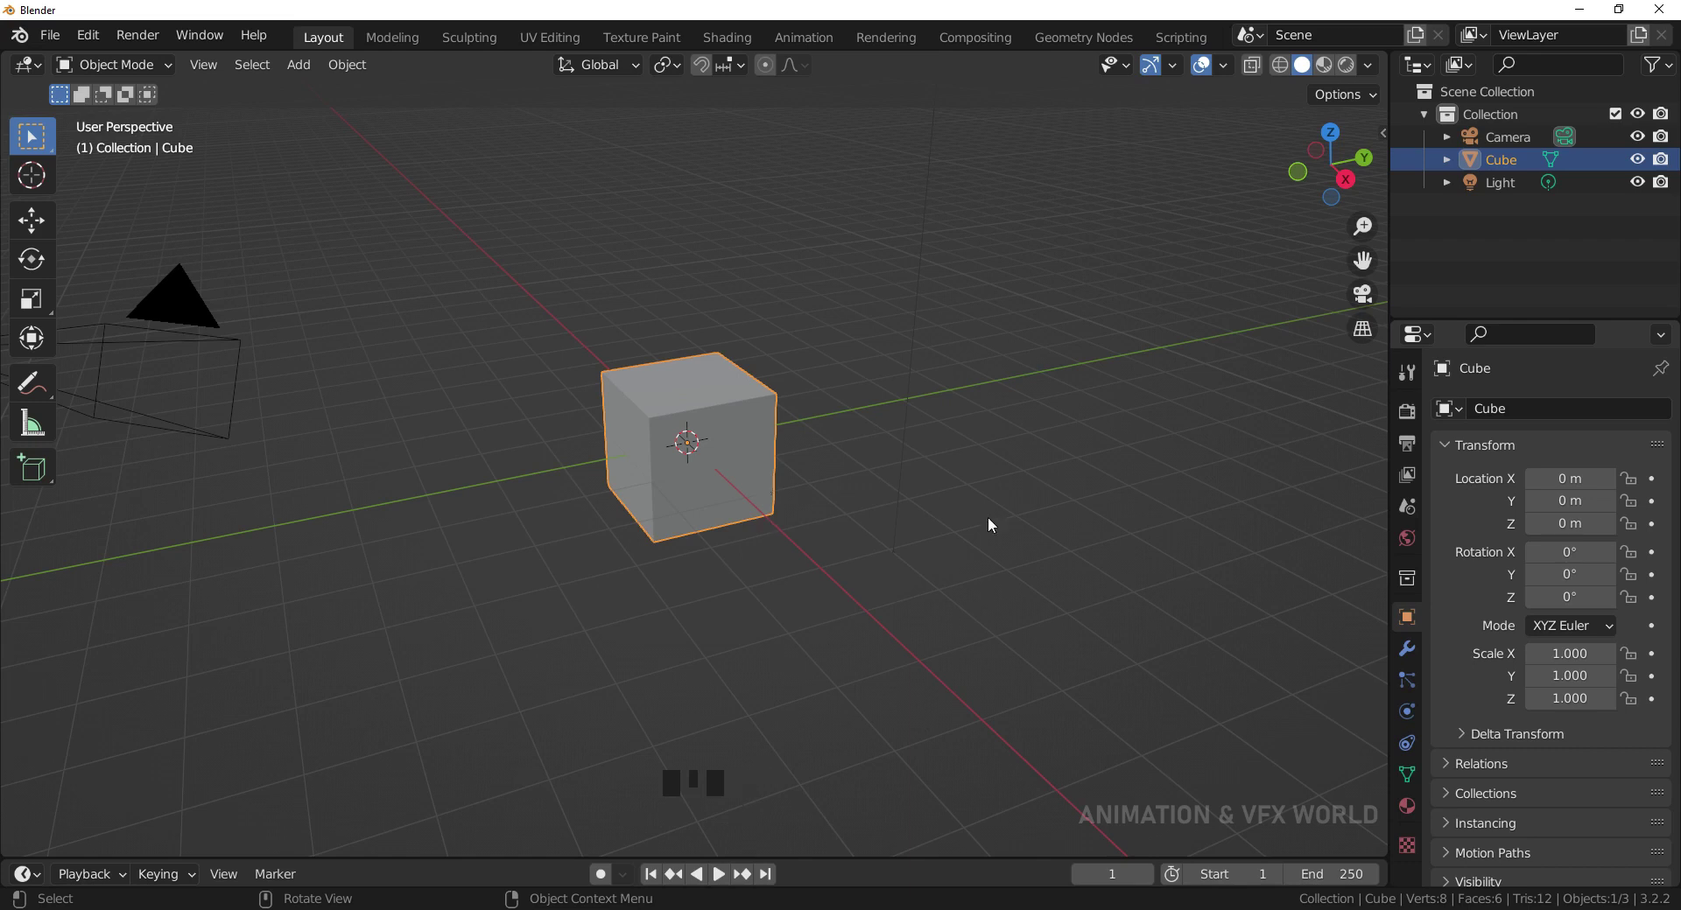
- Select the default cube and add a Bevel modifier to it
click(1019, 560)
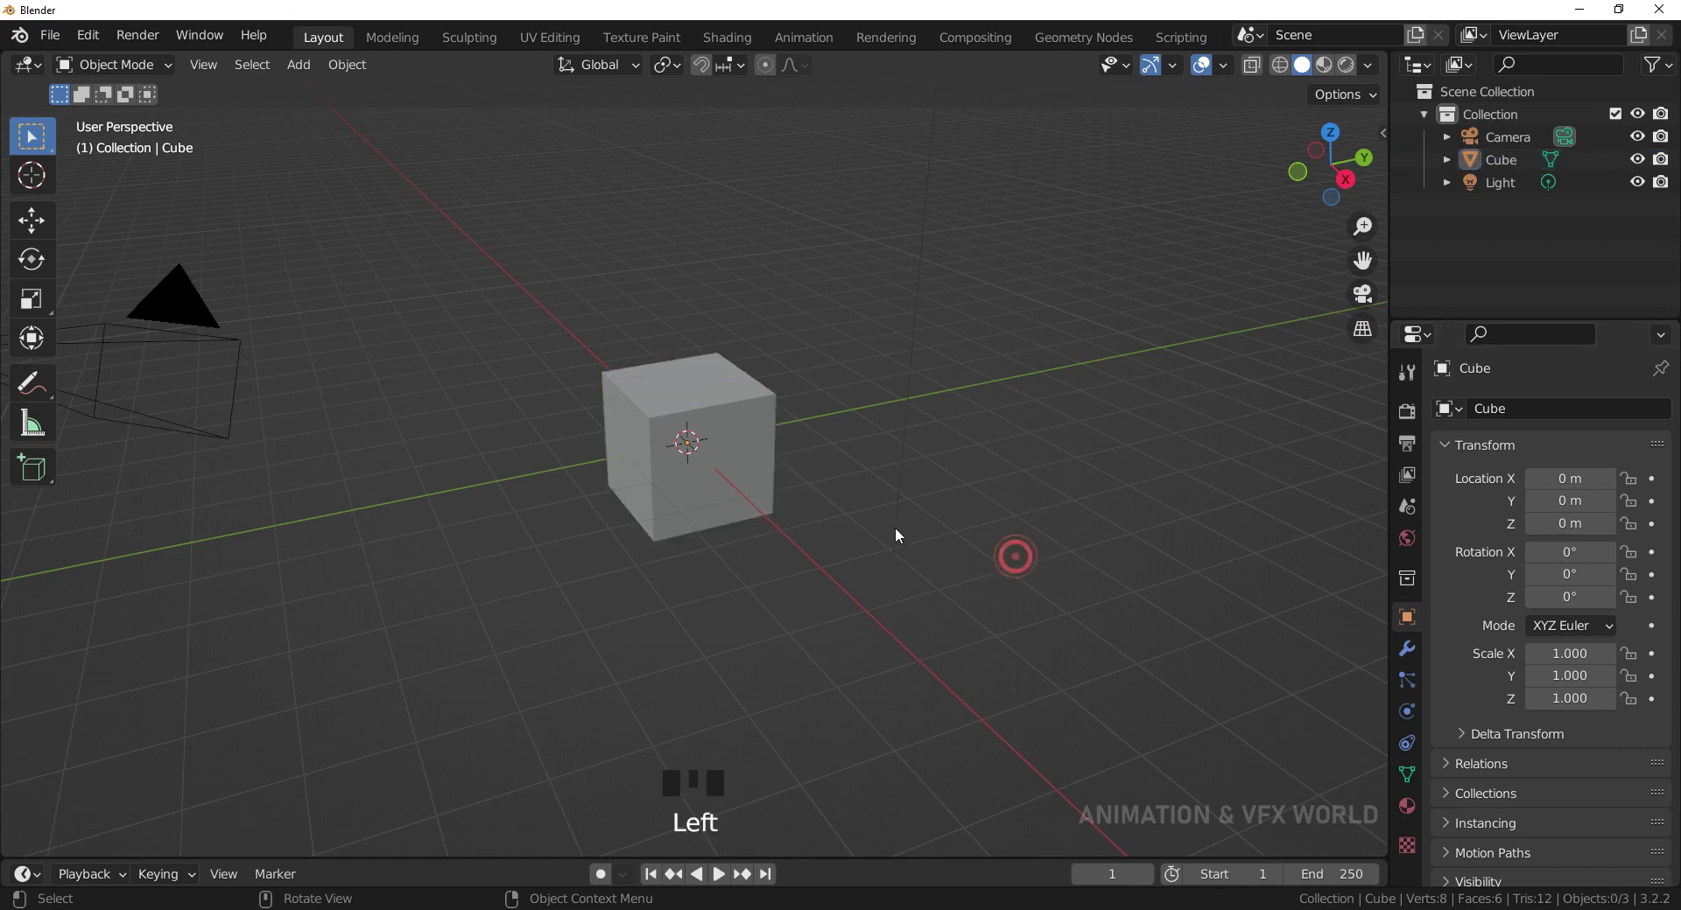
click(1409, 652)
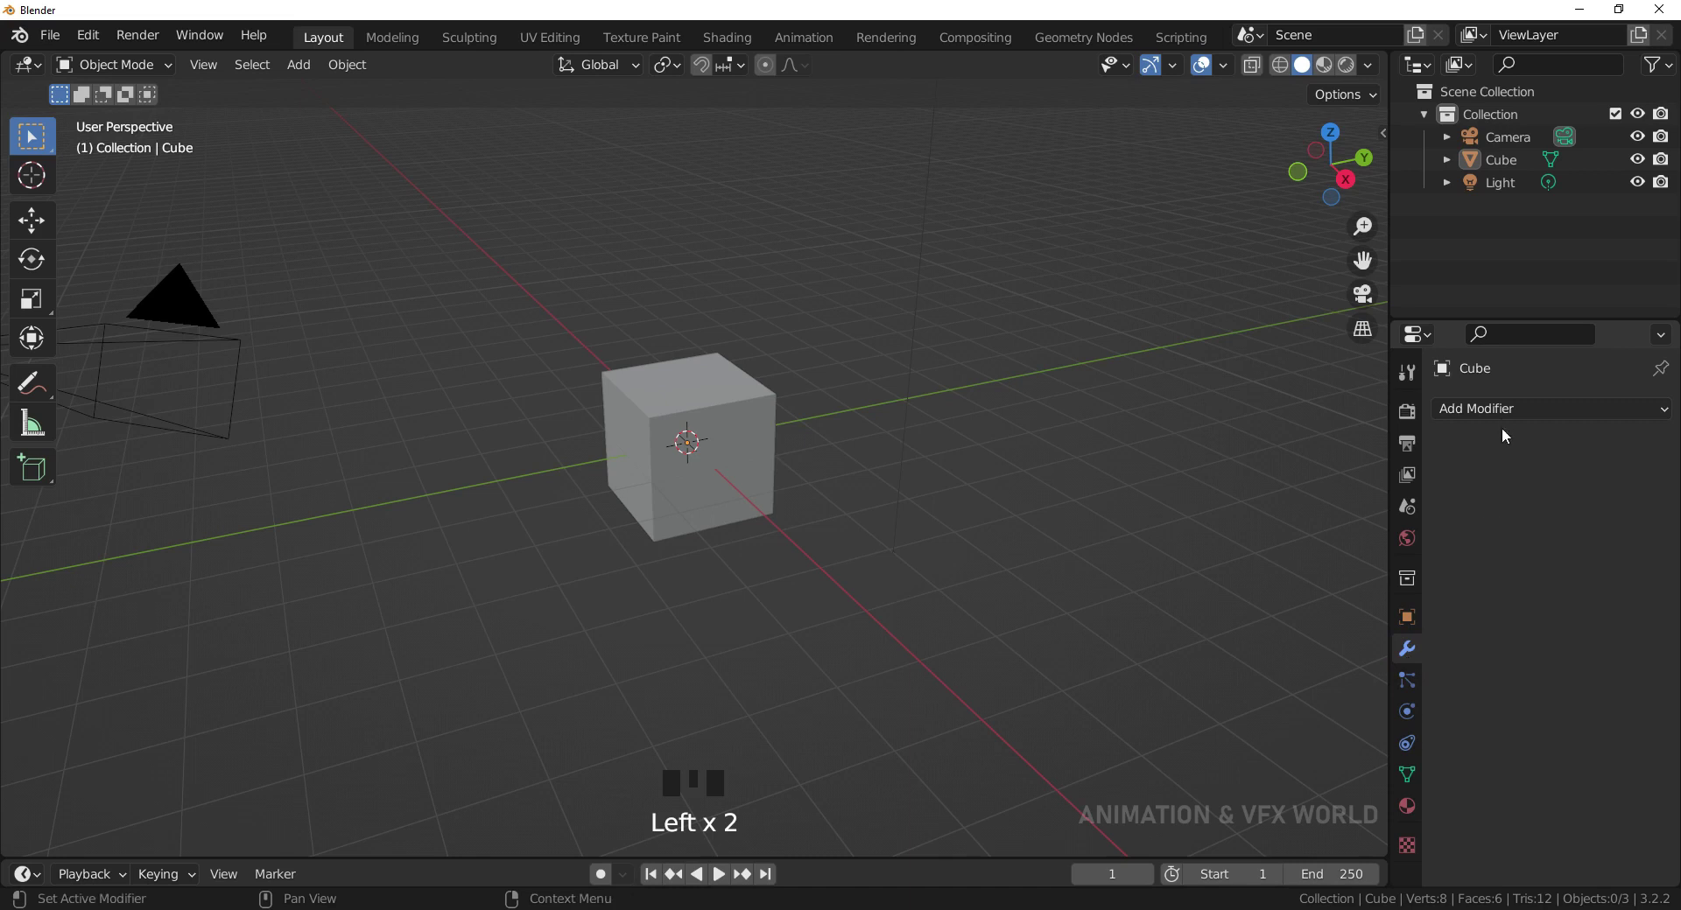
click(754, 417)
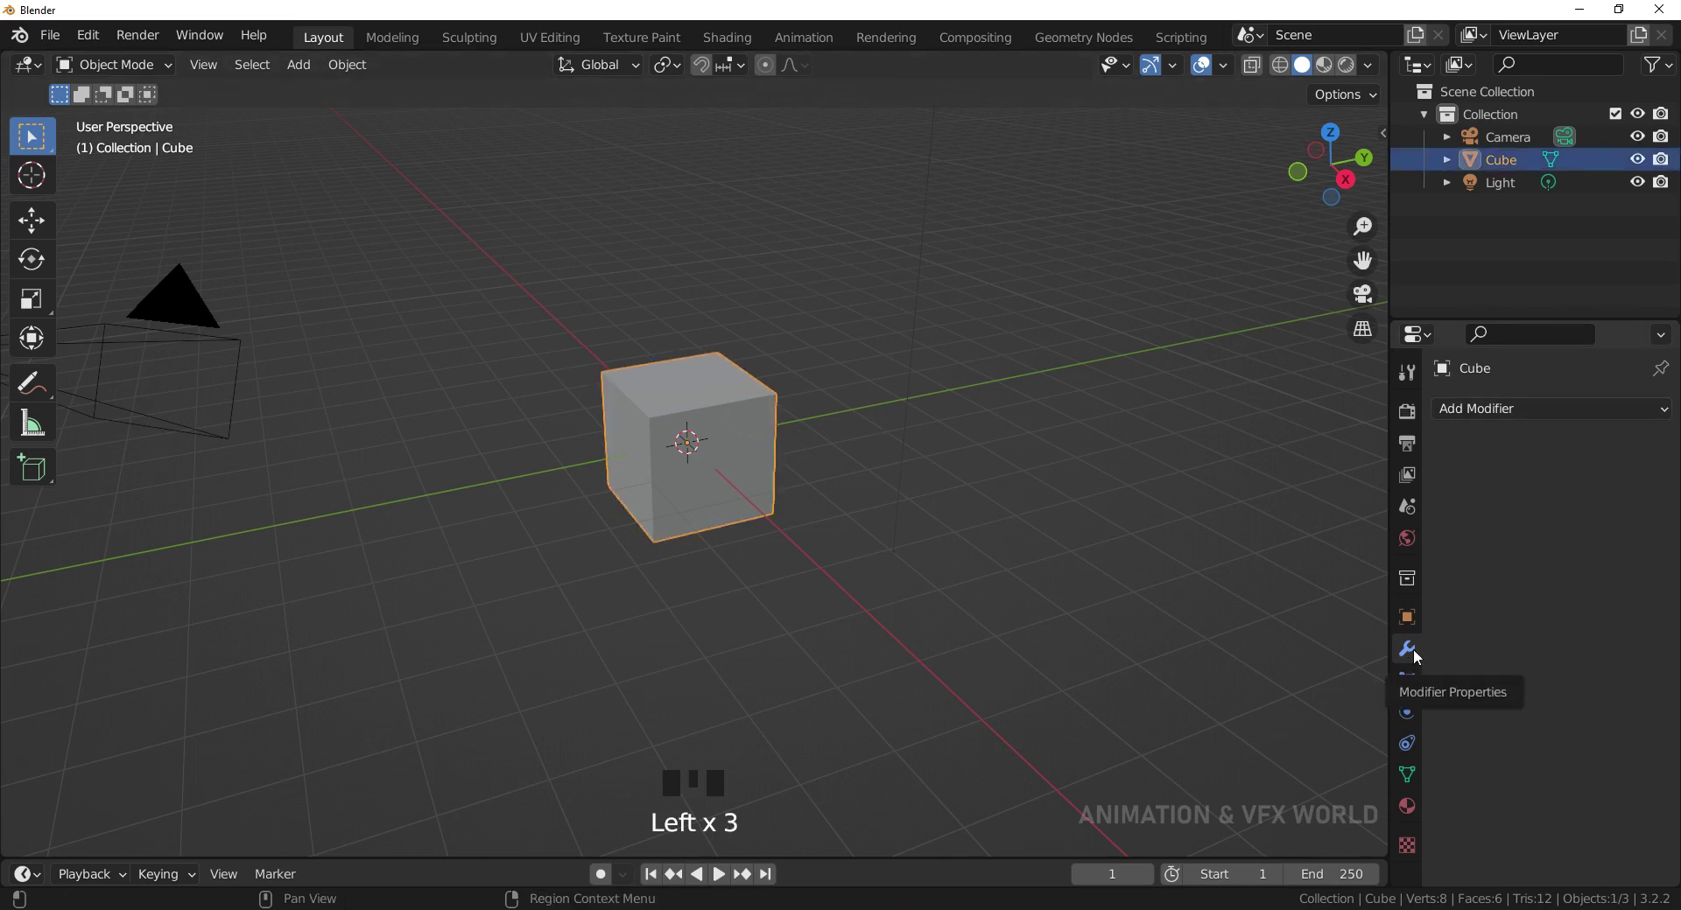
click(1476, 411)
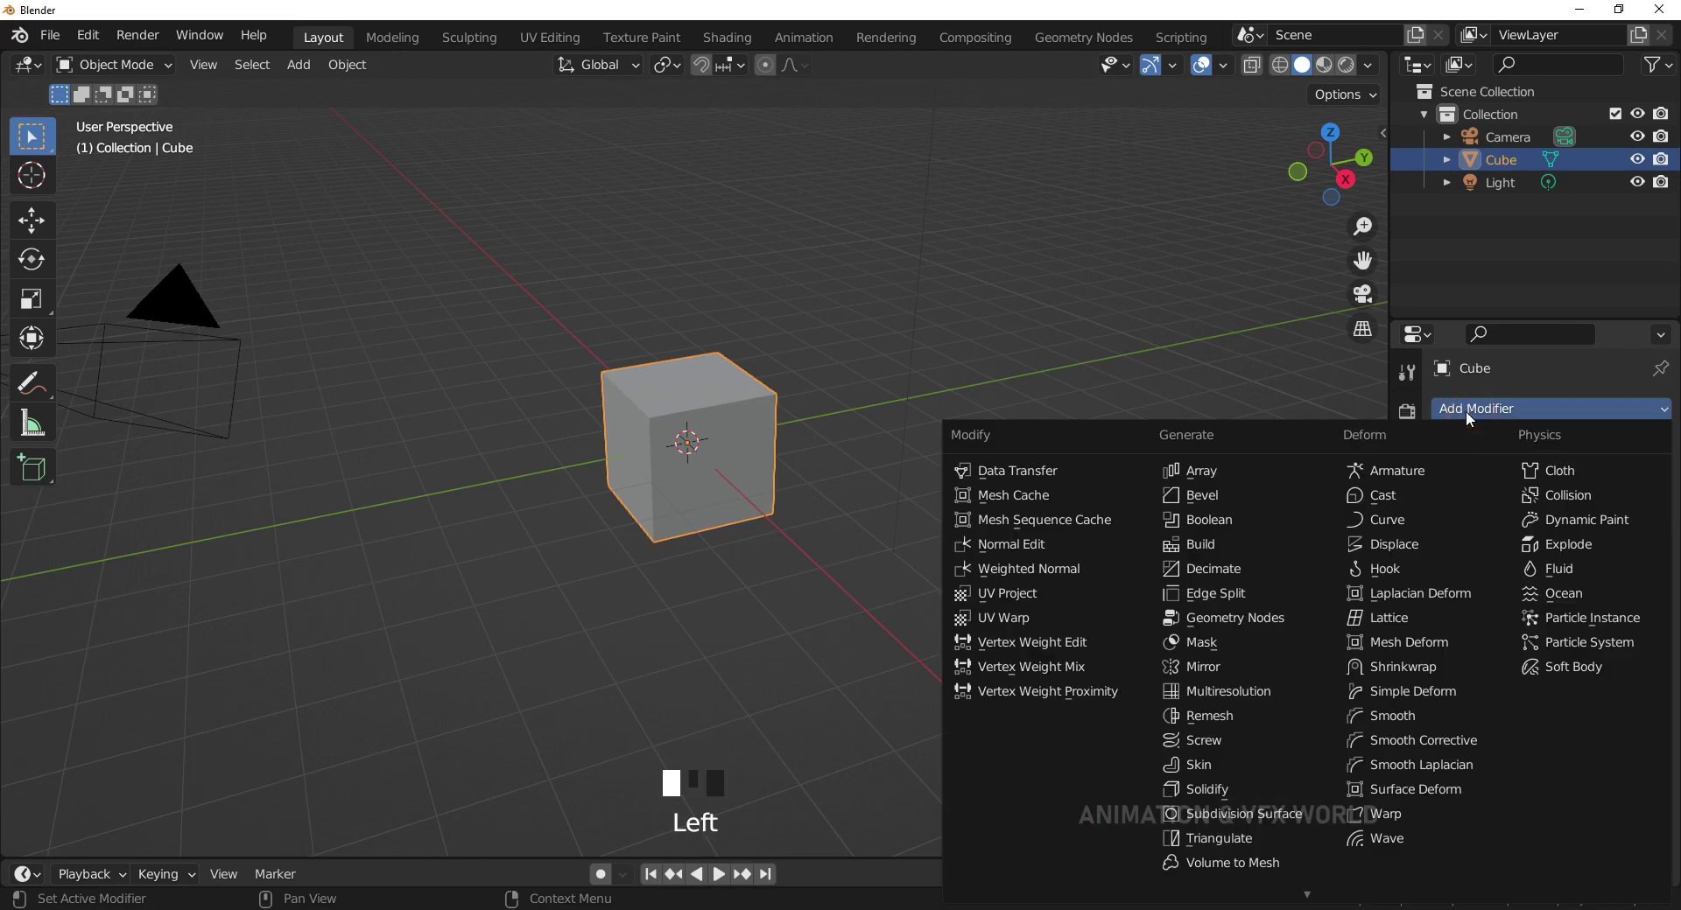
click(1198, 495)
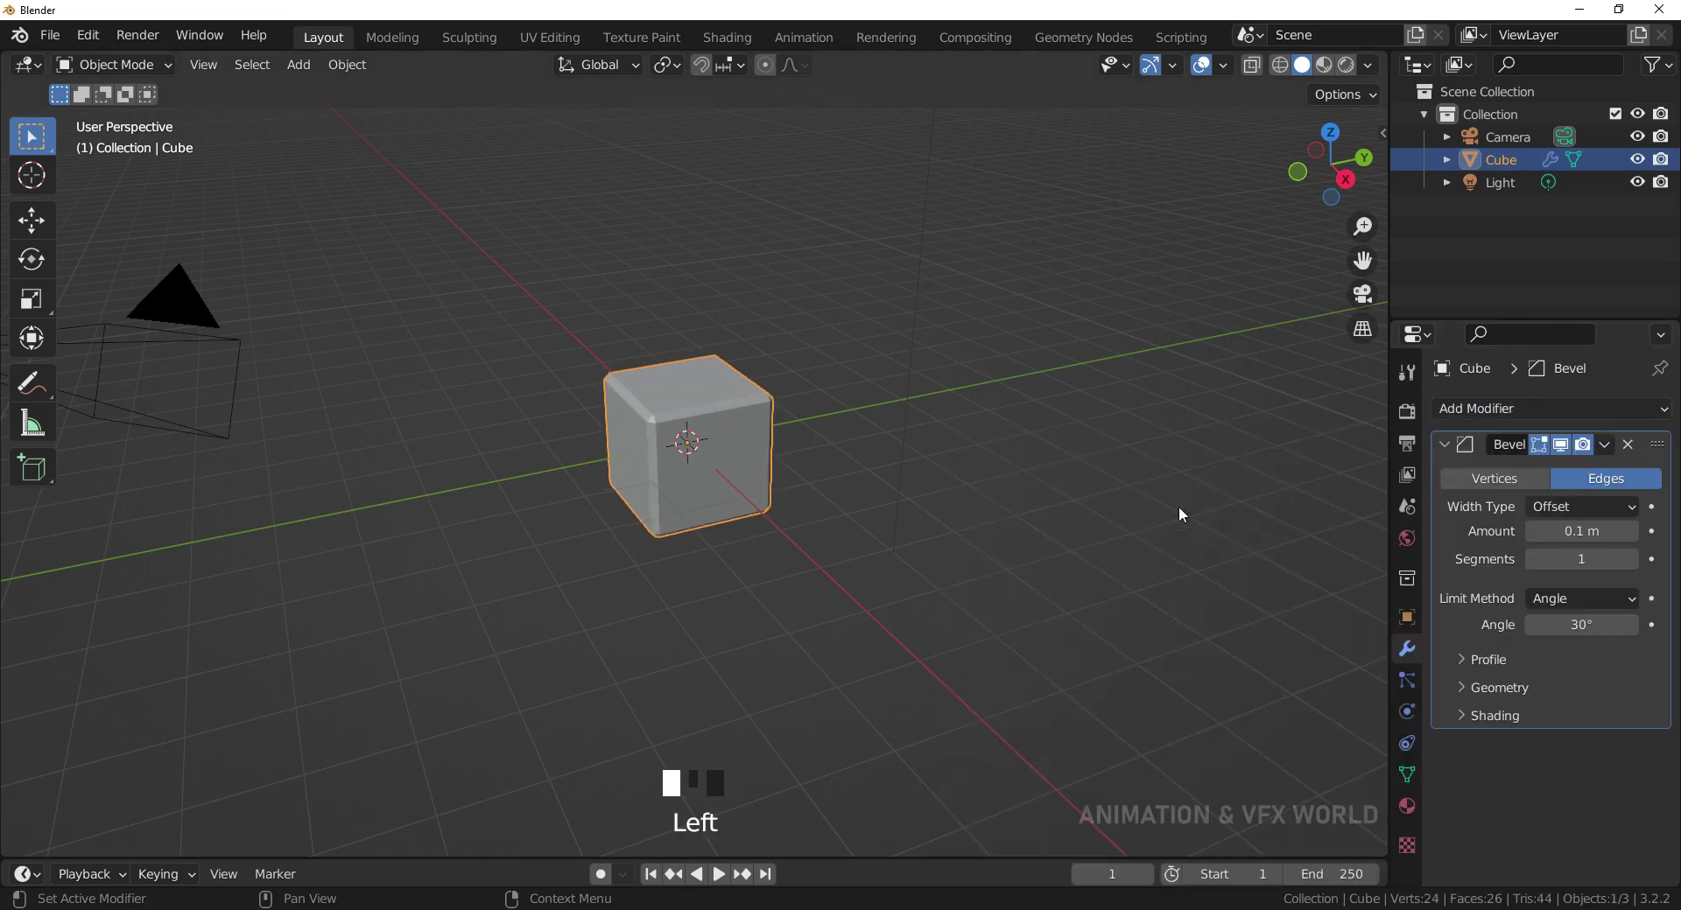
- Examine the bevelled cube's edges up close in wireframe display, and return to solid shading
scroll(838, 477, up, 2)
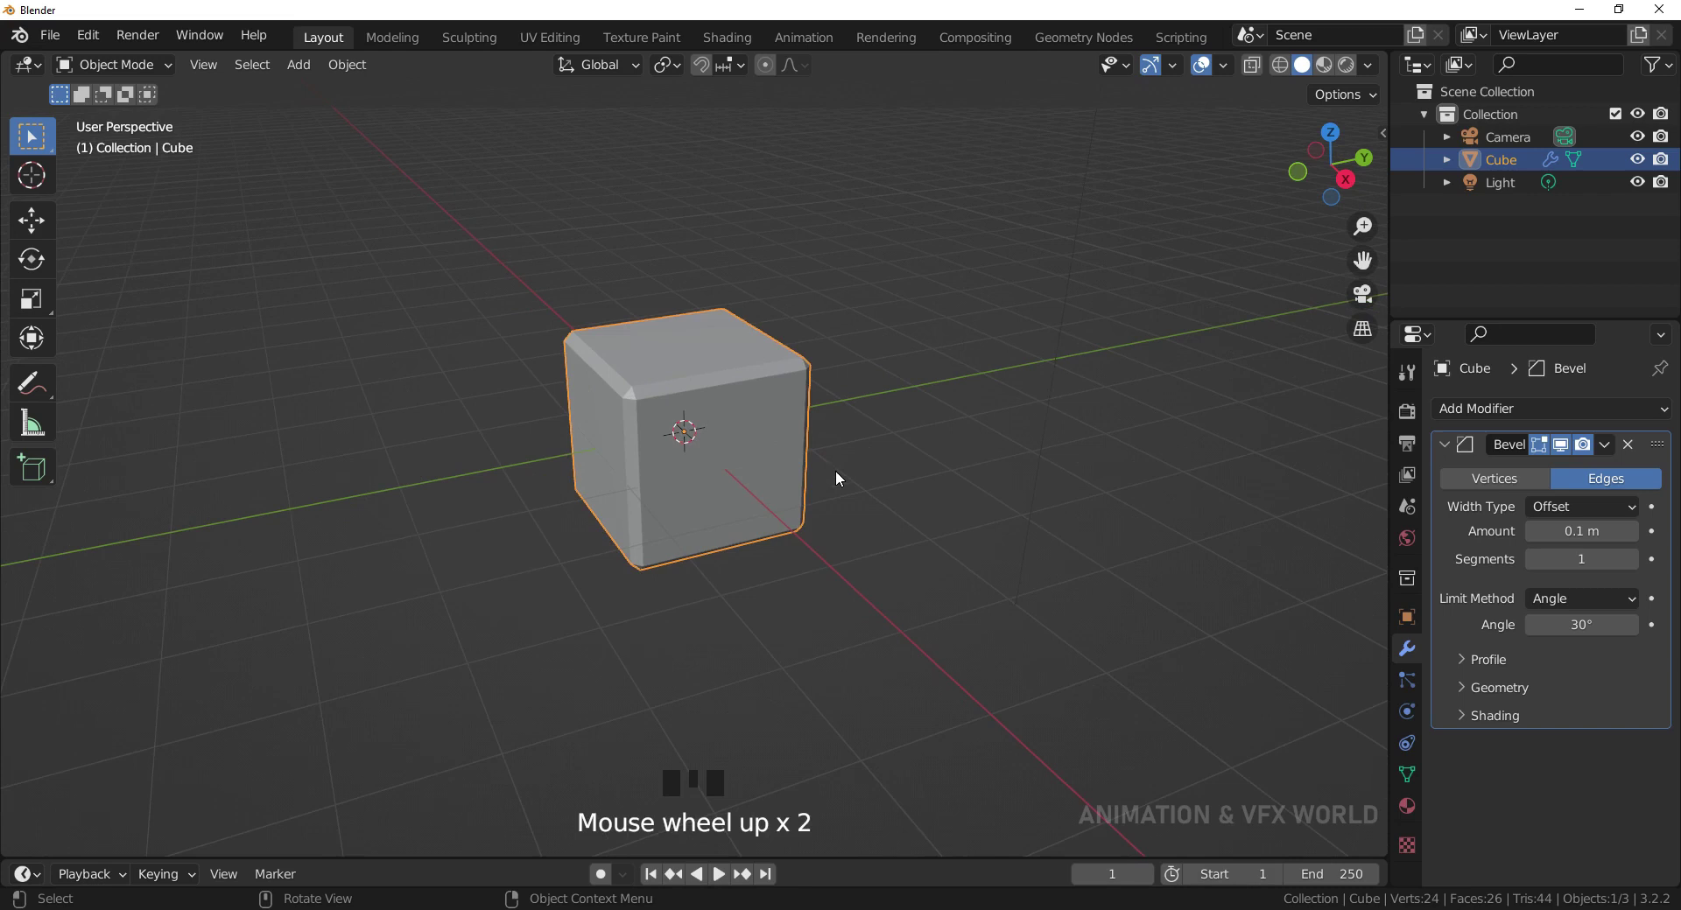
shift+middle_drag(838, 477, 844, 496)
scroll(808, 492, up, 1)
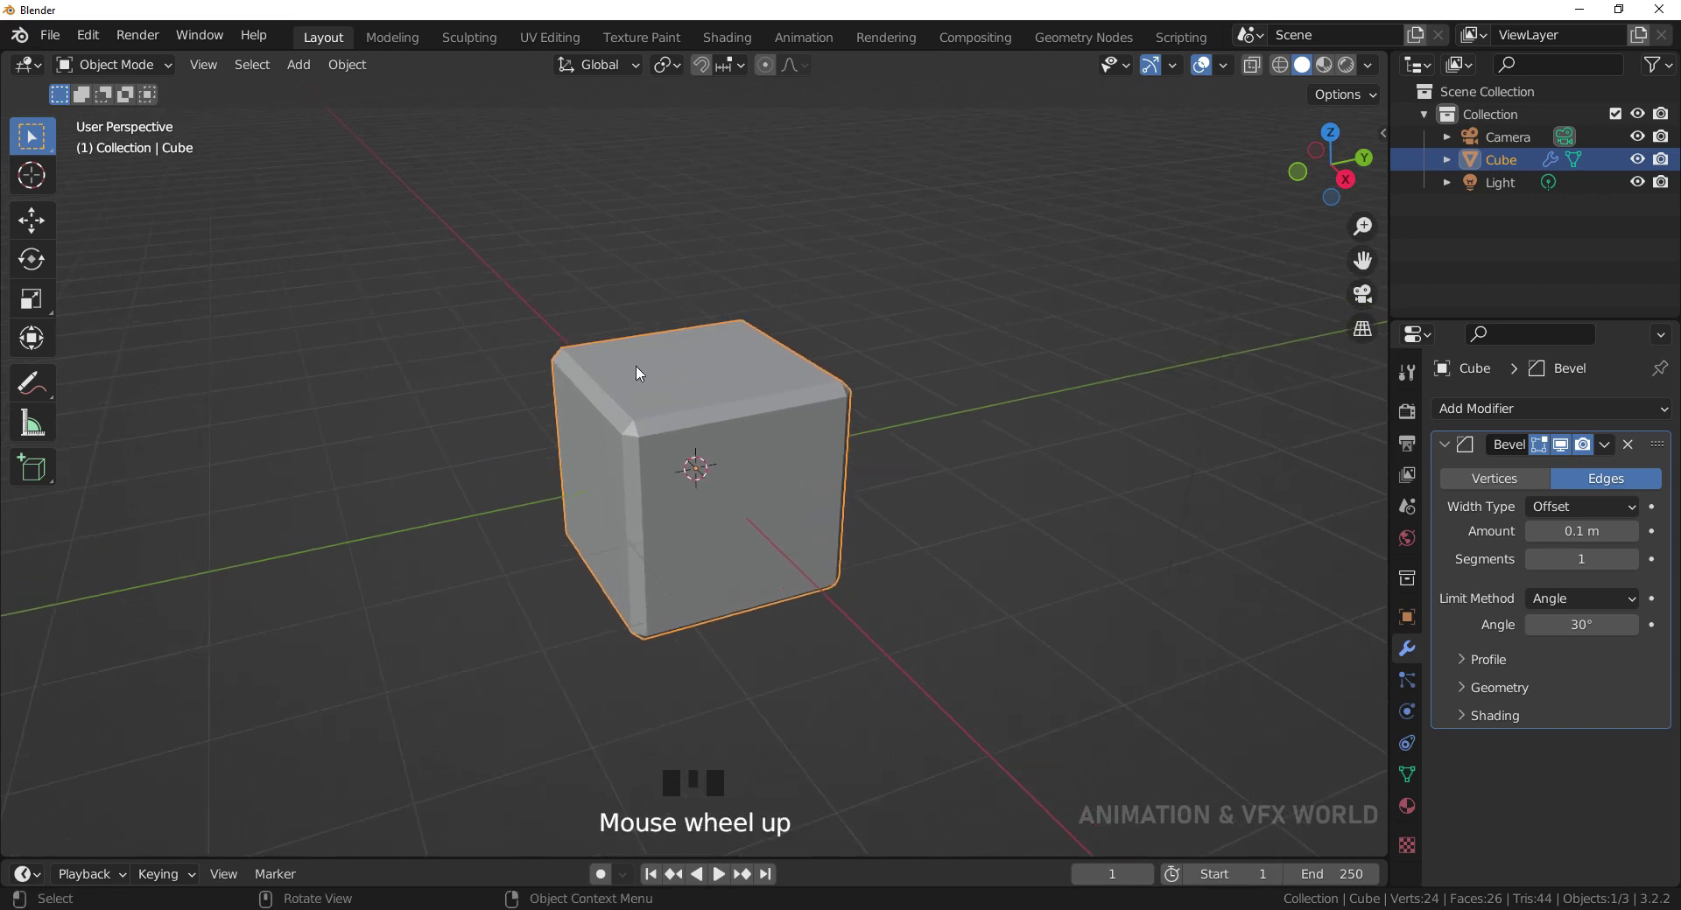
scroll(788, 499, up, 1)
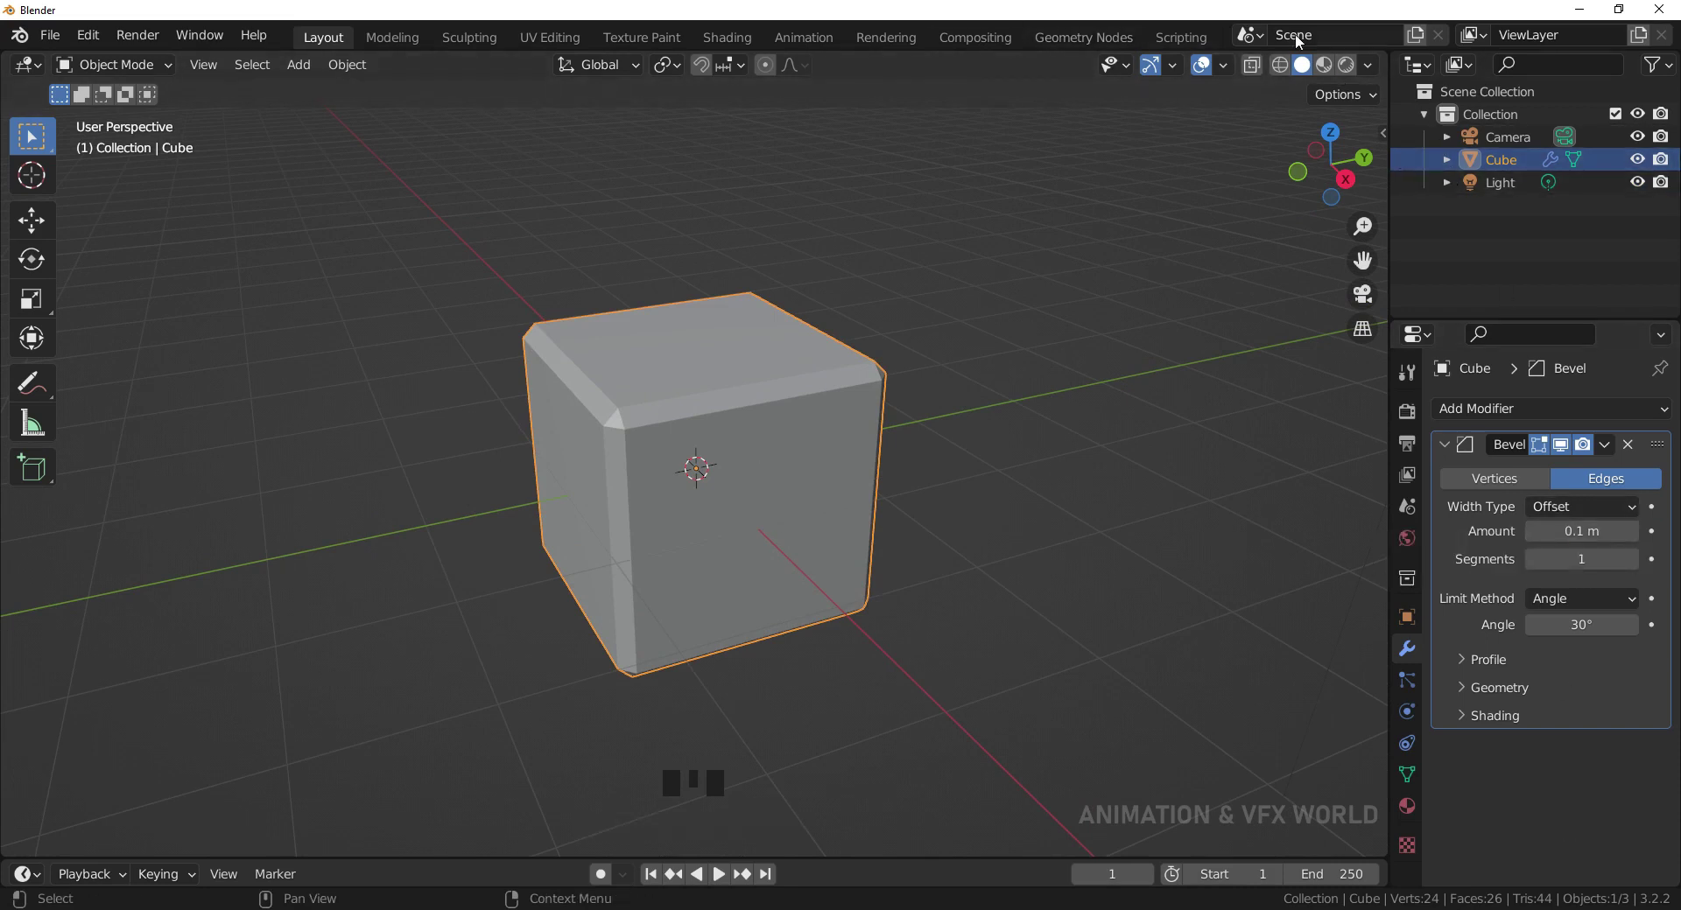
click(1280, 66)
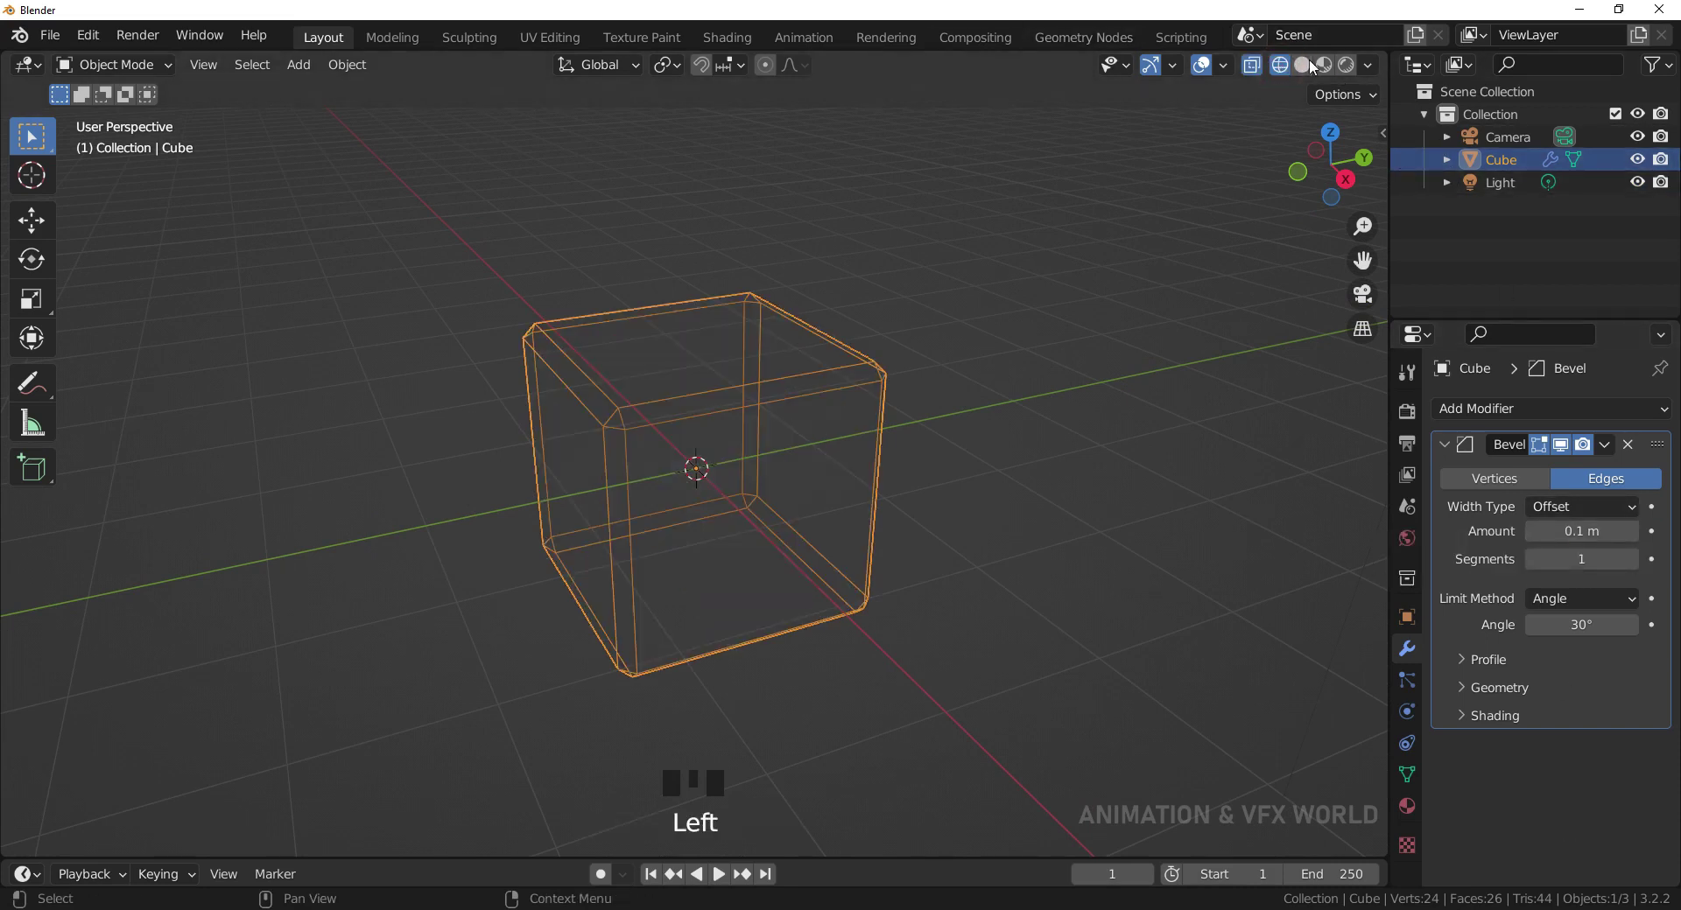
click(1307, 65)
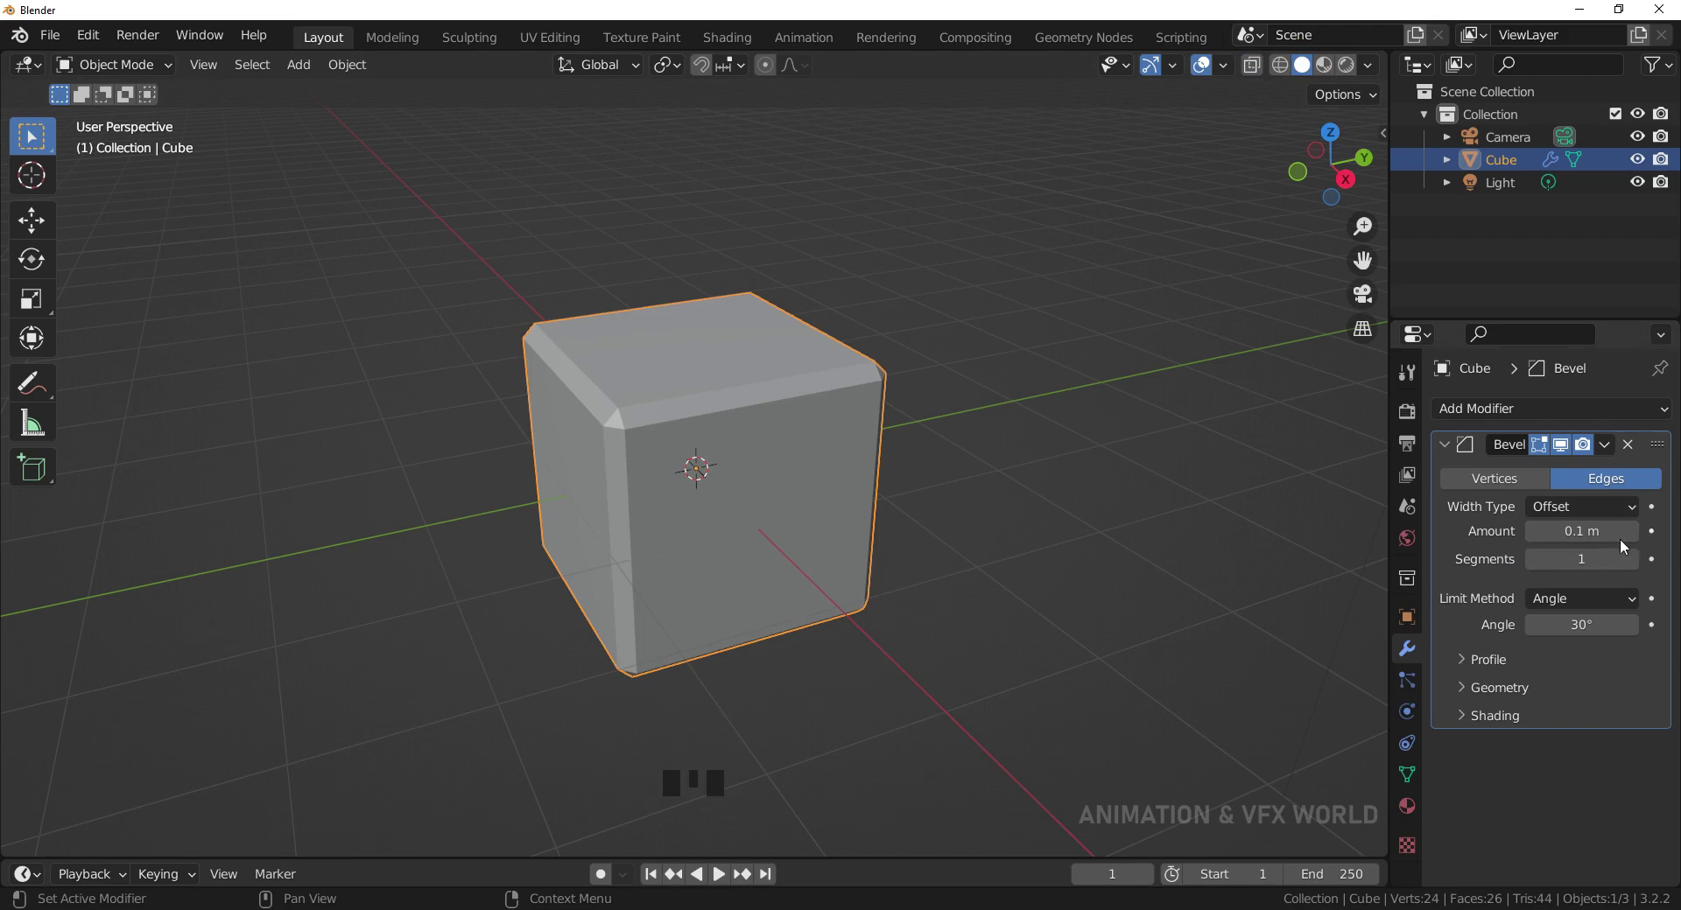
- Set the Bevel modifier's amount to 0.33 m and its segments to 5
mouse_move(1585, 532)
mouse_down()
mouse_move(1667, 531)
mouse_move(1567, 531)
mouse_move(1659, 531)
mouse_move(1585, 531)
mouse_up()
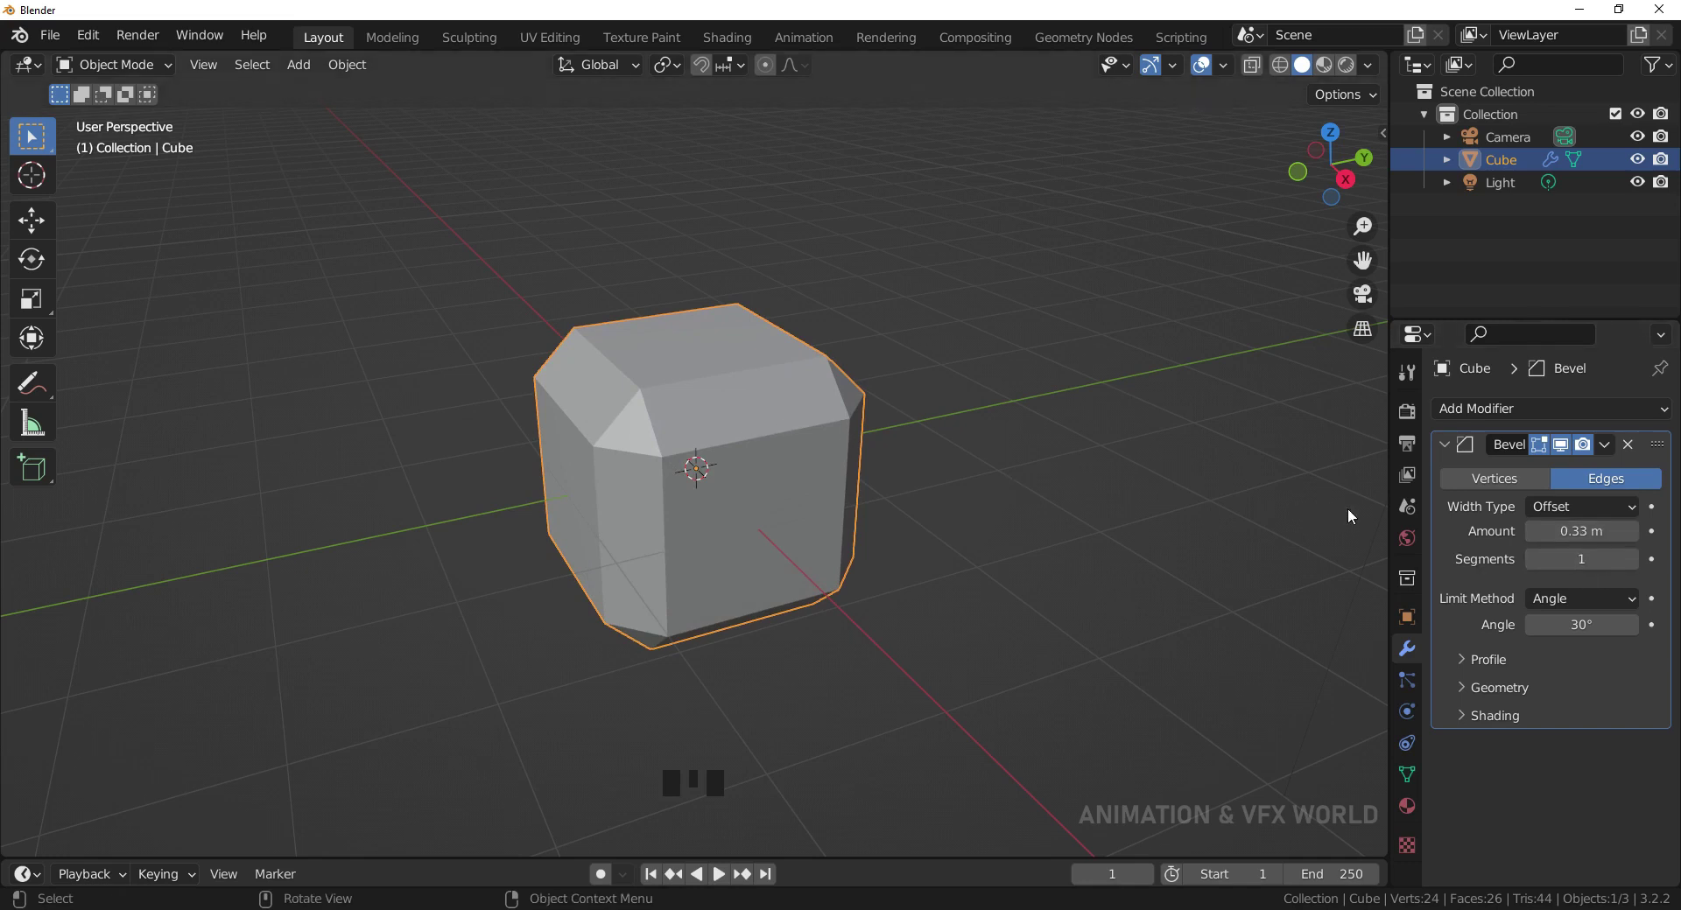
click(1631, 561)
click(1631, 561)
click(1631, 561)
click(1631, 561)
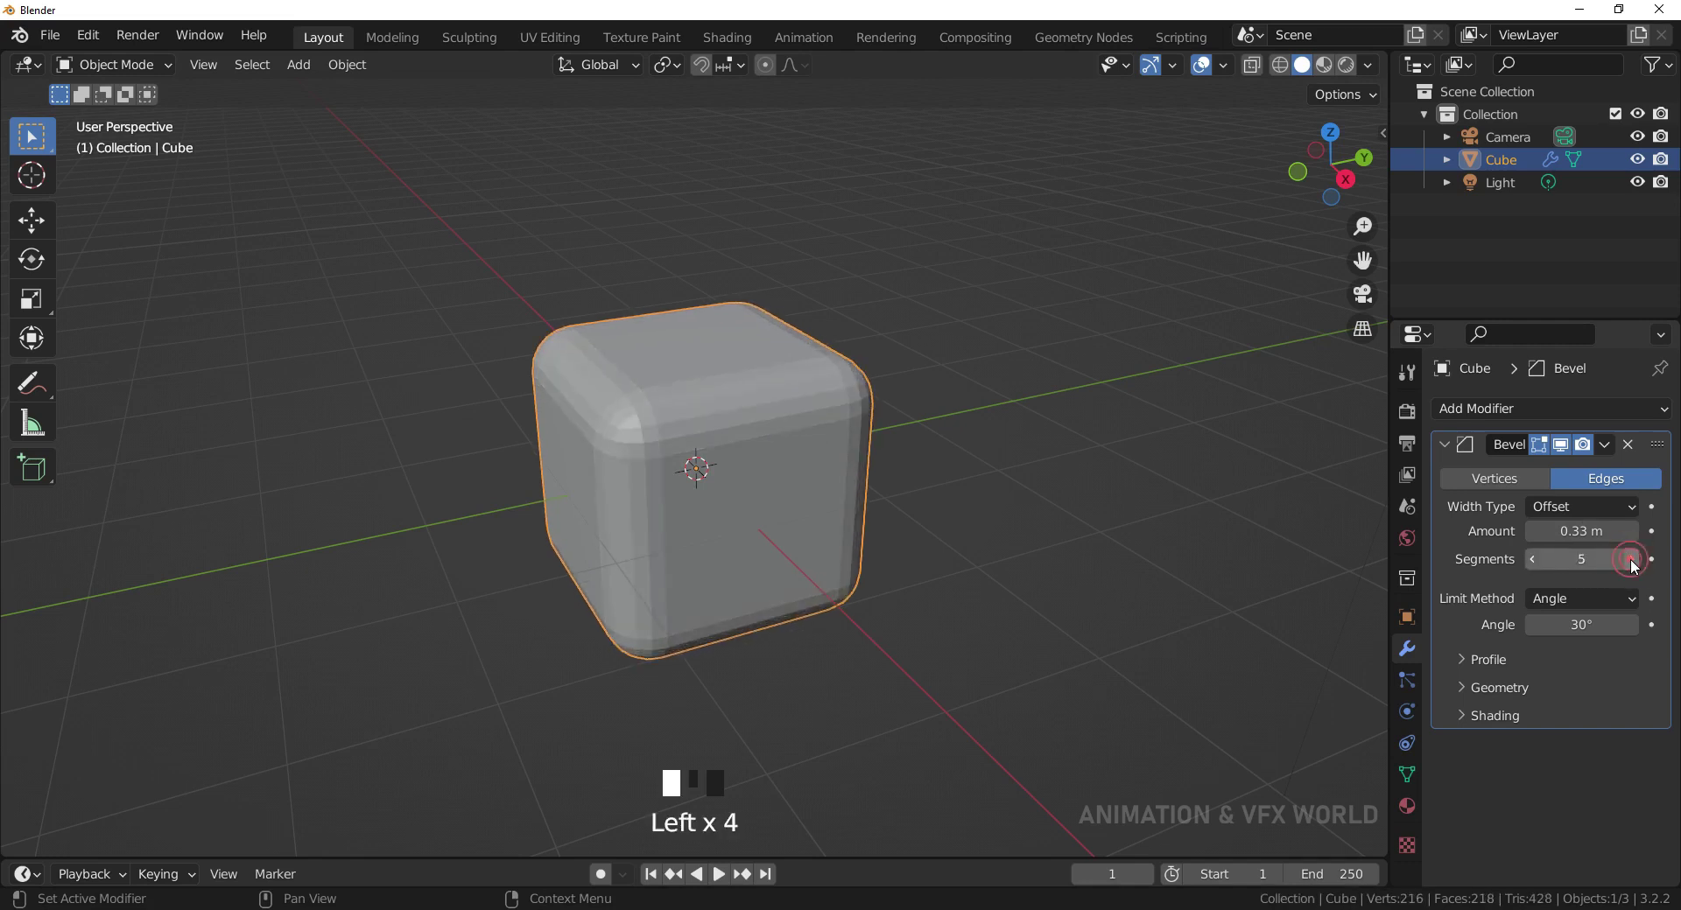
- Lower the bevel segments to 1 and raise them to 19 to try different edge smoothness
click(1530, 559)
click(1531, 559)
click(1530, 560)
click(1530, 559)
click(1530, 559)
click(1530, 559)
click(1530, 560)
click(1573, 562)
text(4)
key(Return)
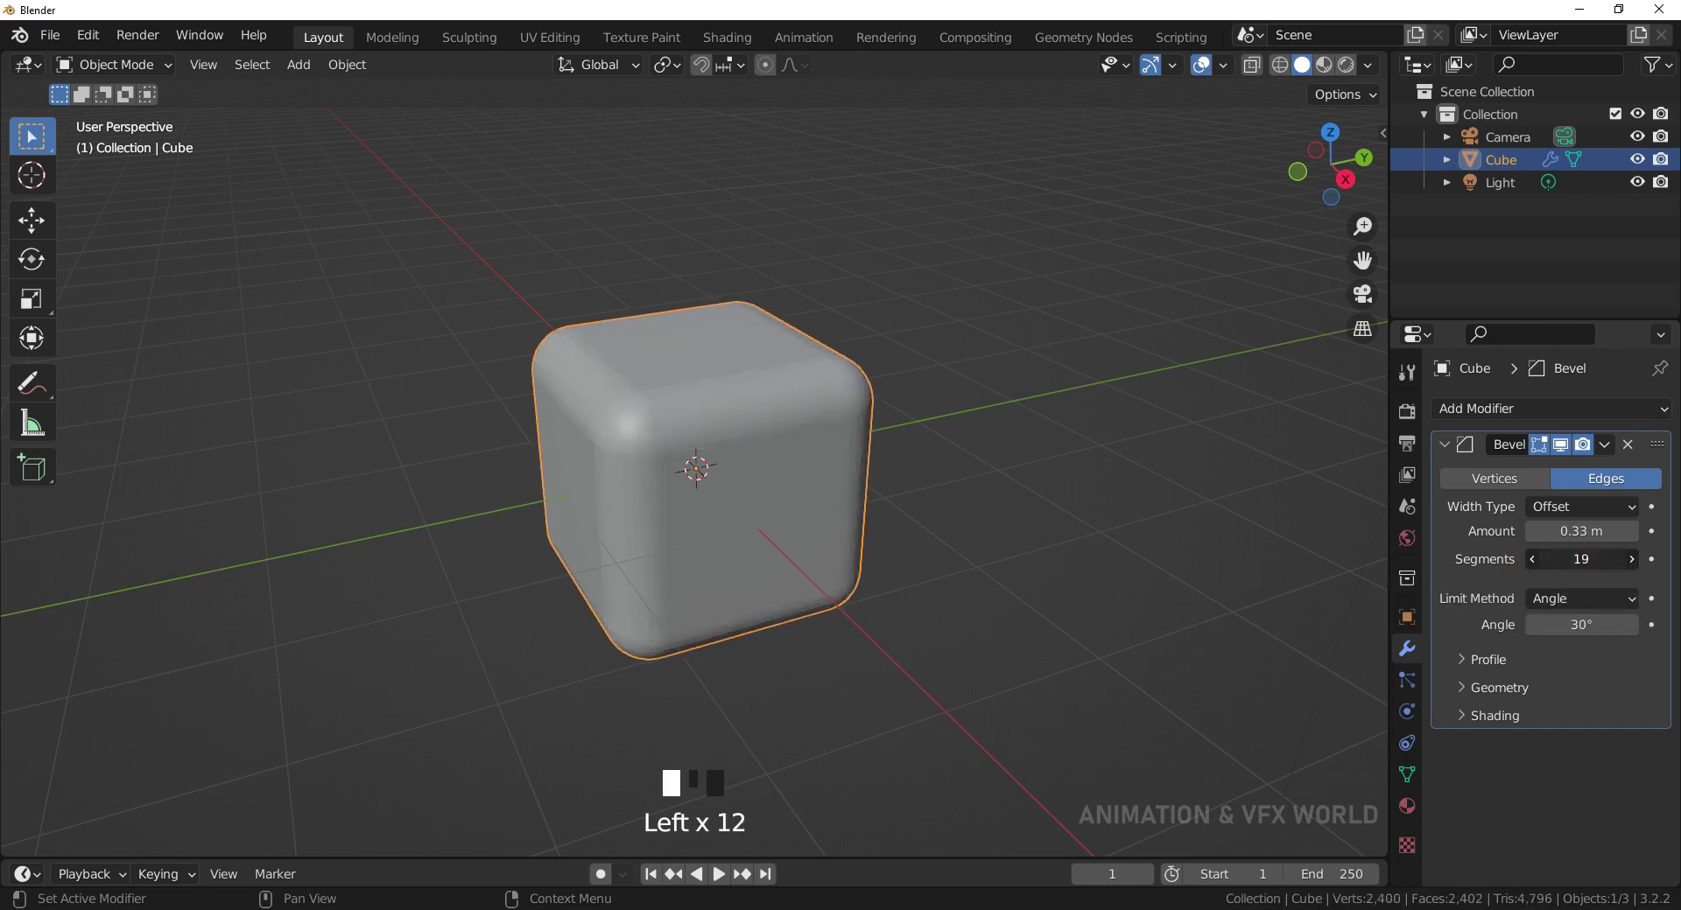
- Set the bevel amount to 0.74 m and the segments to 2
mouse_move(1573, 562)
mouse_down()
mouse_move(1532, 562)
mouse_move(1646, 531)
mouse_move(1593, 560)
mouse_move(1611, 559)
mouse_move(1572, 559)
mouse_up()
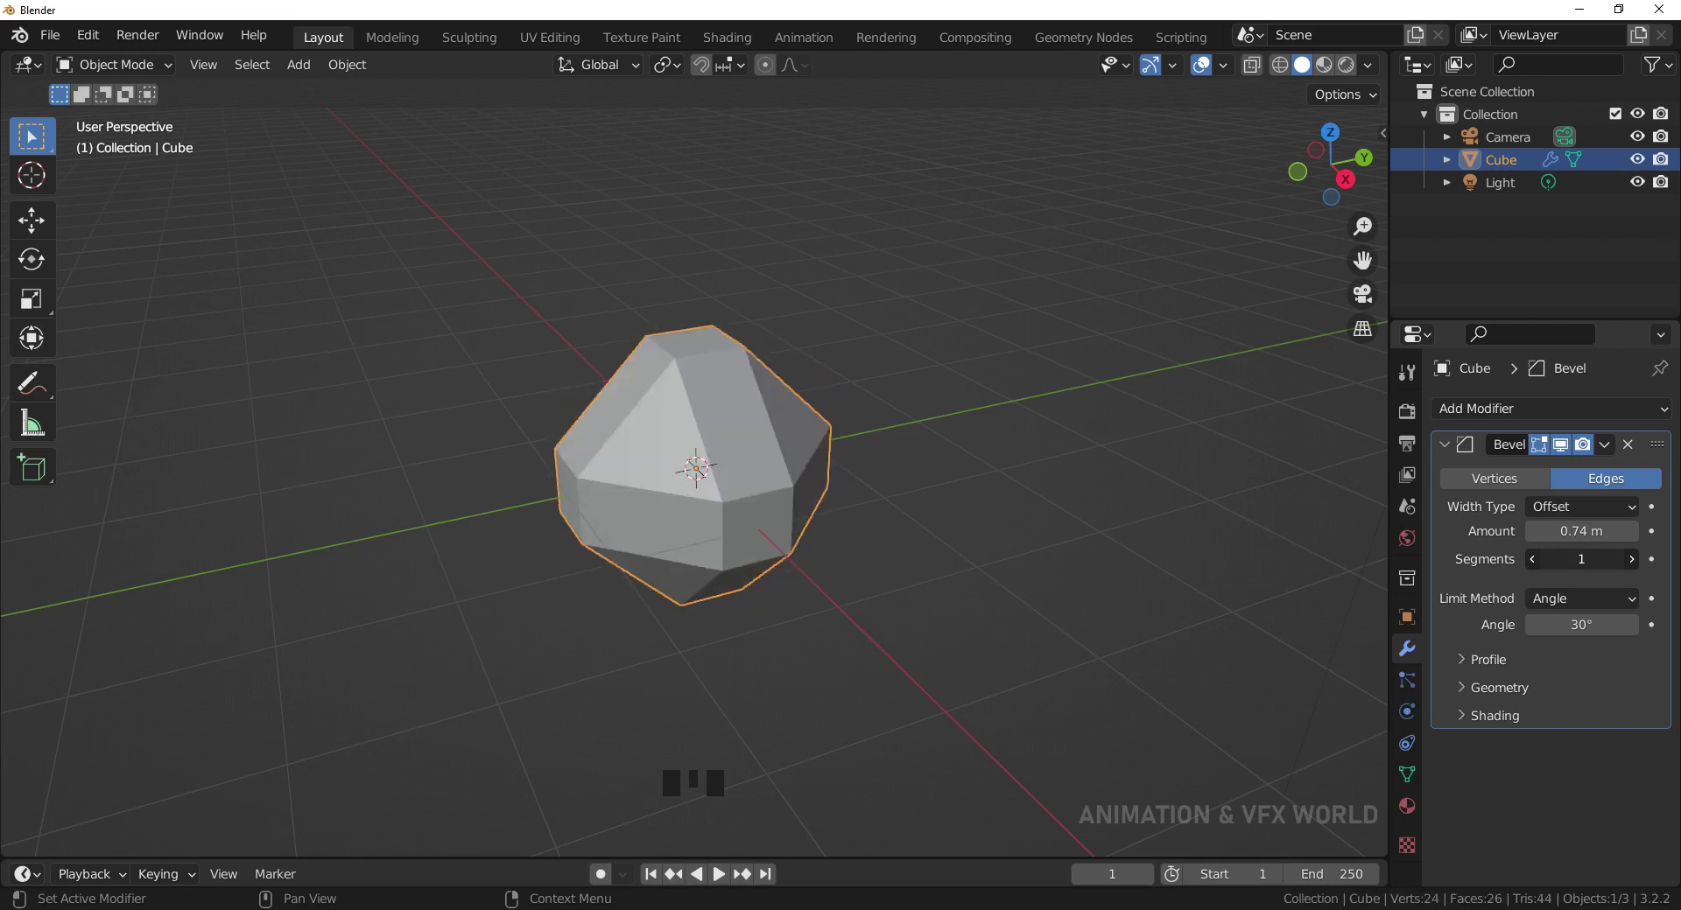
click(1579, 559)
drag(1579, 559, 1584, 560)
middle_drag(944, 478, 984, 475)
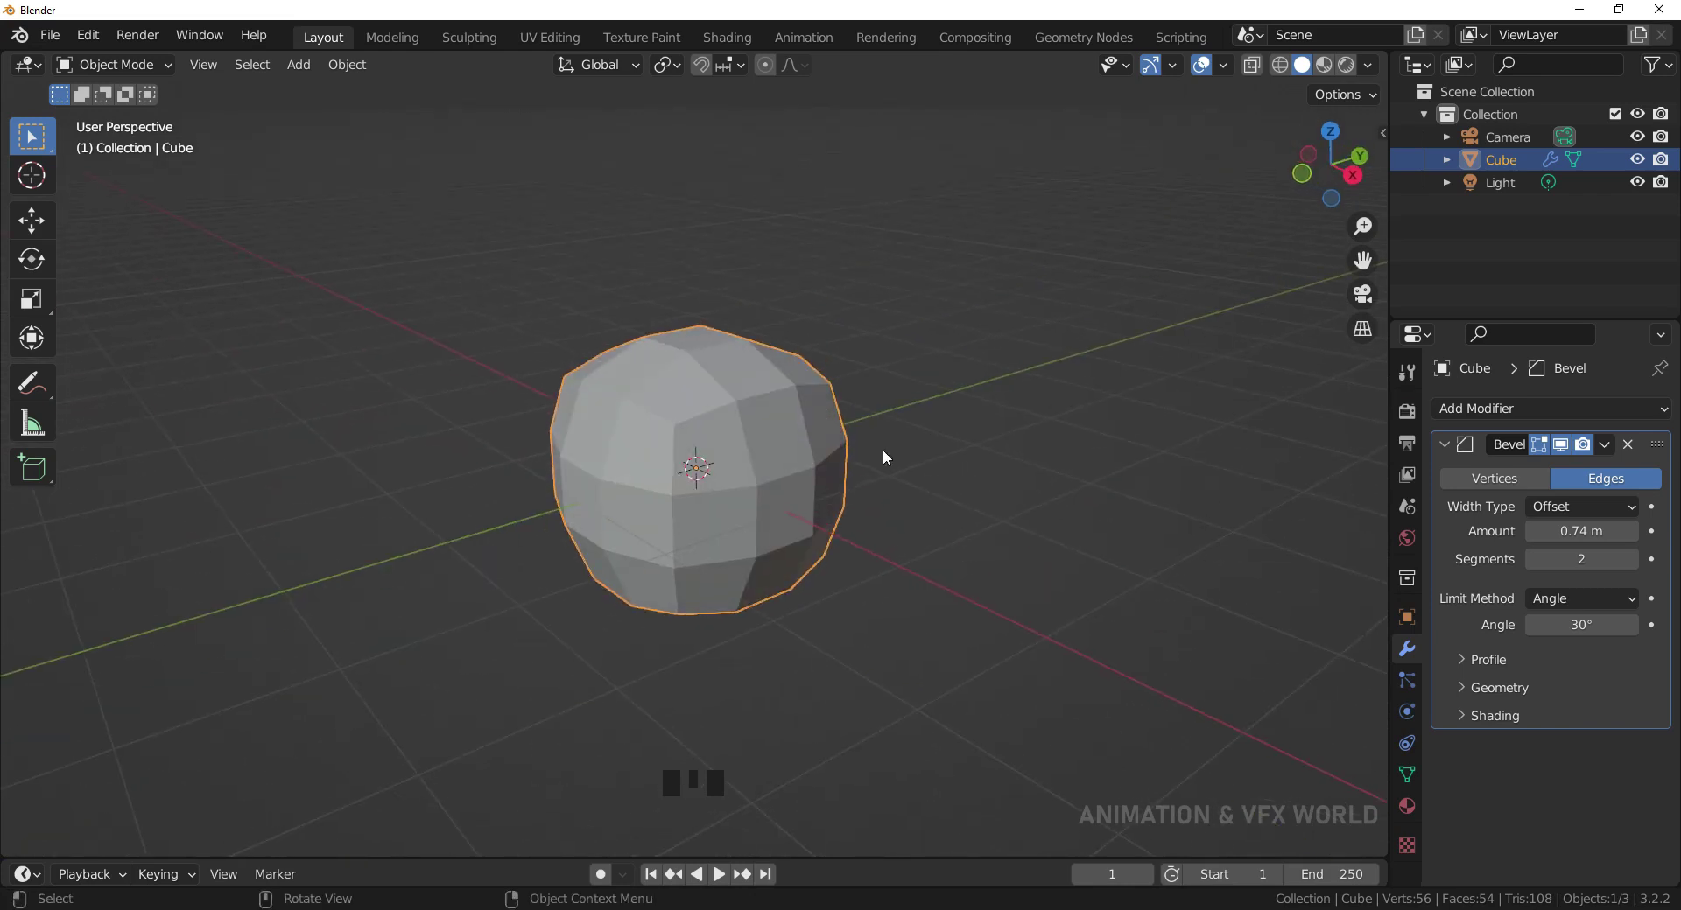
- Enter Edit Mode on the cube in front view and choose Offset as the bevel width type
key(Tab)
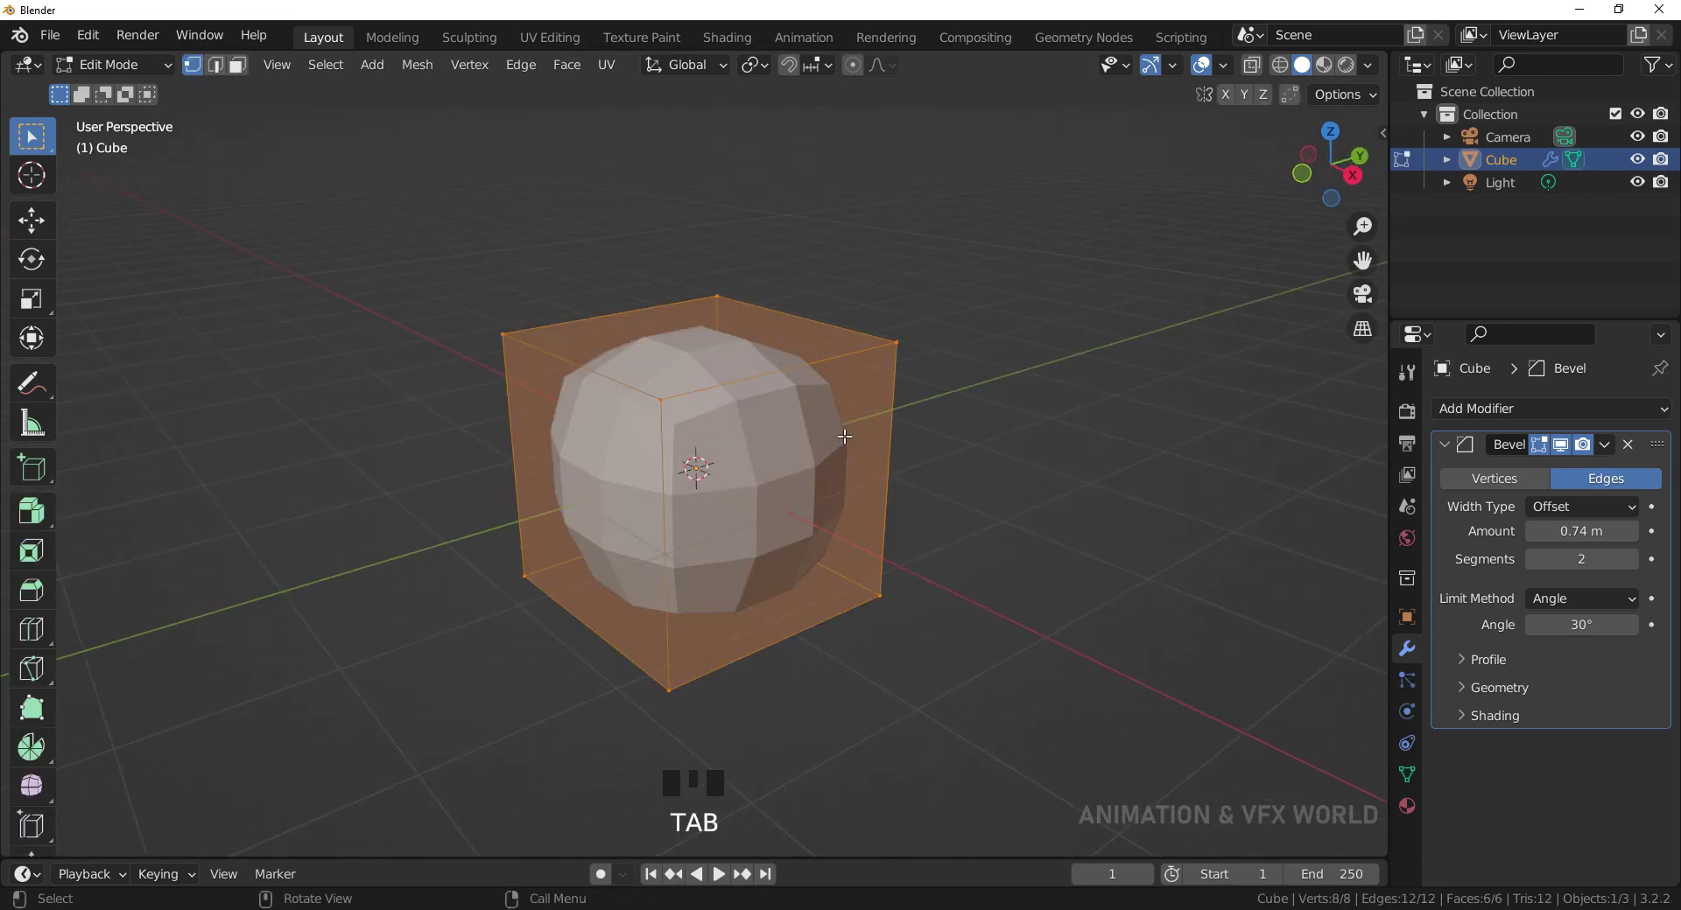
key(KP_1)
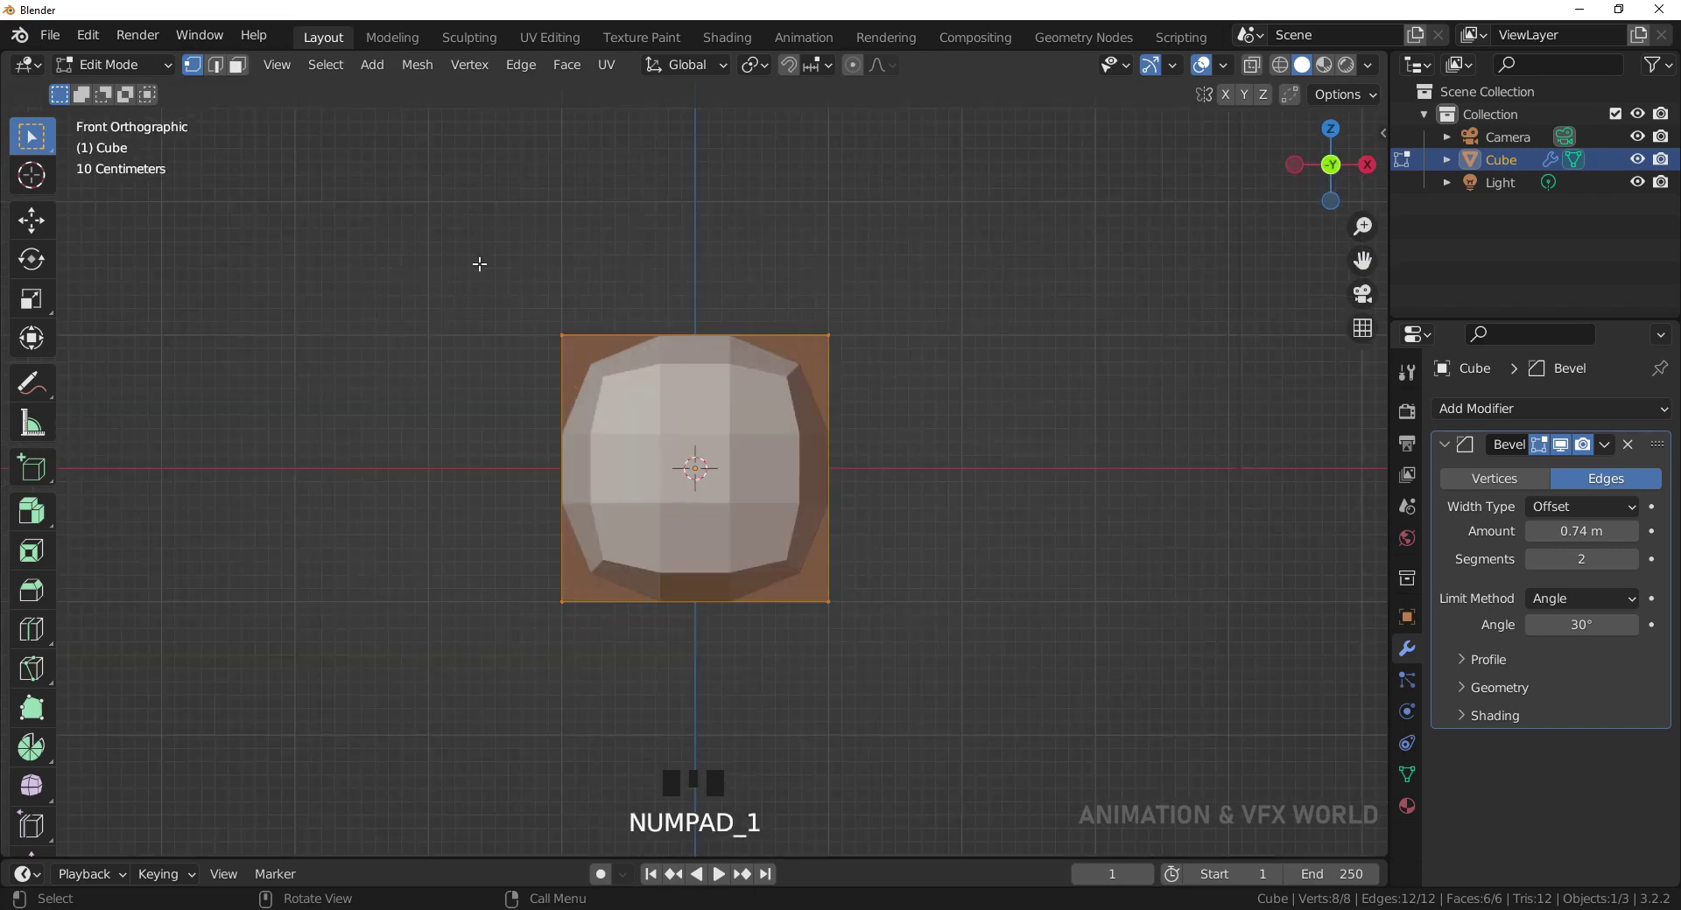
click(1609, 508)
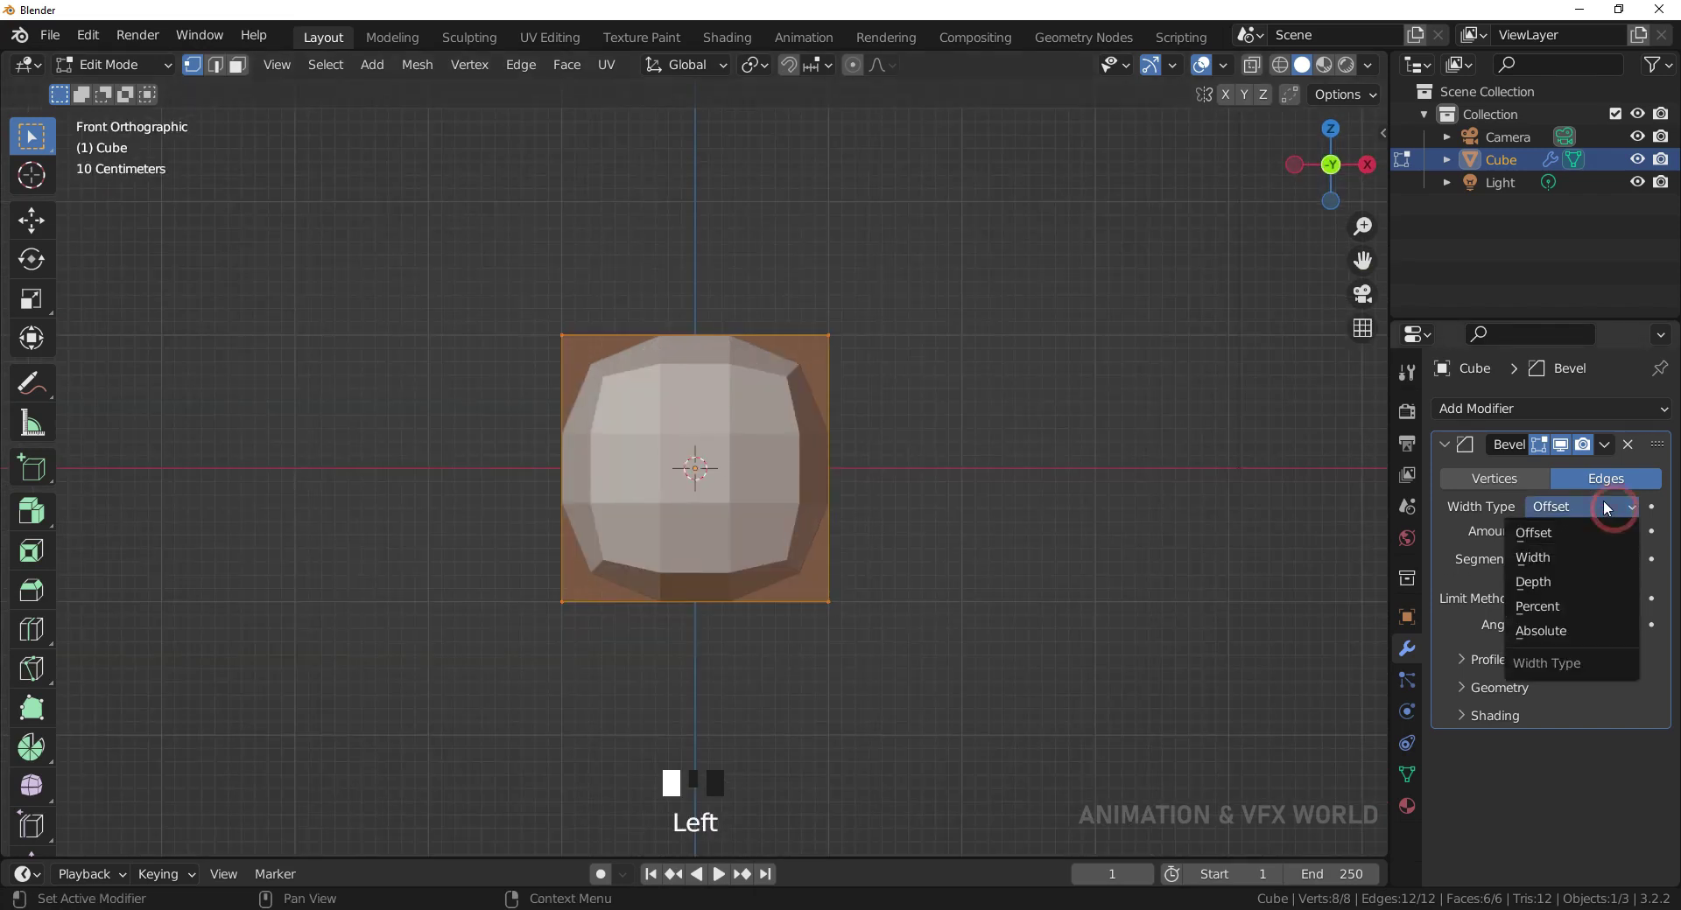
click(1546, 537)
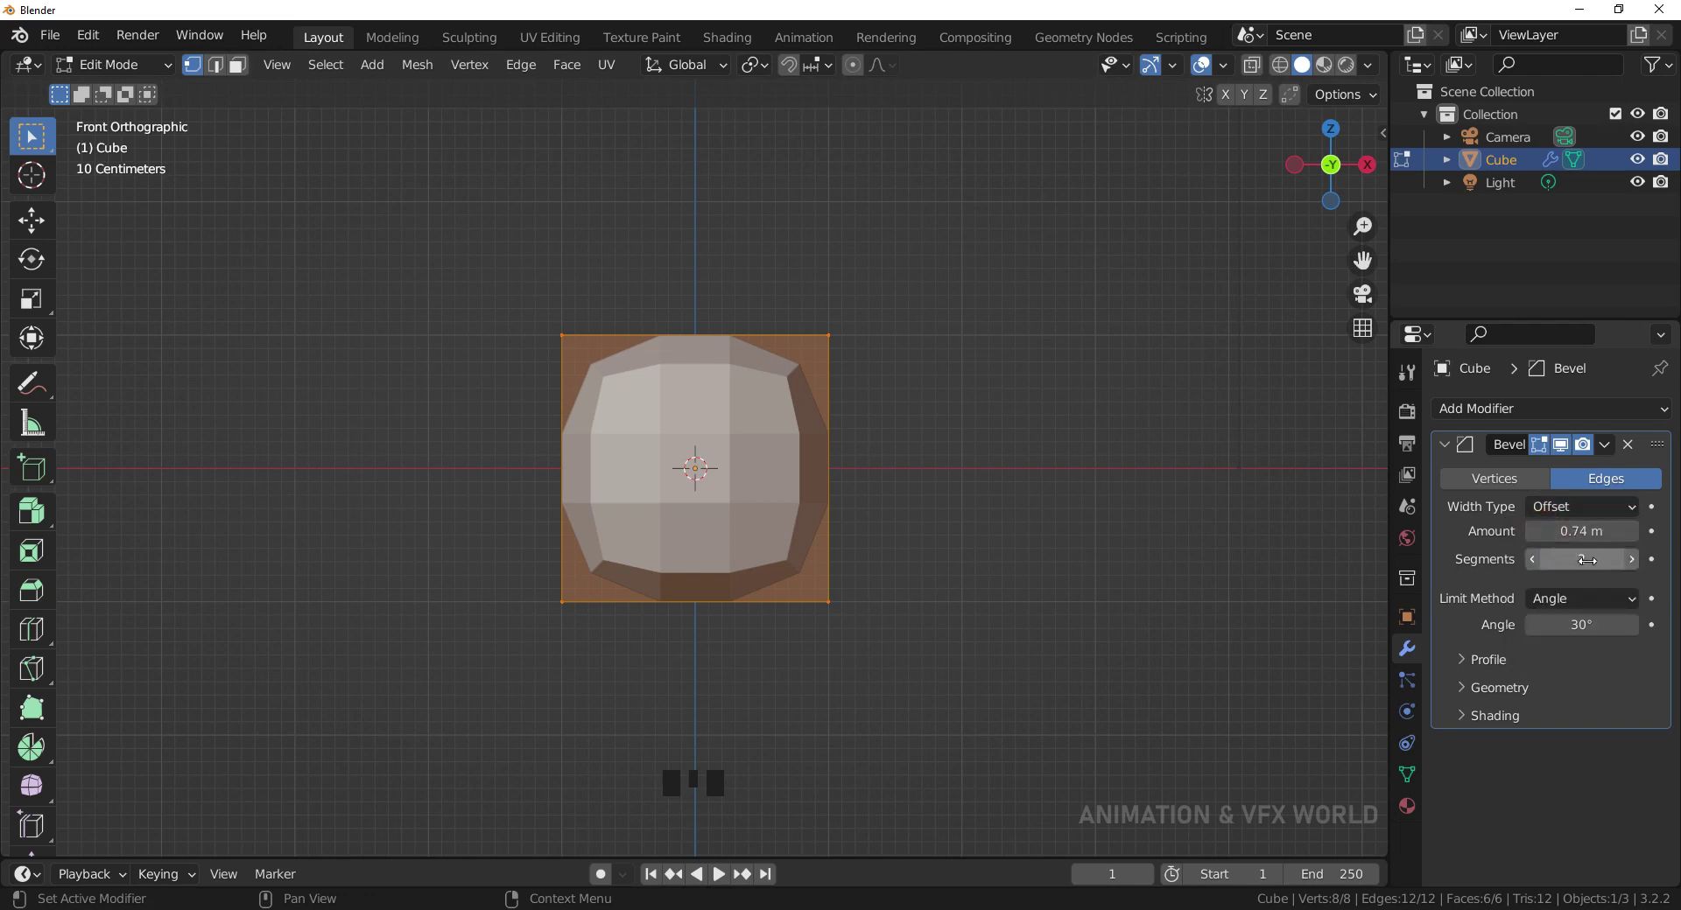
- Set the bevel segments to 1 and the bevel amount to 1 m
click(1539, 559)
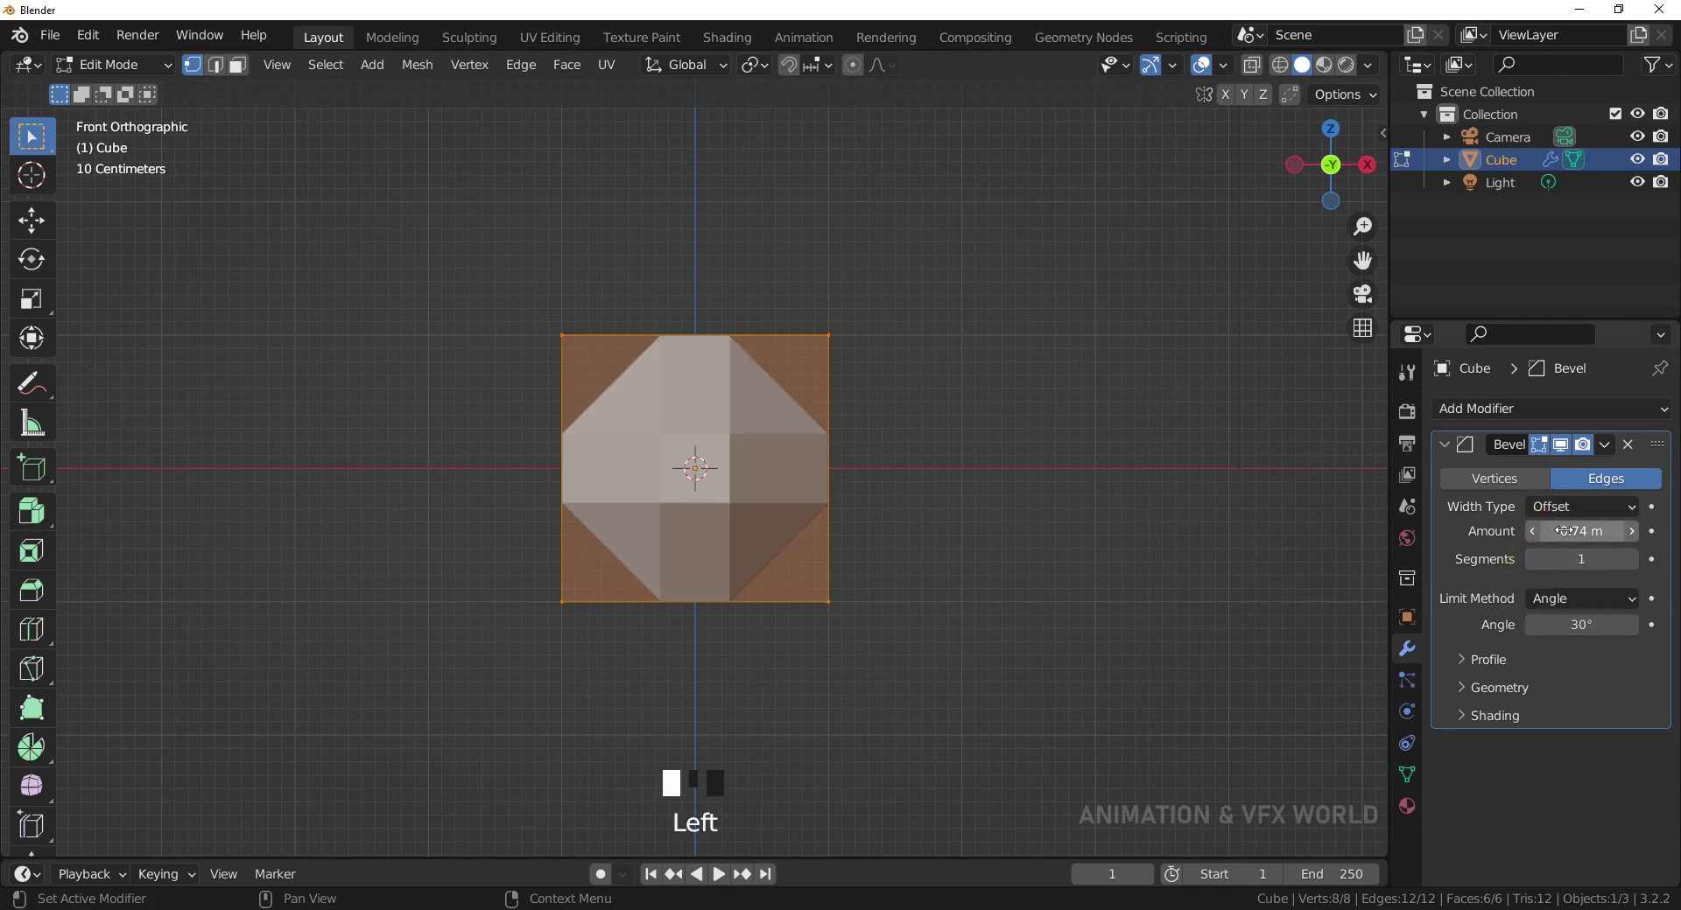
mouse_move(1571, 532)
mouse_down()
mouse_move(1606, 532)
mouse_move(1587, 531)
mouse_up()
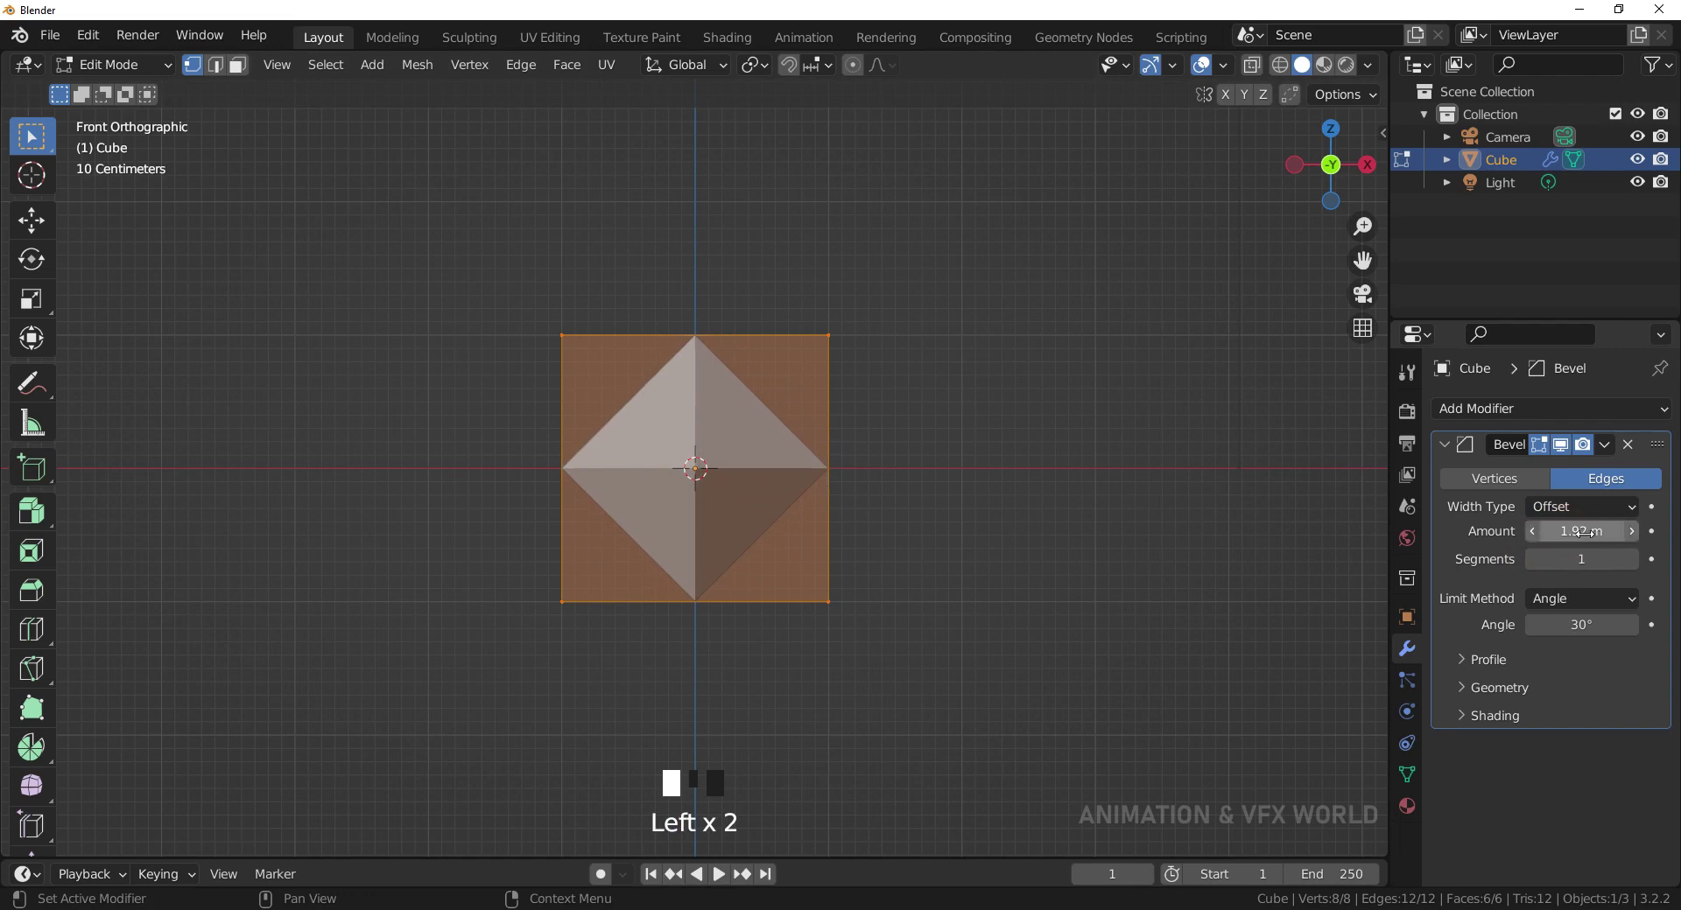
click(1583, 531)
text(1)
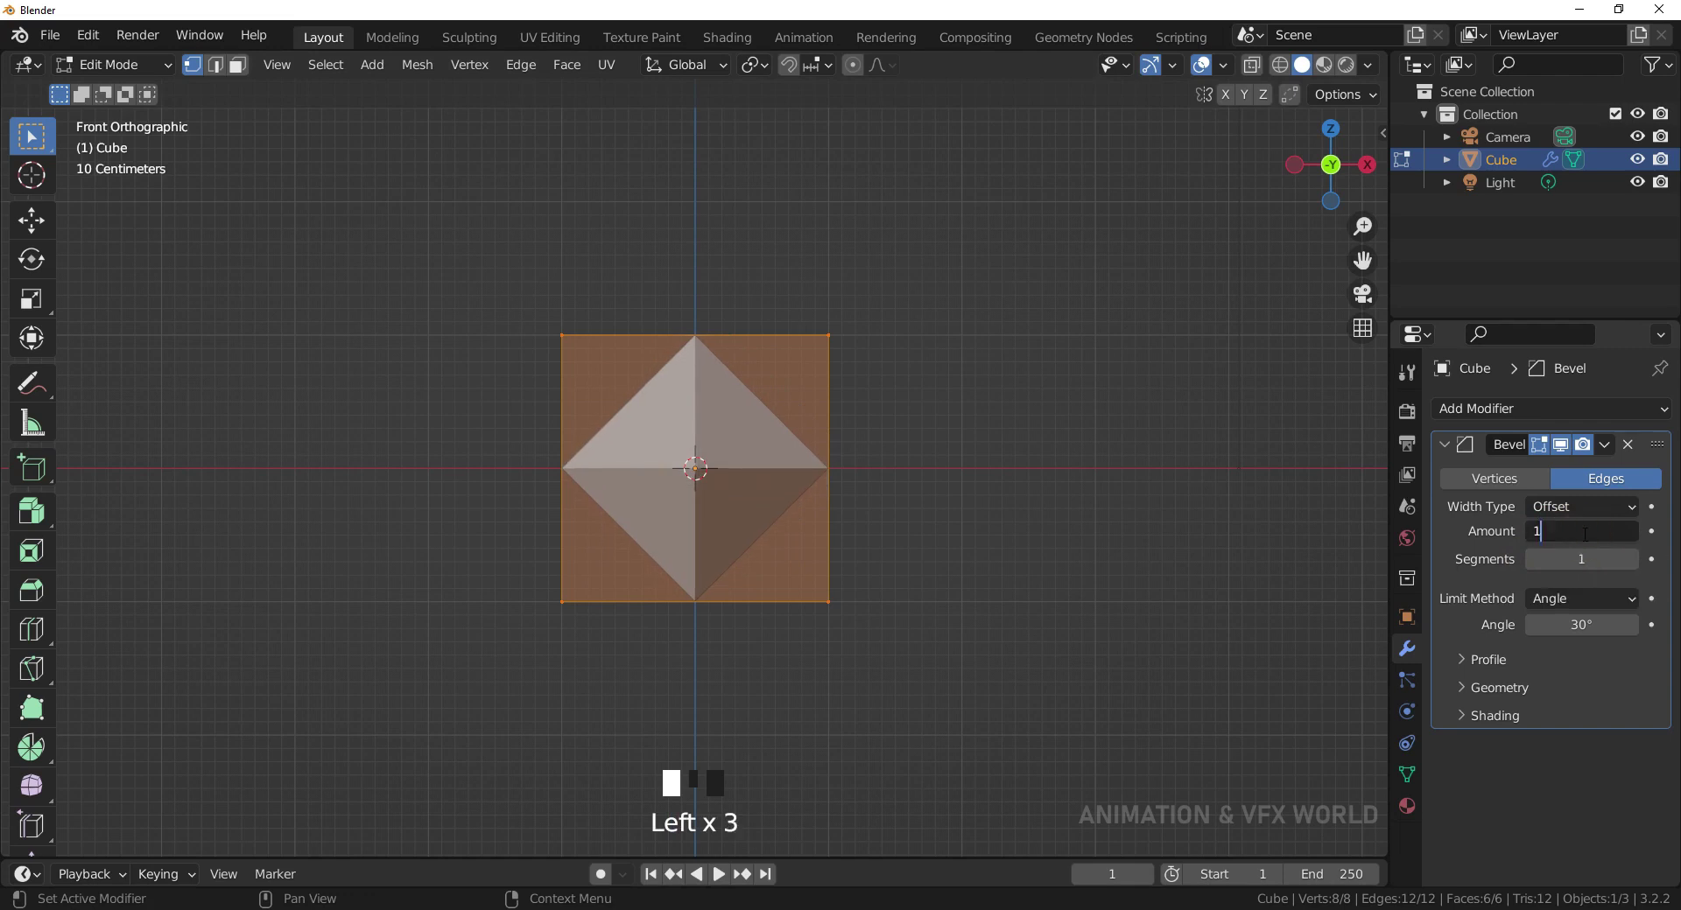
key(Return)
- Compare the bevelled shape in Object Mode with the original cube's outline in Edit Mode from the front view
middle_drag(905, 424, 878, 458)
key(Tab)
click(1011, 359)
key(KP_1)
scroll(879, 449, up, 2)
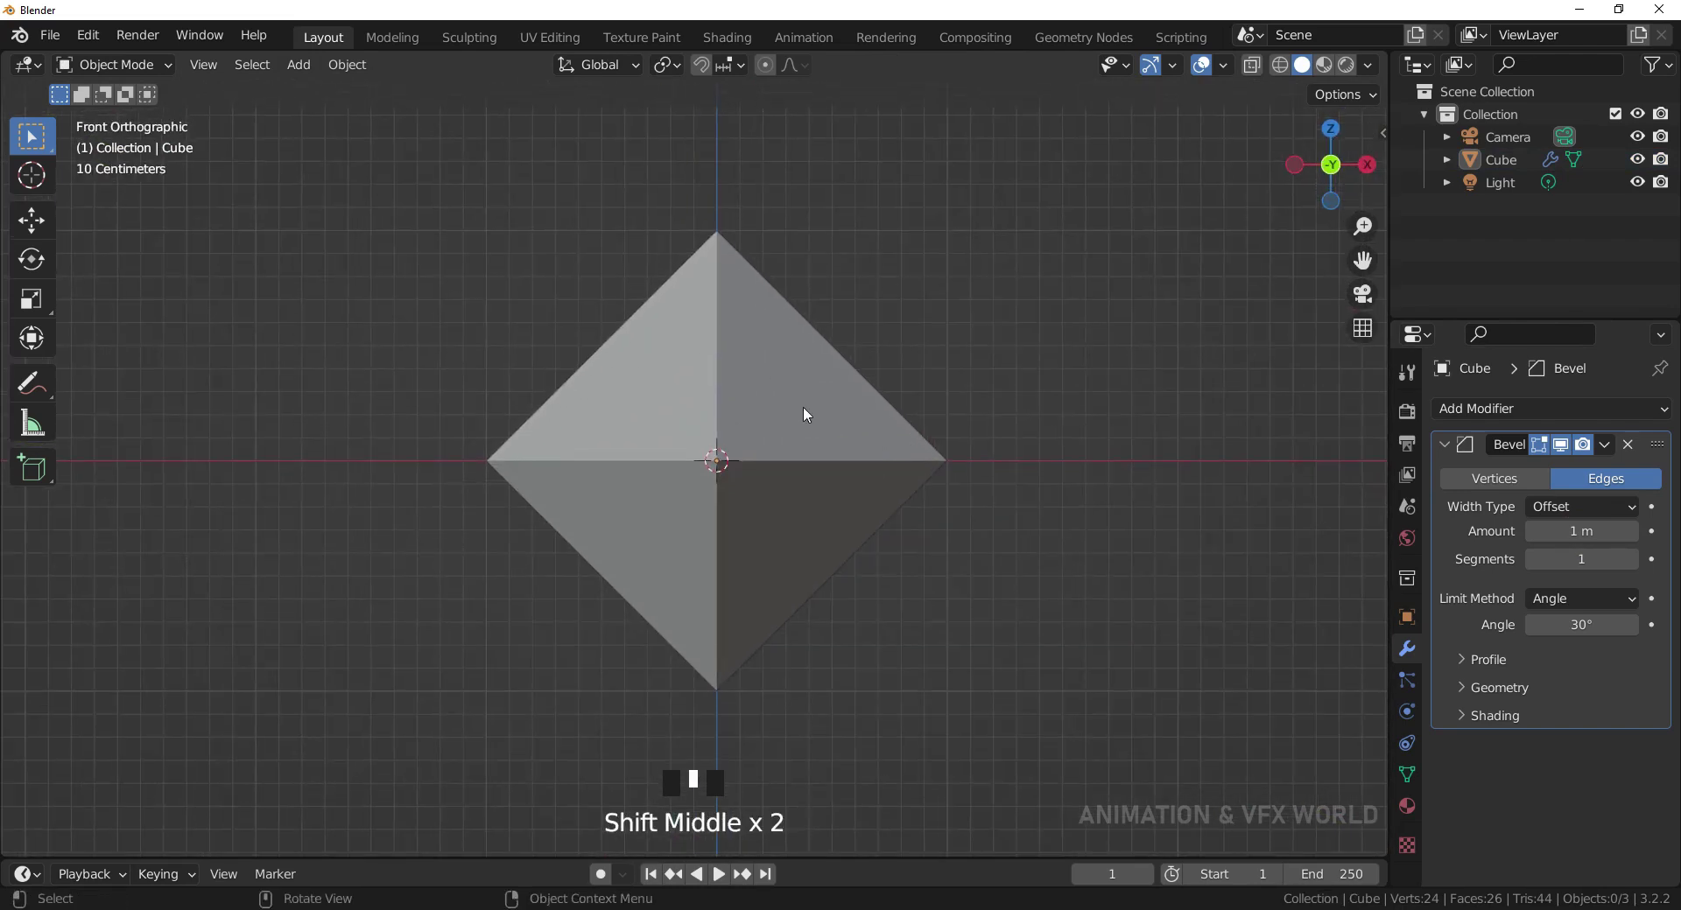
key(Tab)
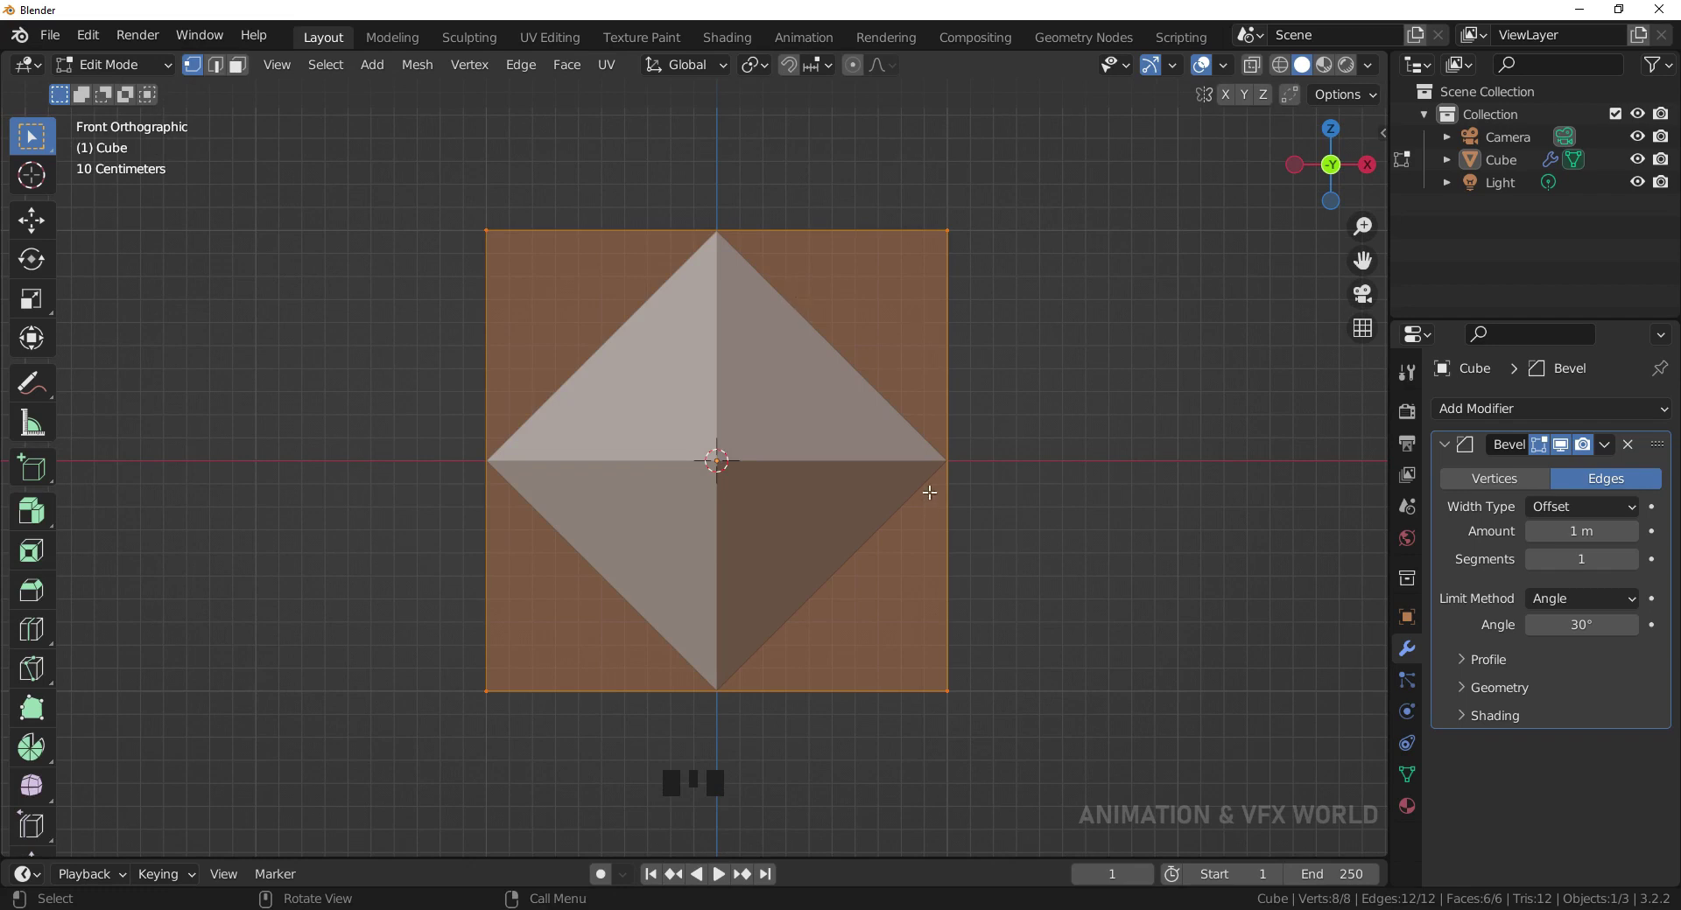
scroll(830, 451, down, 1)
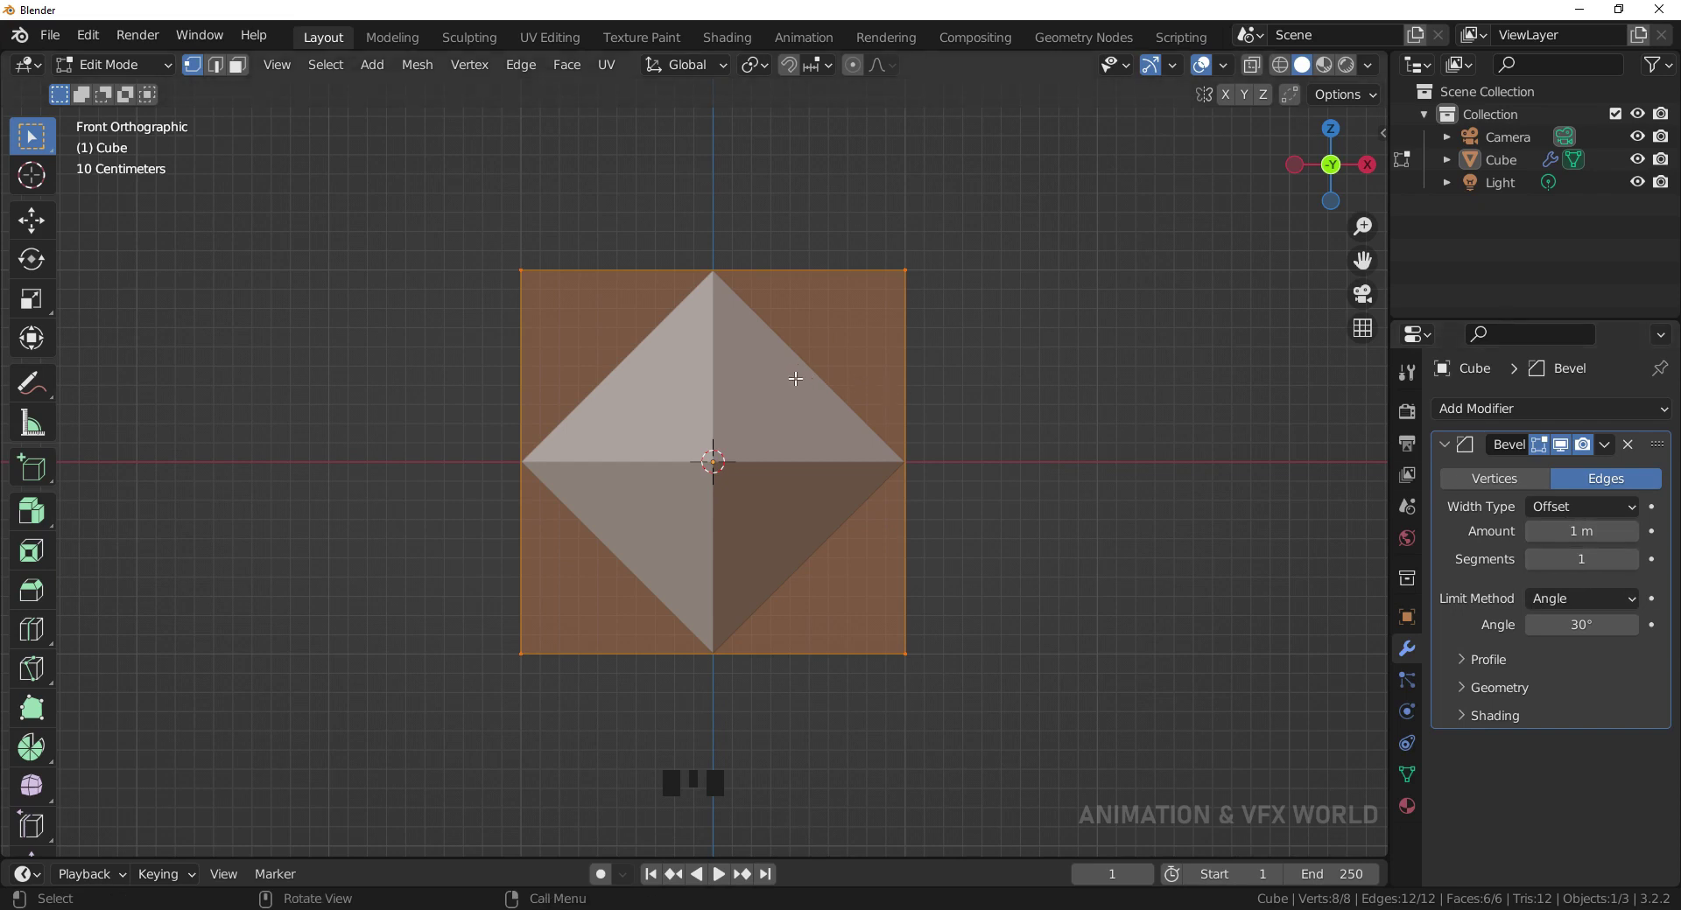
- Change the bevel width type to Width and set the segments to 4
click(1608, 512)
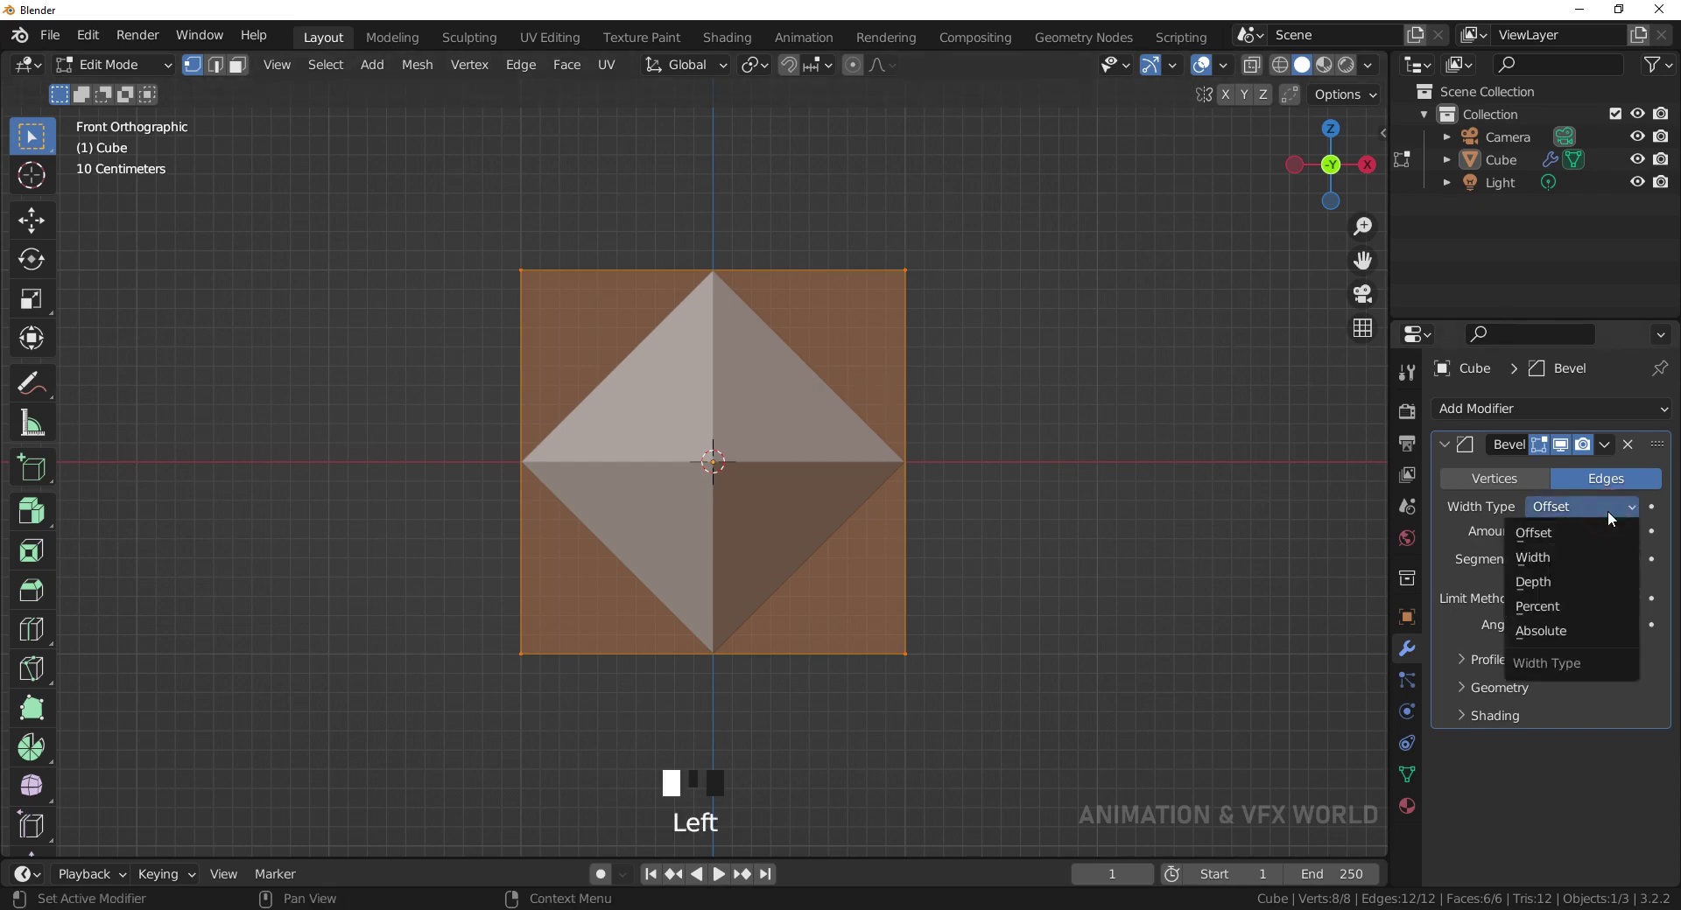
click(1568, 558)
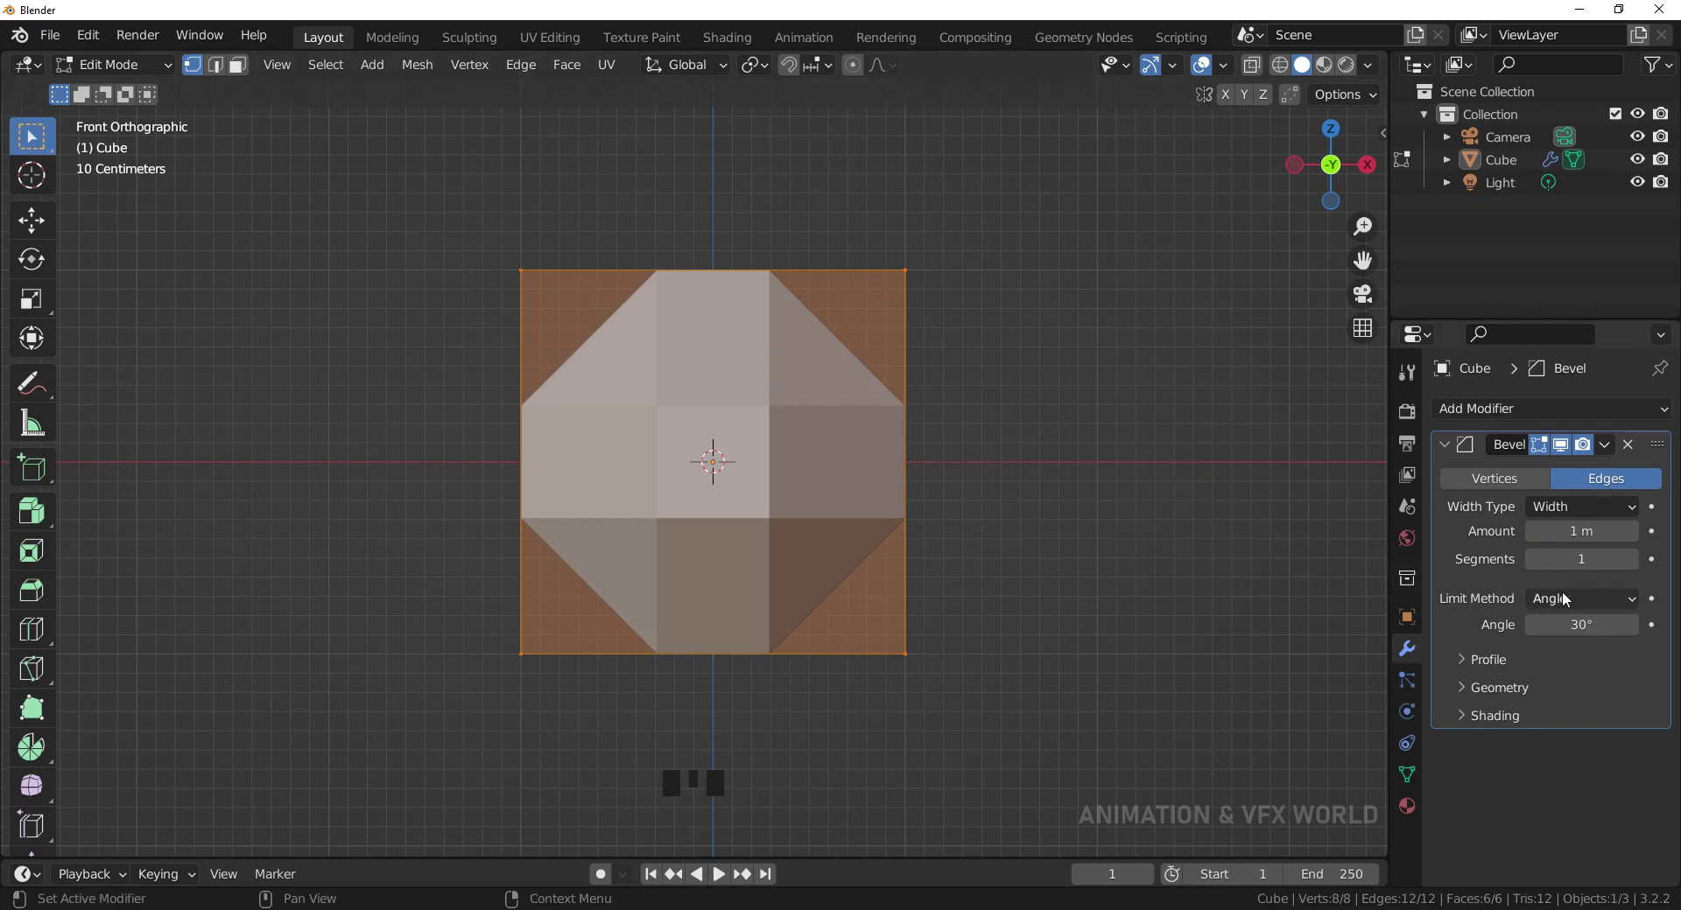
mouse_move(1581, 558)
mouse_down()
mouse_move(1629, 559)
mouse_move(1551, 559)
mouse_up()
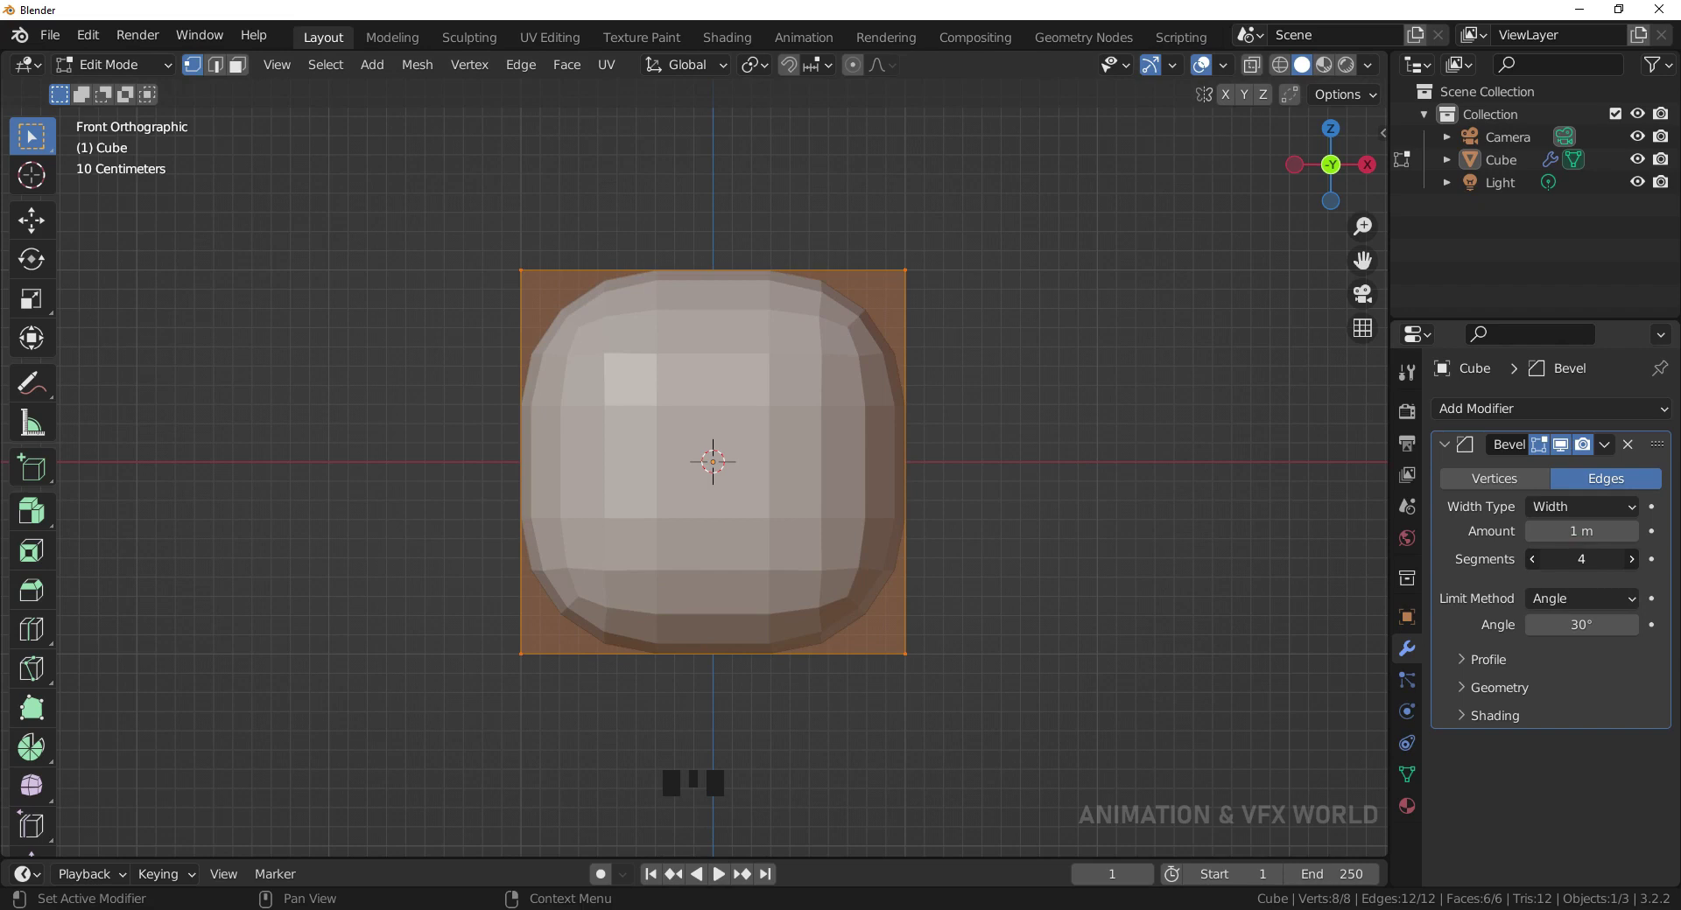
- Reduce the bevel to 1 segment, try an amount of 1.65 m, and set the amount back to 1 m
drag(1551, 559, 1607, 531)
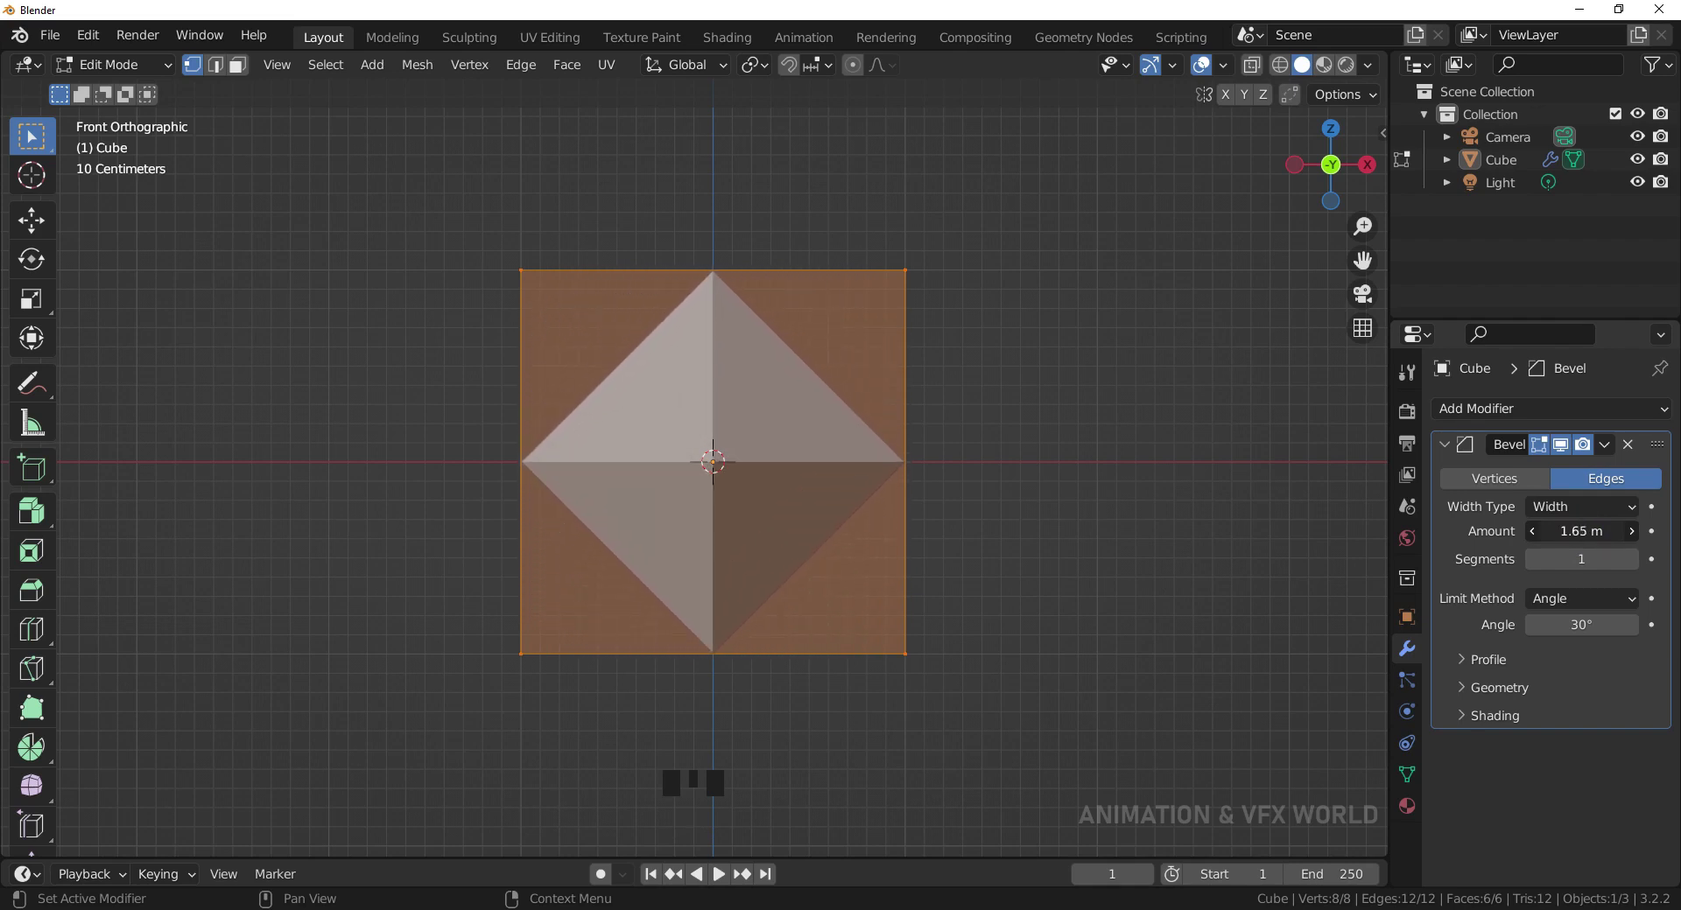
click(1580, 532)
text(1)
key(Return)
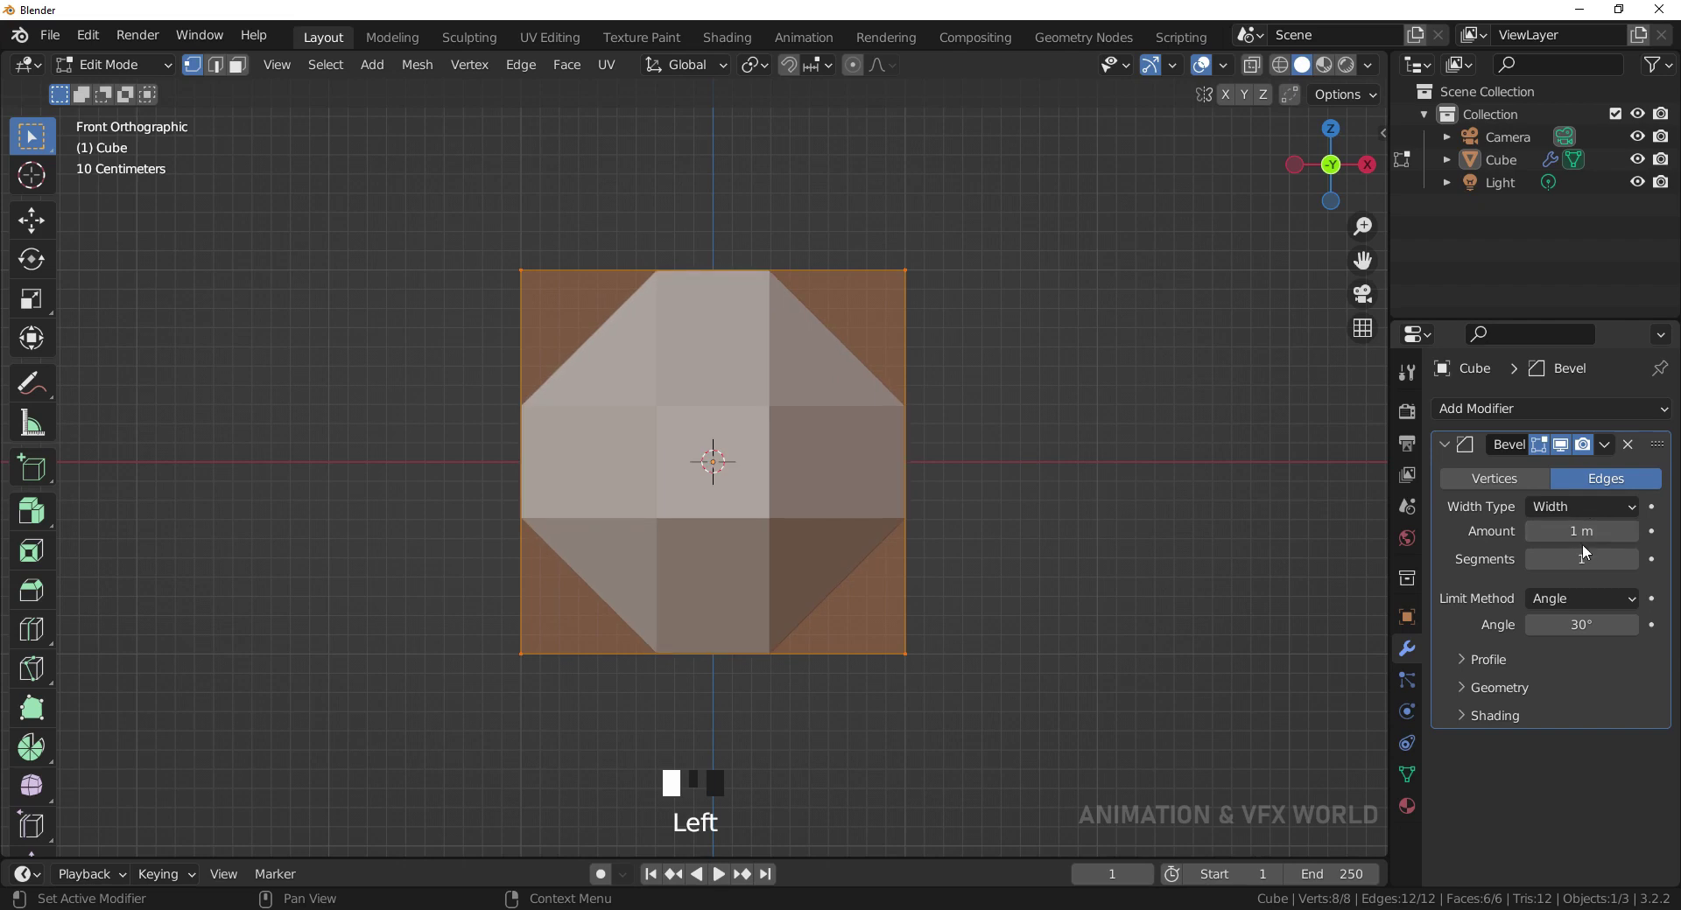
- Increase the bevel amount in small increments to try its effect, and reset it to 1 m
click(1634, 532)
click(1634, 532)
click(1634, 532)
click(1633, 532)
click(1634, 532)
click(1634, 532)
click(1633, 531)
click(1634, 531)
click(1634, 531)
click(1634, 532)
click(1634, 532)
click(1634, 532)
click(1634, 532)
click(1633, 532)
click(1539, 532)
text(1)
key(Return)
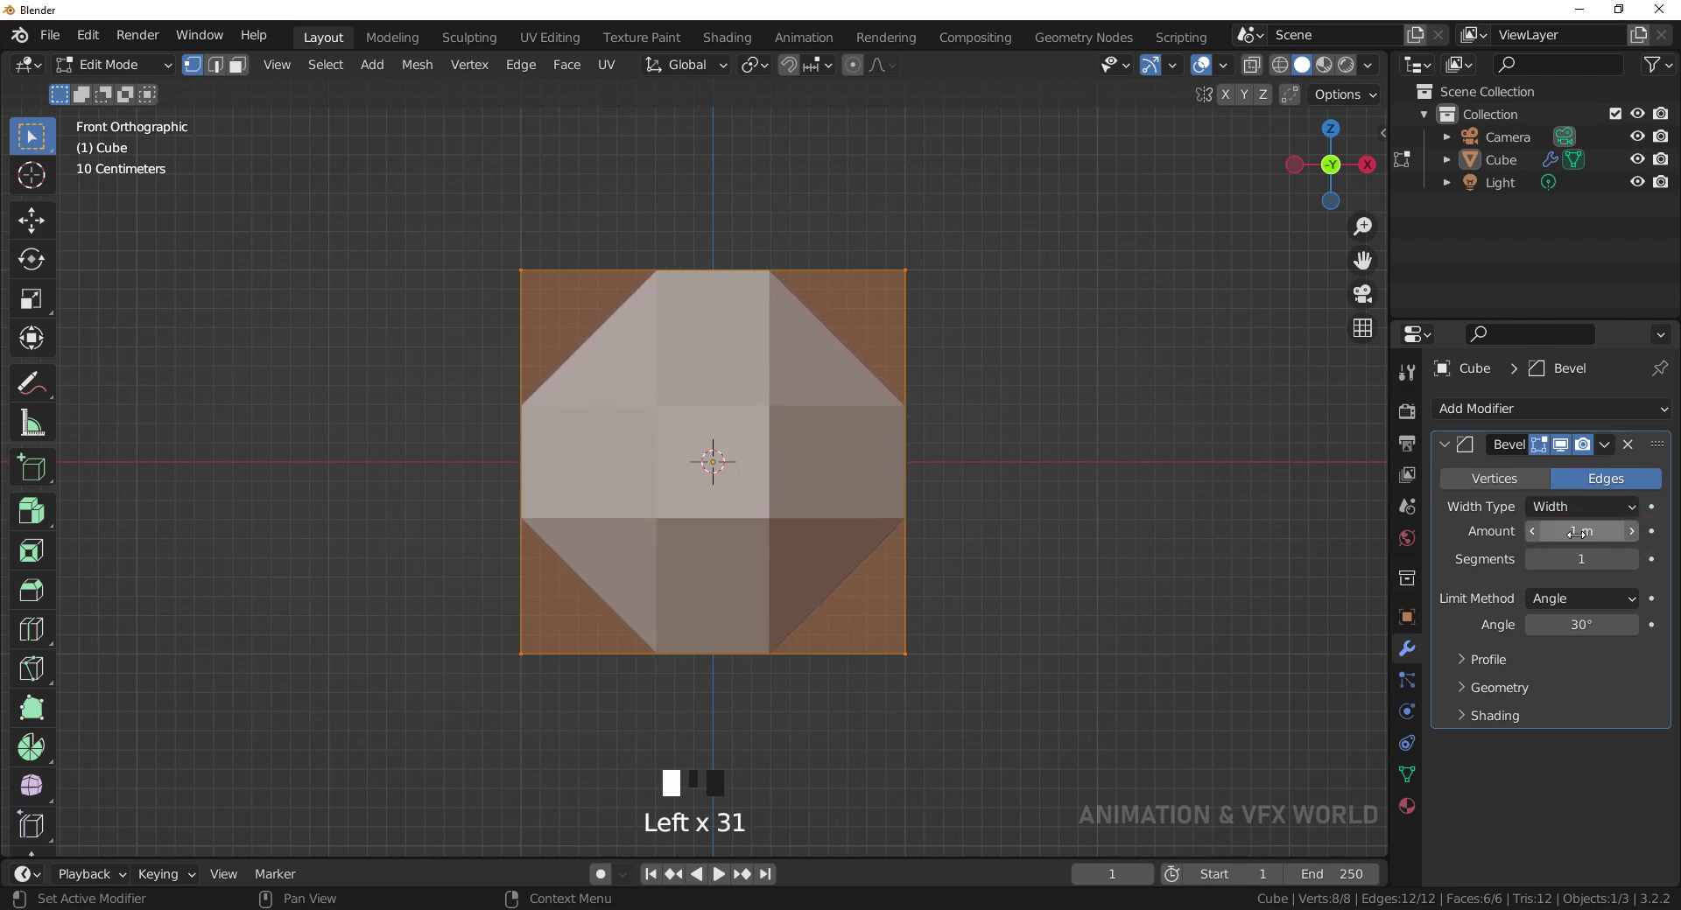
- Change the bevel width type to Depth and view the resulting shape in perspective
click(1595, 508)
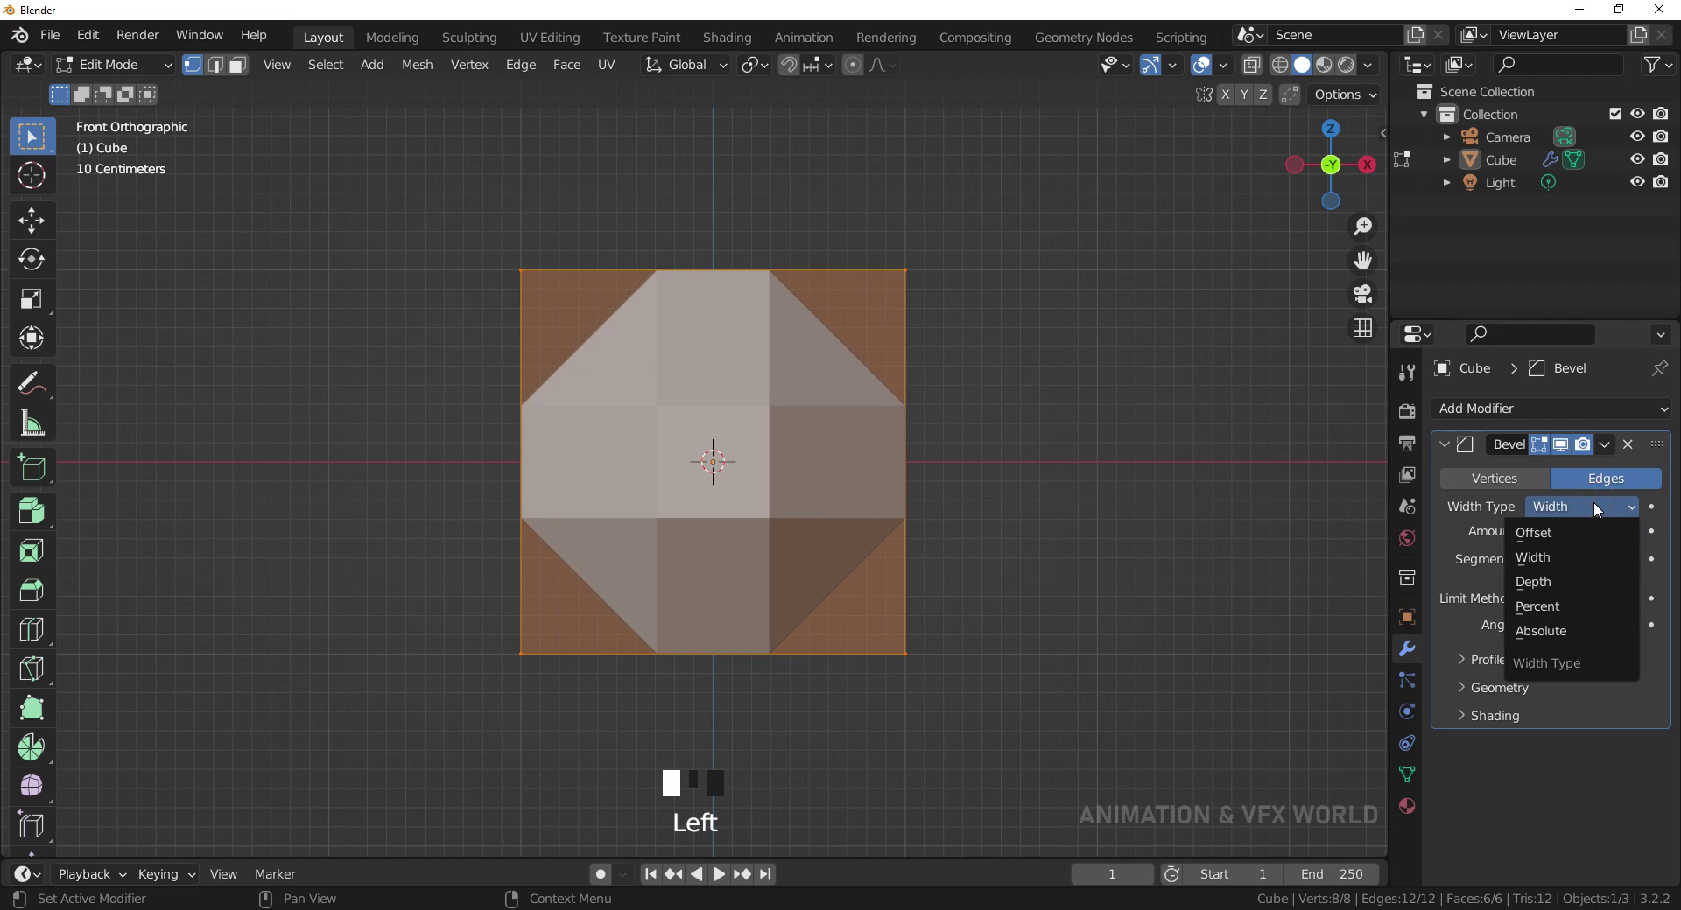
click(1554, 583)
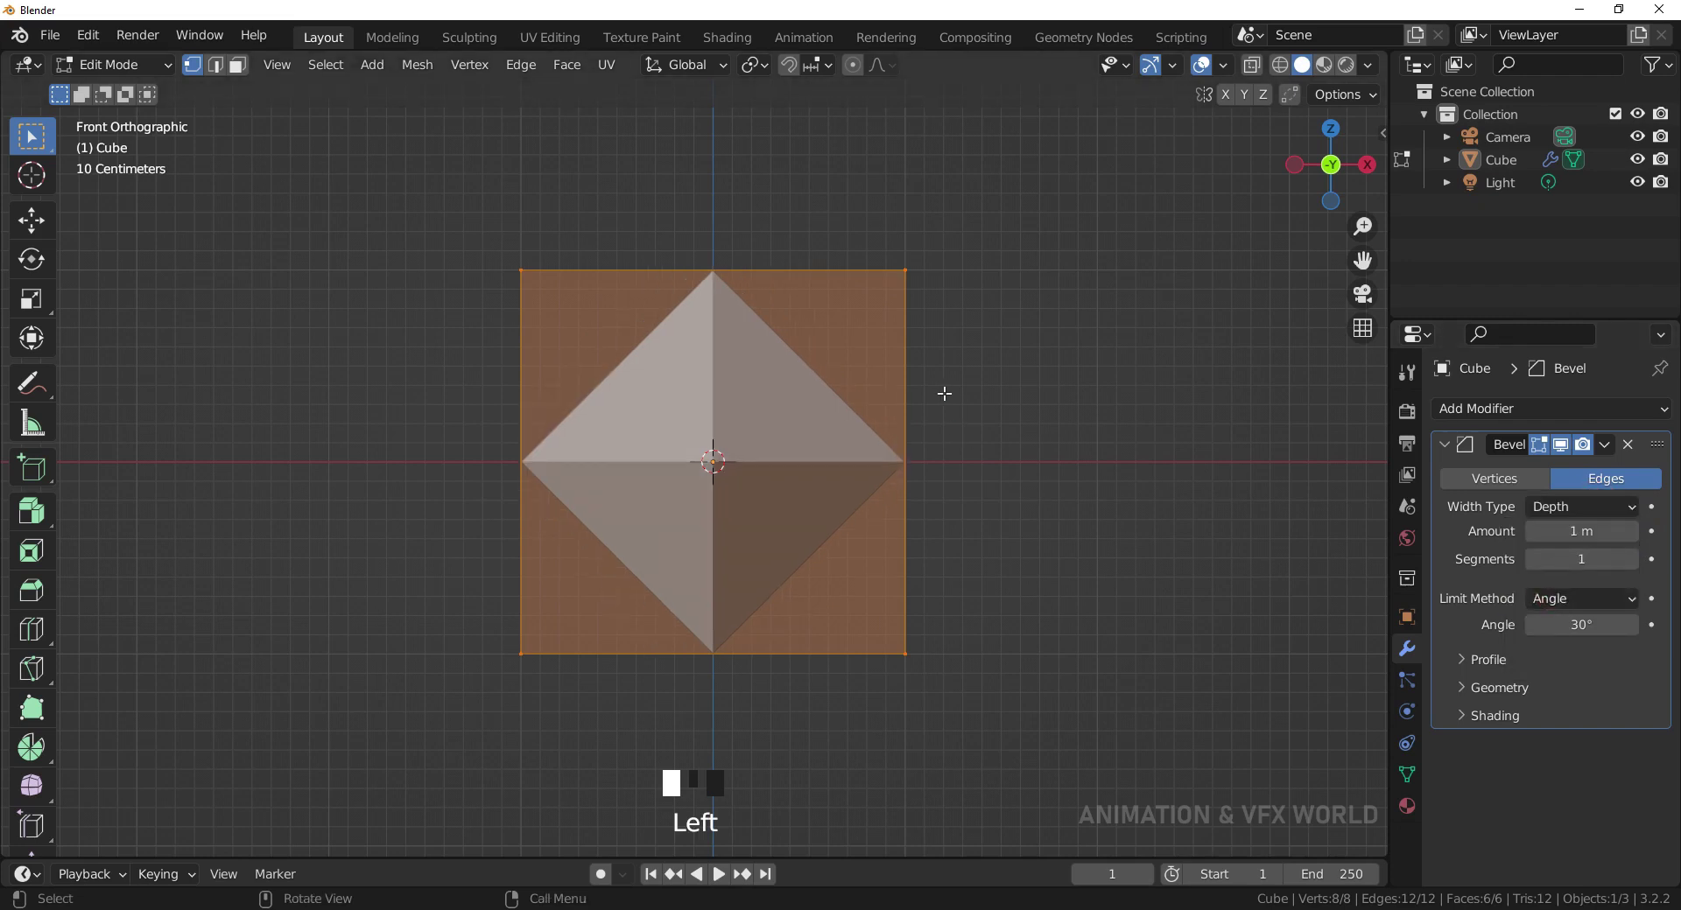
middle_drag(1017, 453, 1404, 543)
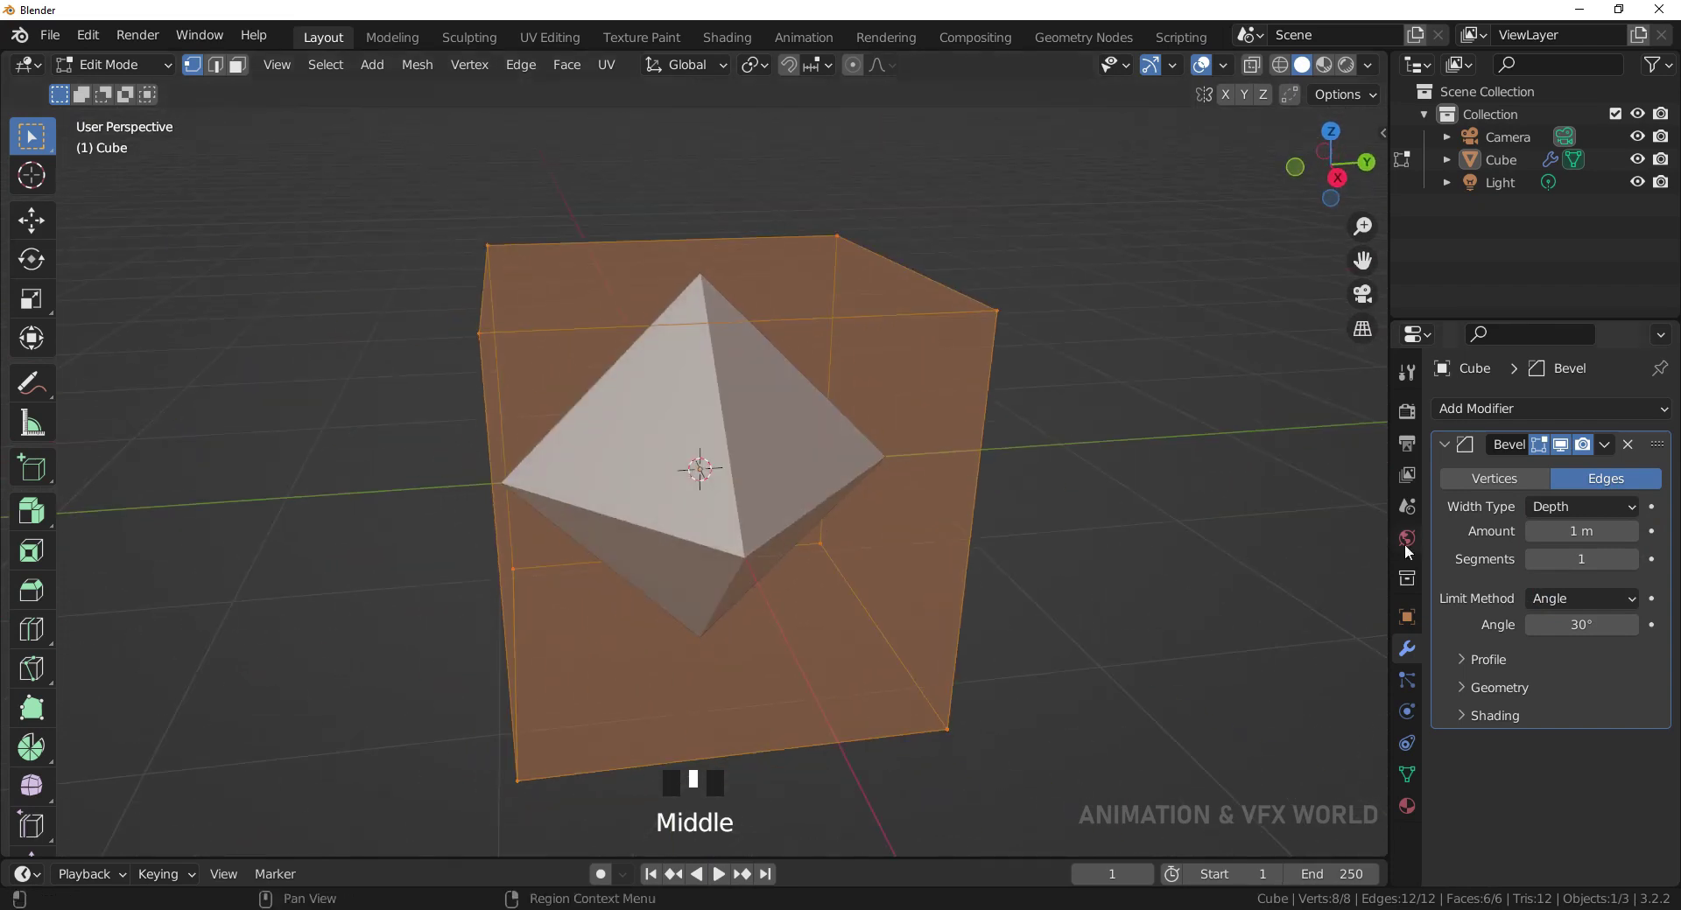
- Change the bevel width type to Percent, and raise the width to 100% with 17 segments in front view
click(1552, 510)
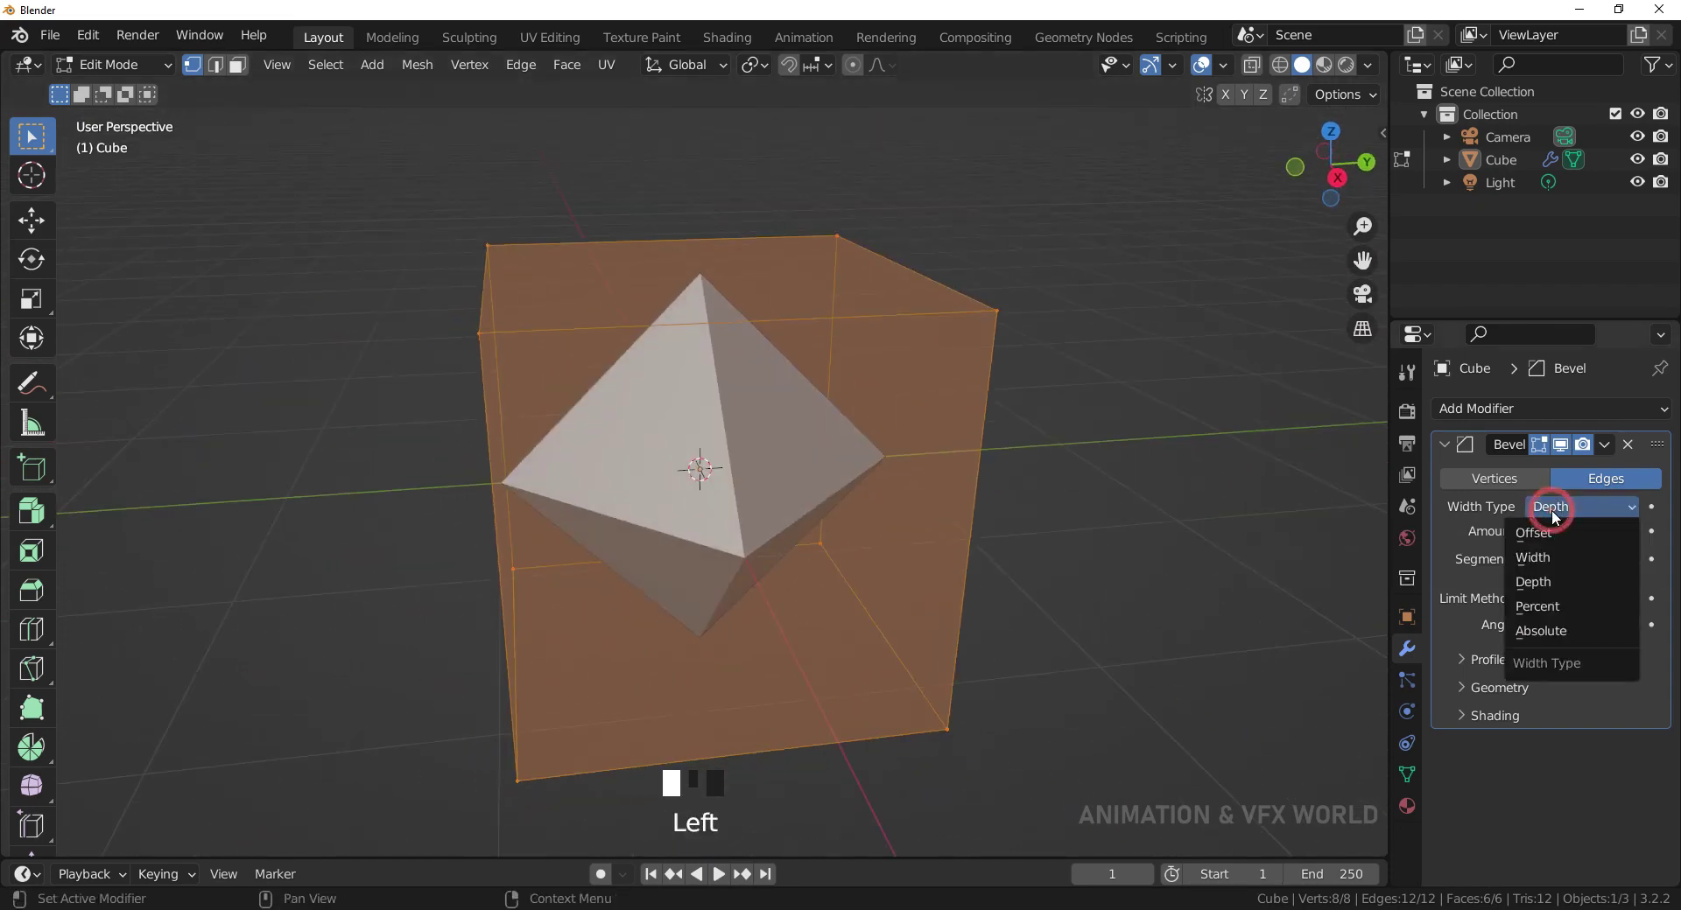
click(1567, 606)
middle_drag(998, 530, 879, 444)
key(KP_1)
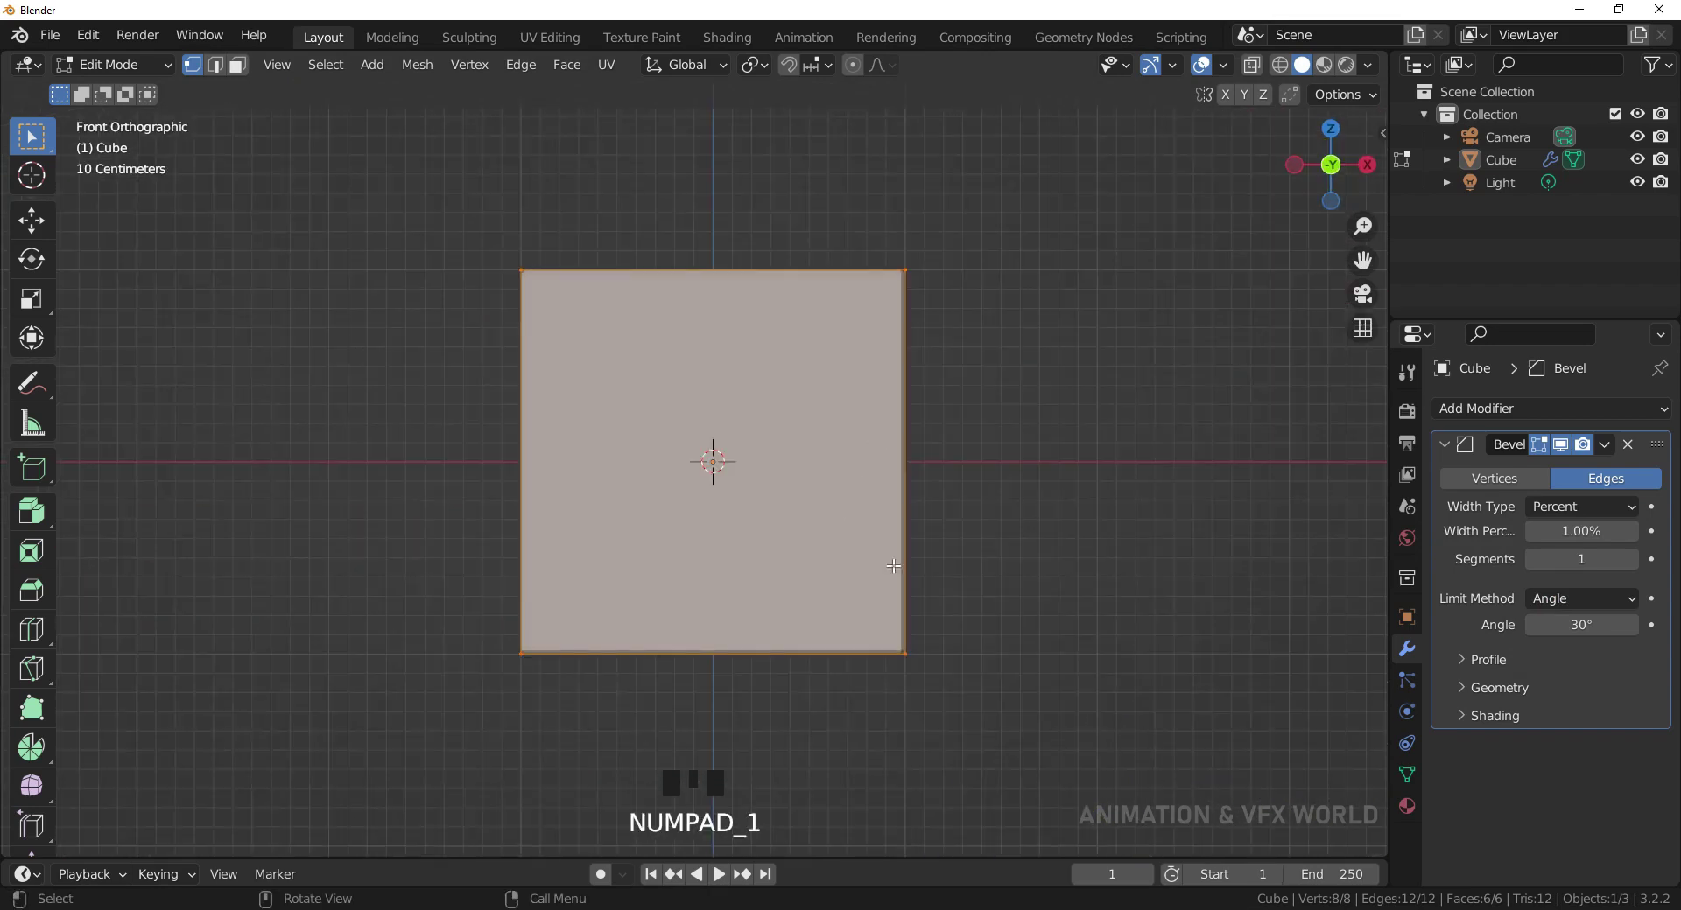
mouse_move(1577, 534)
mouse_down()
mouse_move(1659, 534)
mouse_move(1527, 532)
mouse_move(1585, 561)
mouse_move(1601, 535)
mouse_move(1551, 585)
mouse_move(1629, 536)
mouse_move(1602, 560)
mouse_move(1624, 560)
mouse_move(1581, 561)
mouse_up()
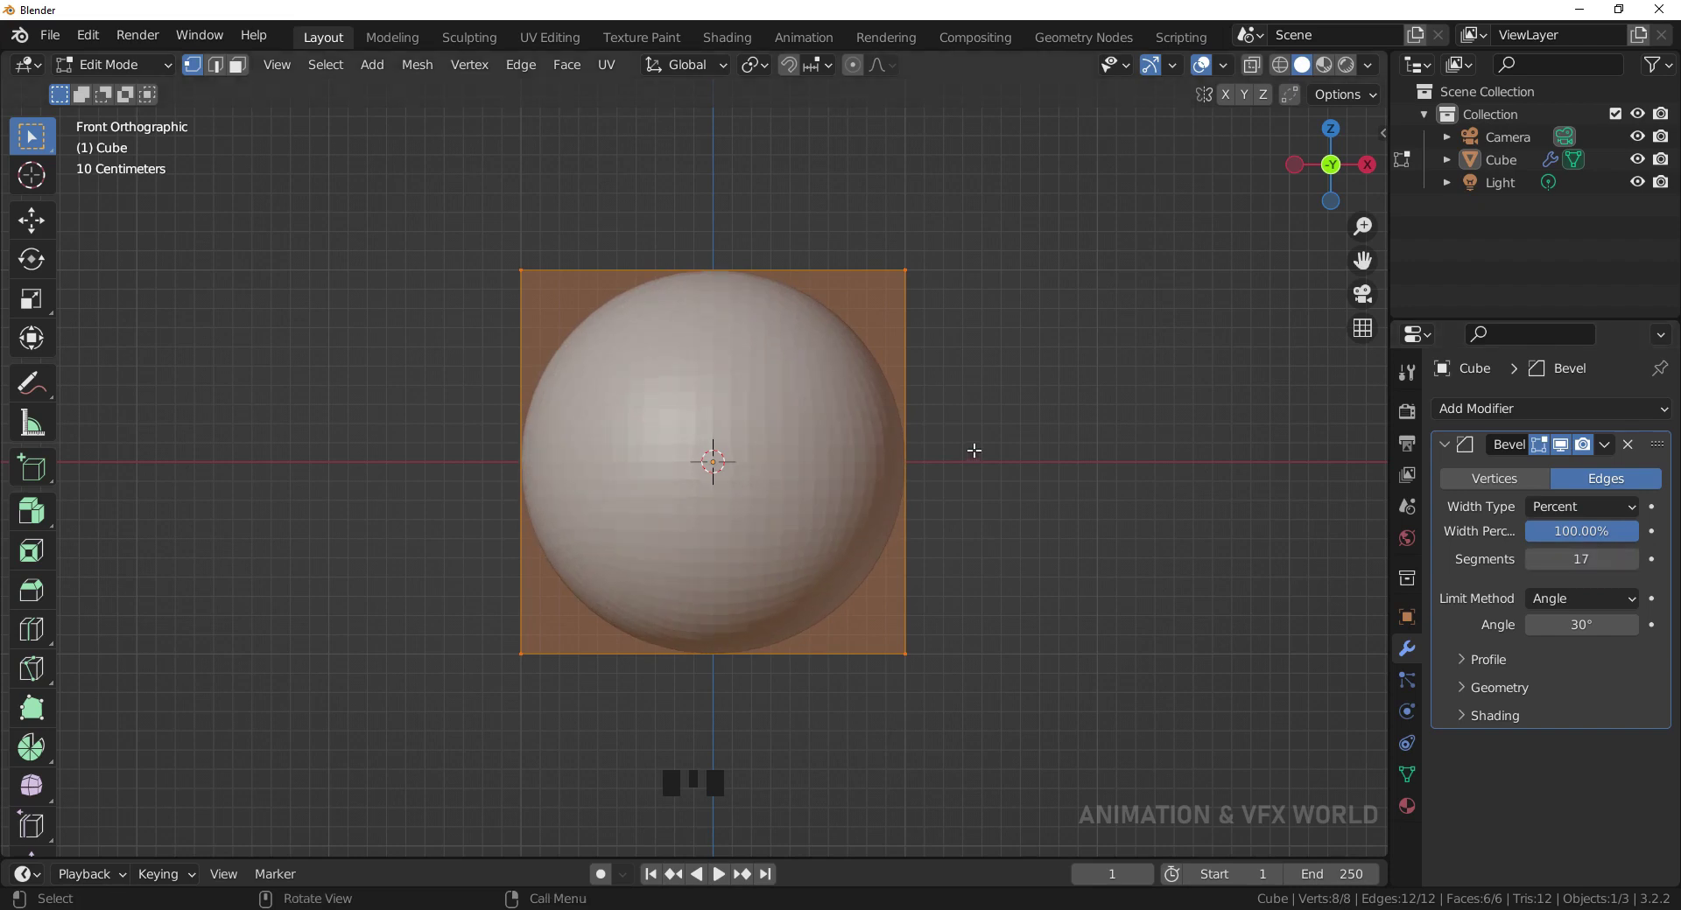
- Return the cube to Object Mode, view the rounded shape from the front, and reduce the bevel to 1 segment
key(Tab)
middle_drag(1110, 484, 912, 551)
key(KP_1)
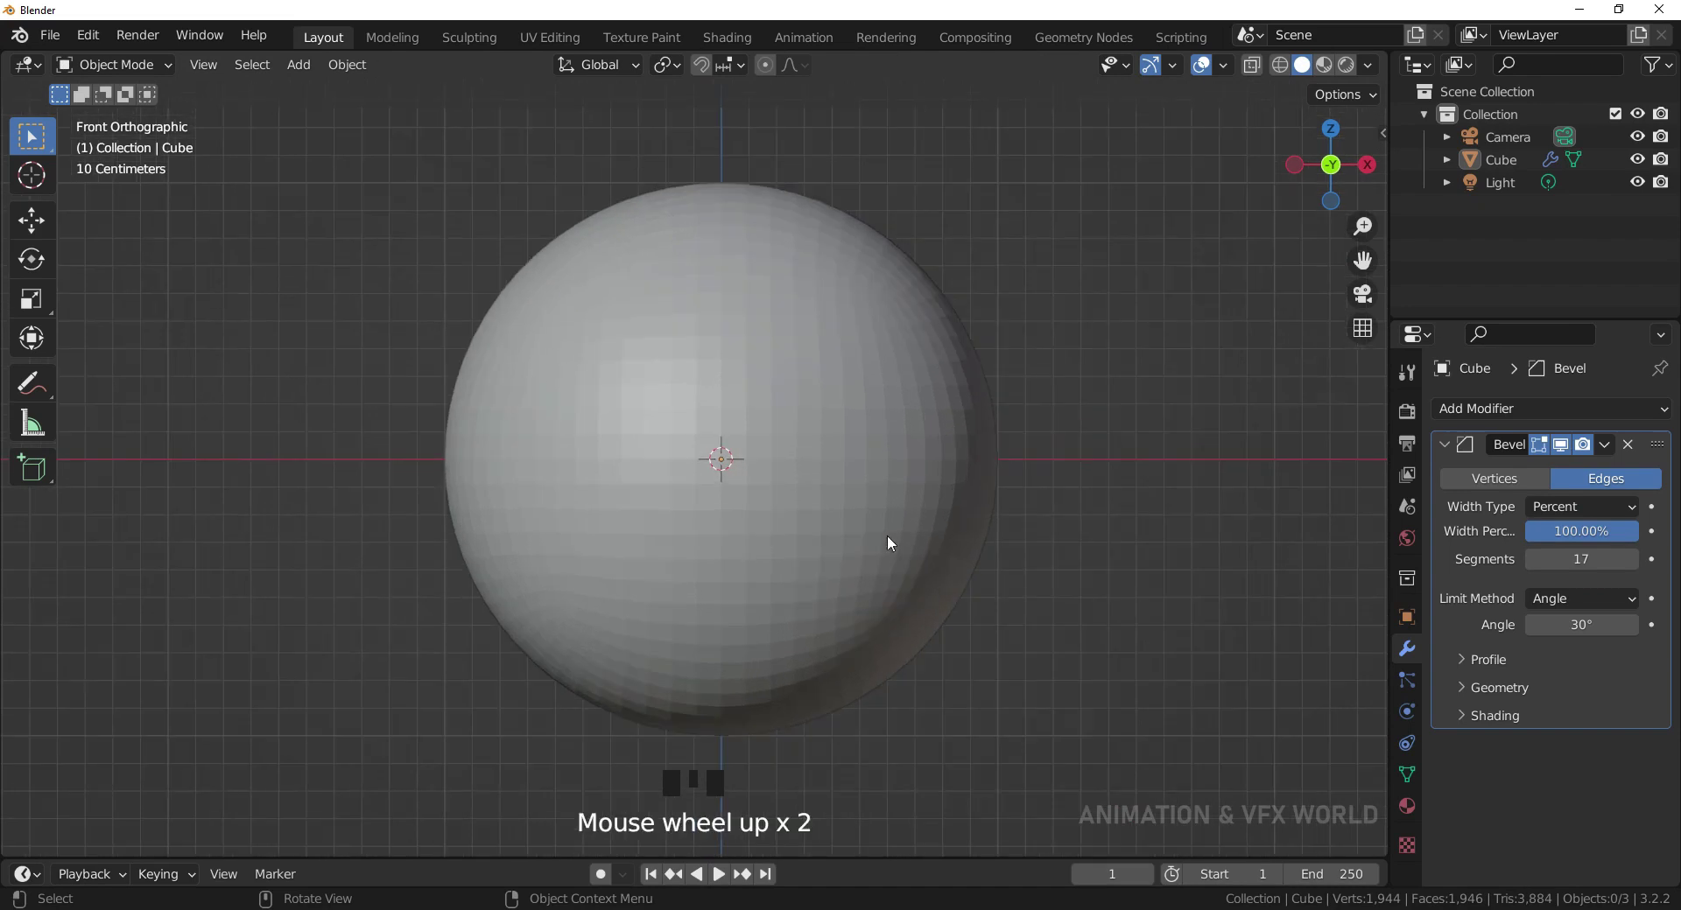
shift+middle_drag(855, 457, 849, 457)
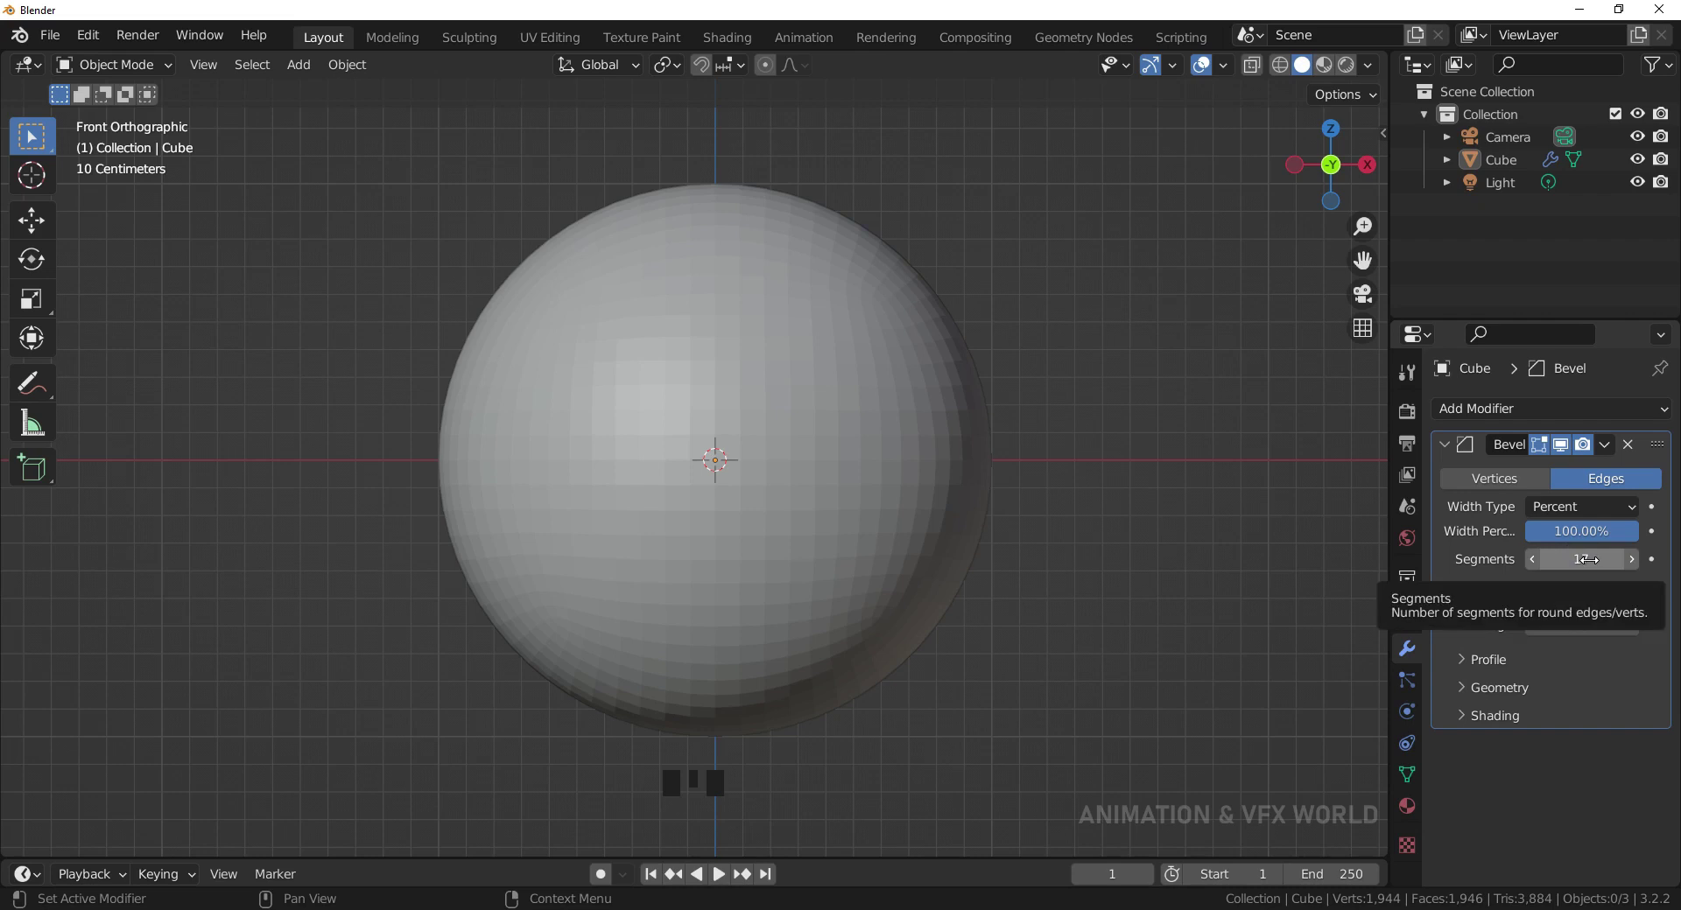
drag(1586, 560, 1489, 559)
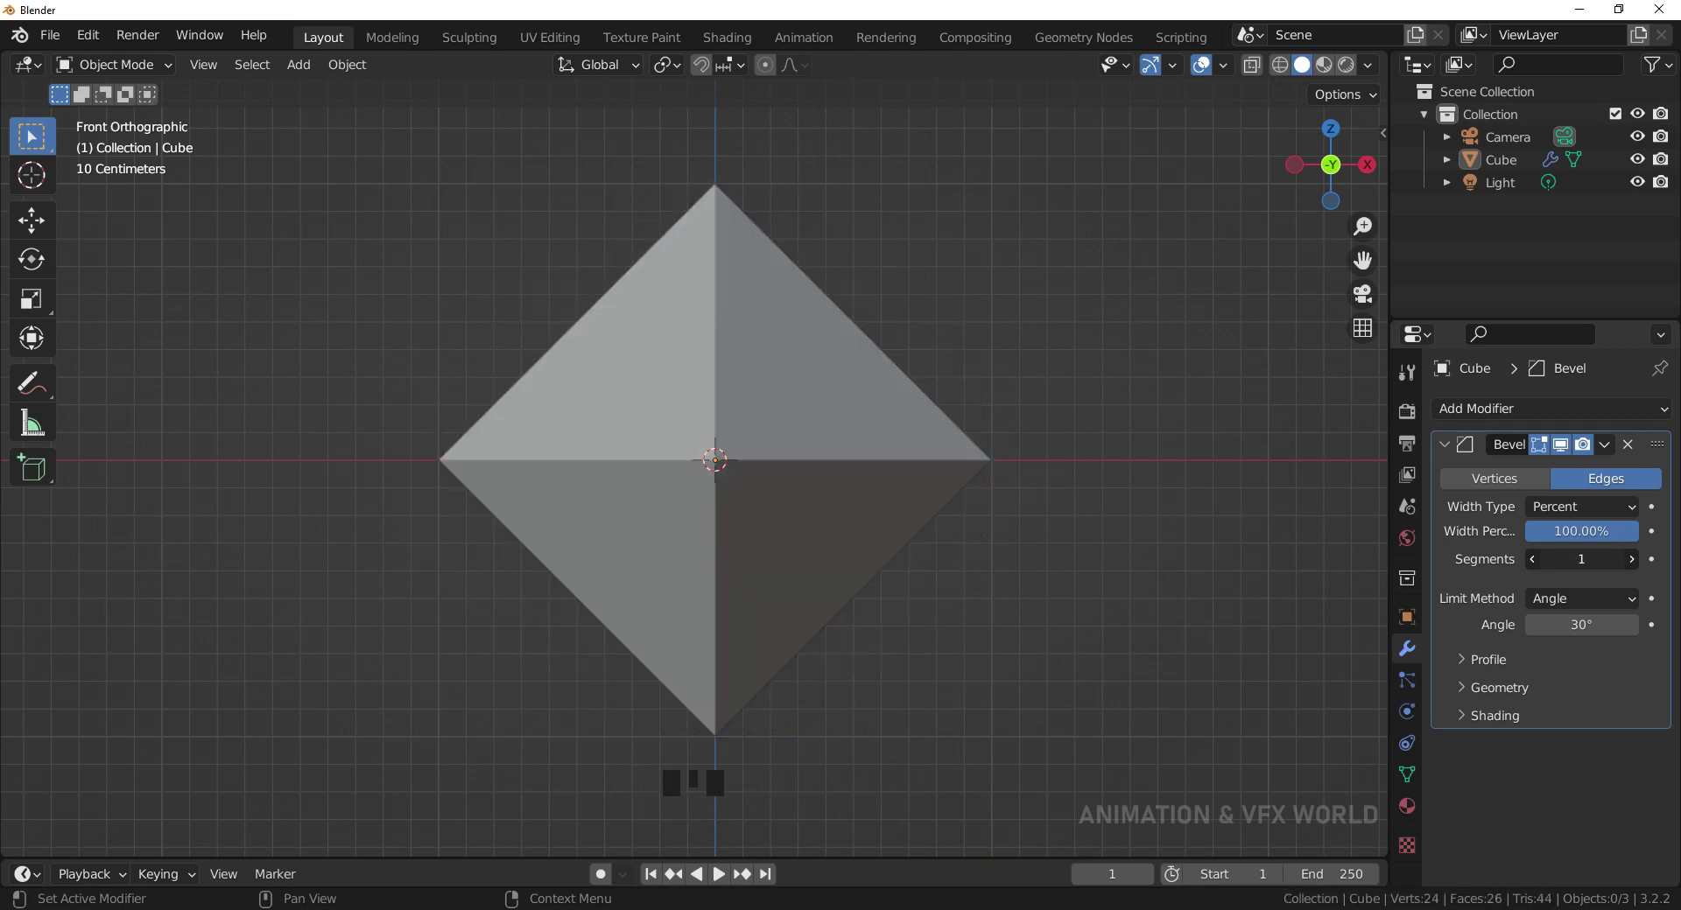
- Change the bevel width type to Offset and set the segments to 3
click(1599, 507)
click(1567, 531)
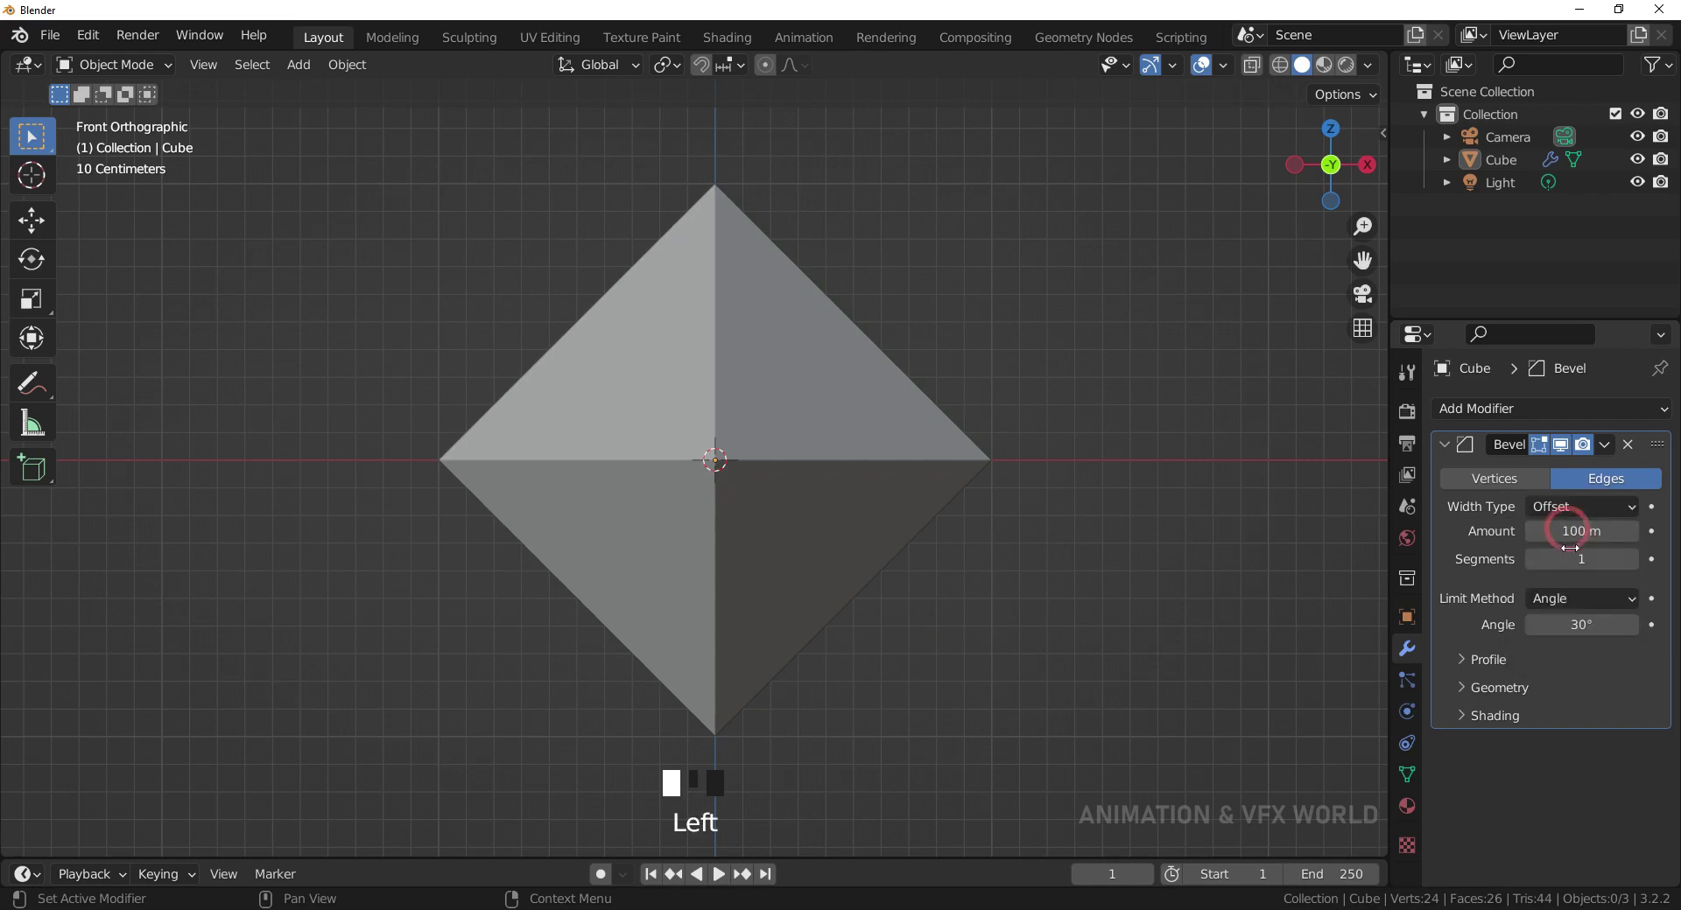
click(1588, 535)
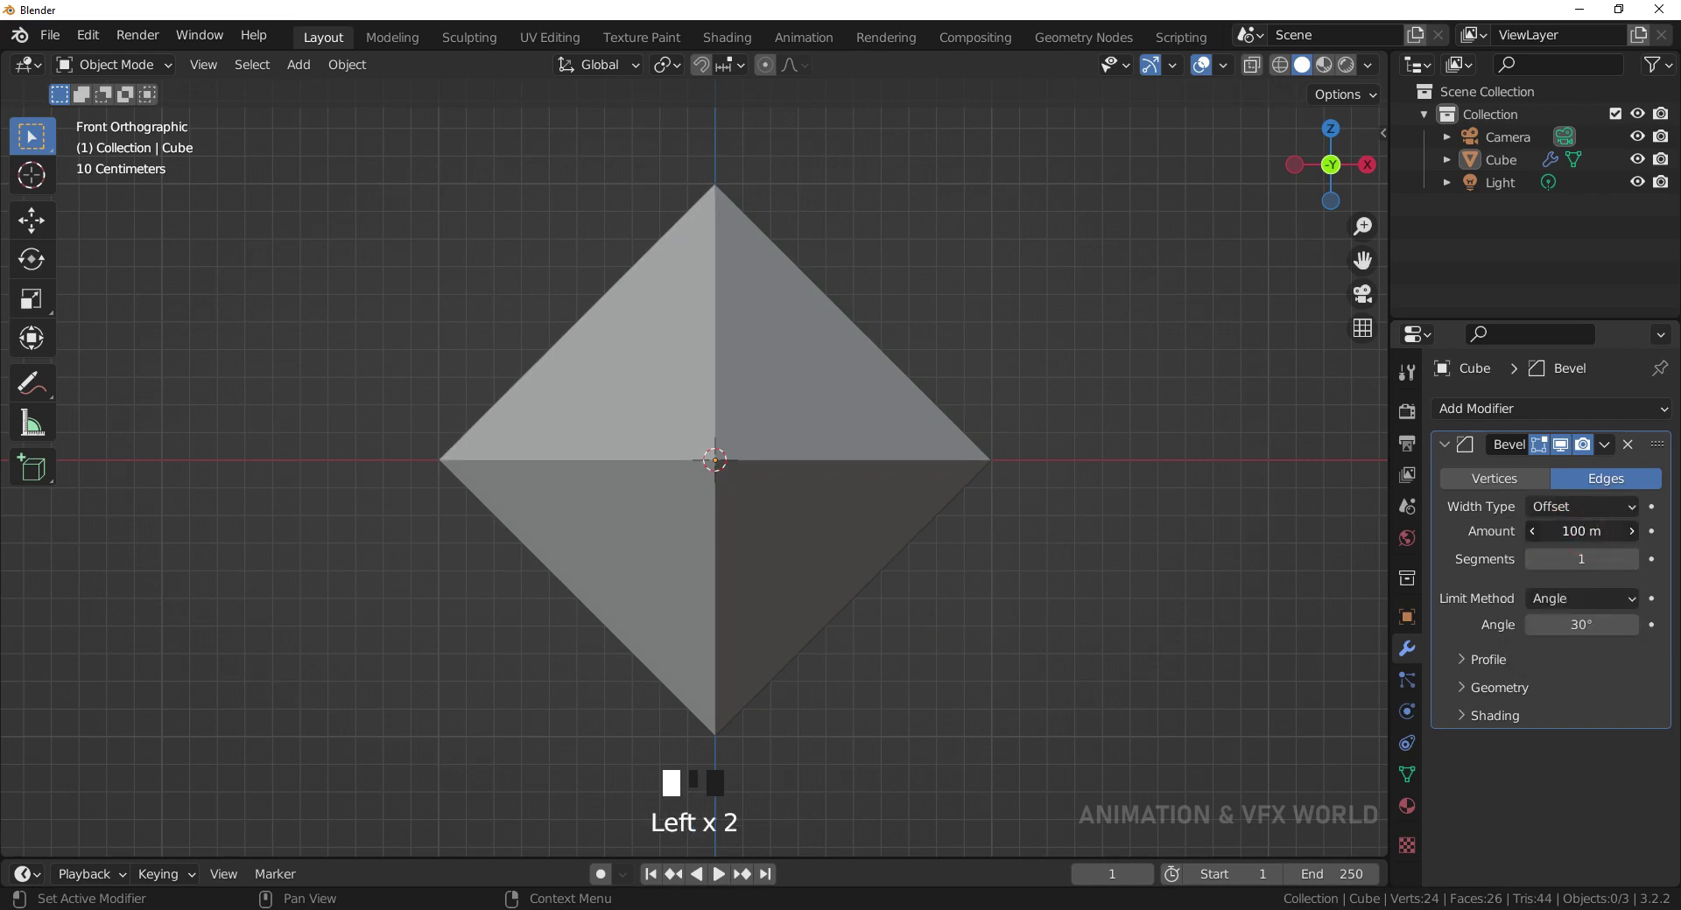
mouse_move(1565, 563)
mouse_down()
mouse_move(1587, 563)
mouse_move(1567, 563)
mouse_up()
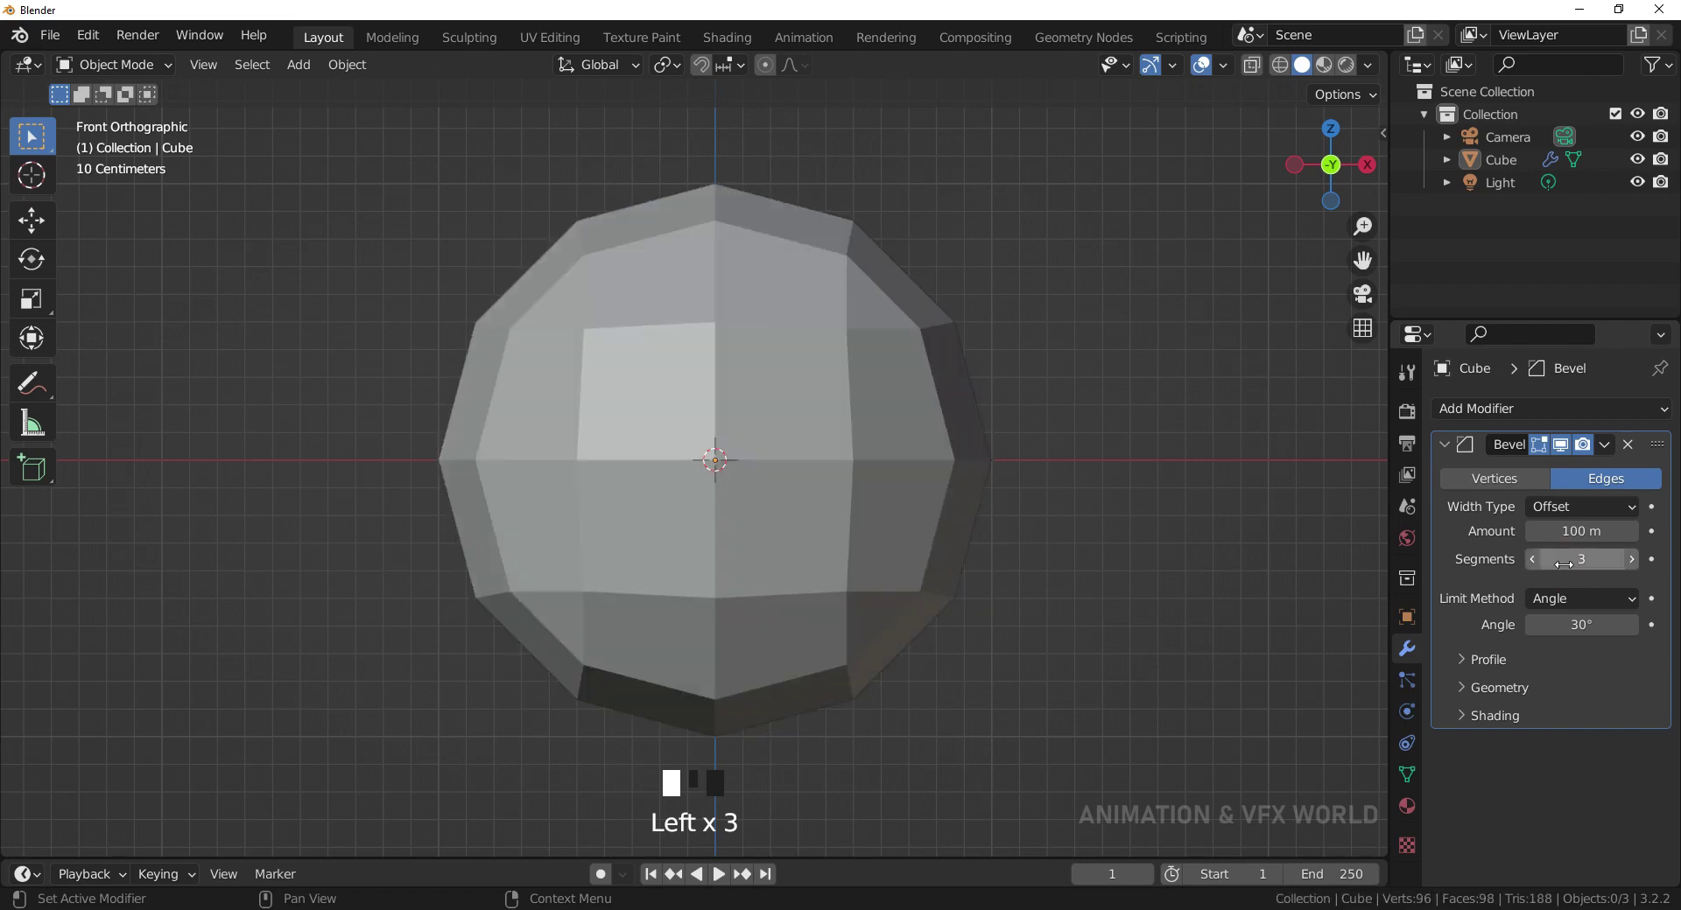
- Make the bevel affect vertices with 1 segment, and try the Percent width type at 99.20%
click(1511, 484)
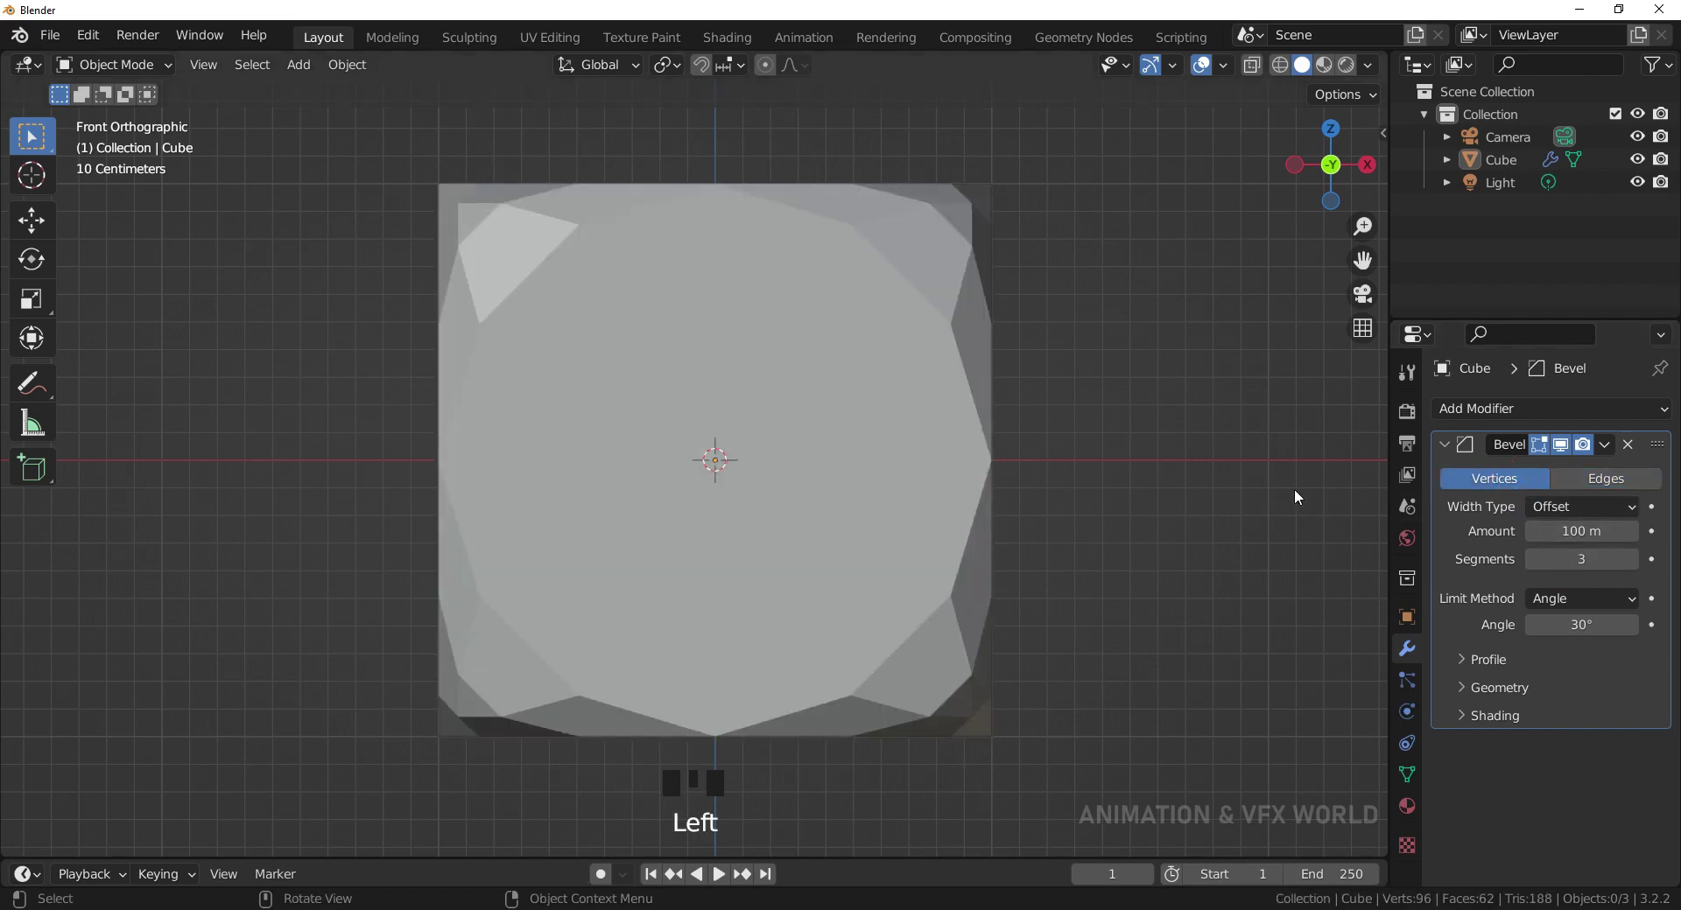
key(Tab)
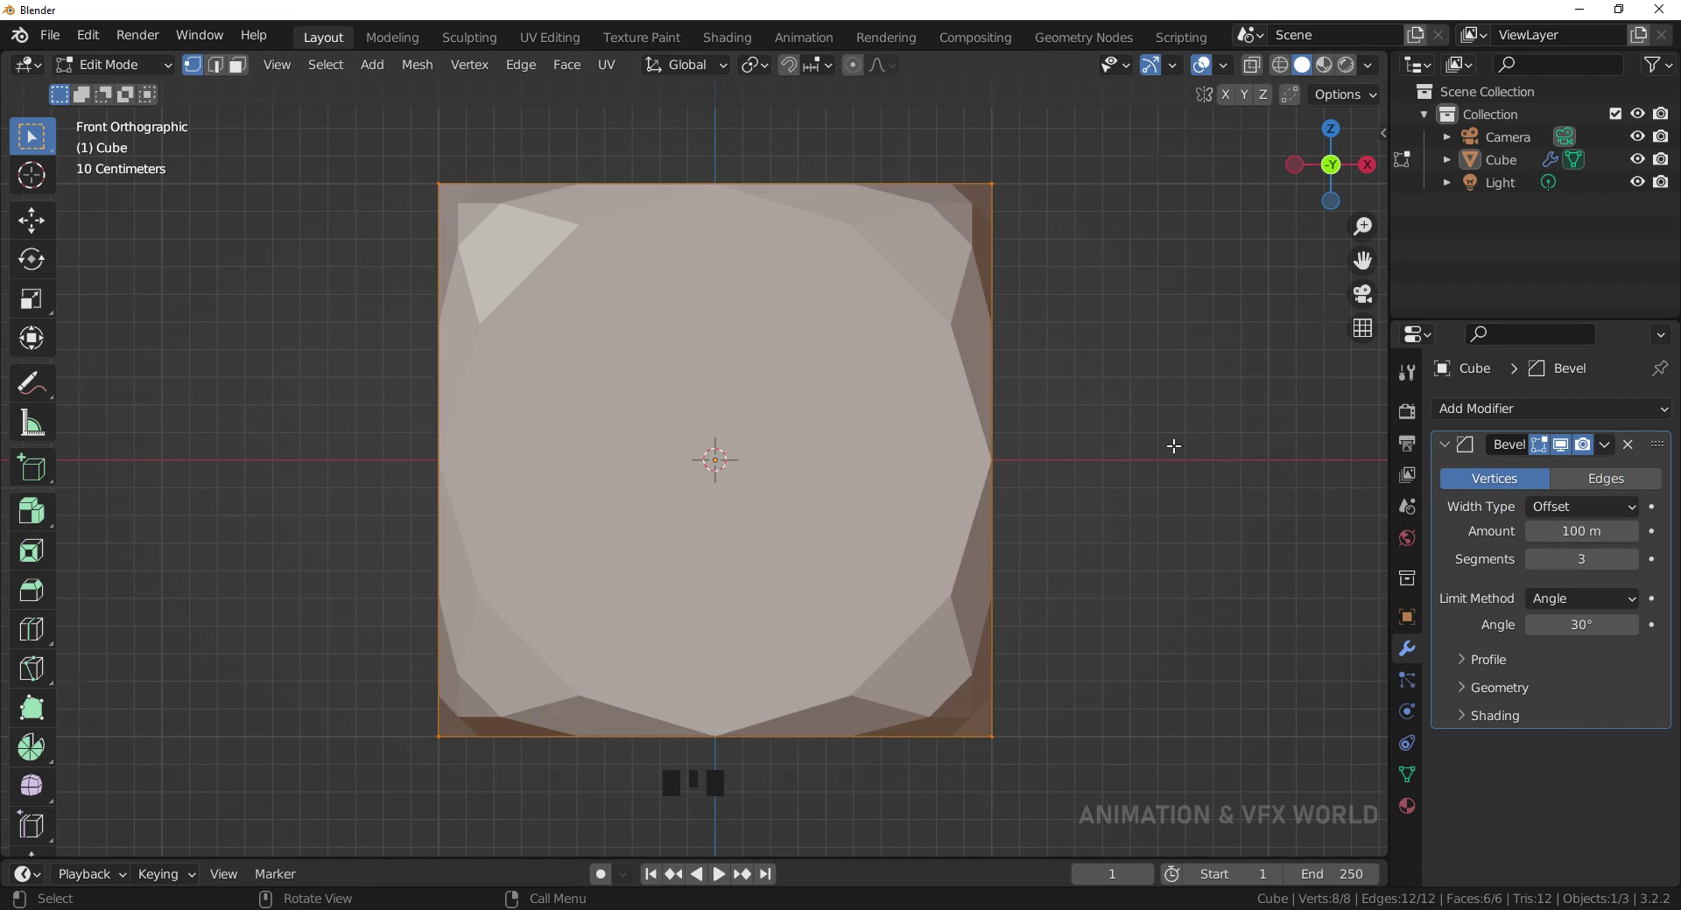
middle_drag(1173, 447, 1223, 550)
scroll(1223, 551, down, 3)
drag(1575, 559, 1566, 558)
middle_drag(1006, 543, 1138, 377)
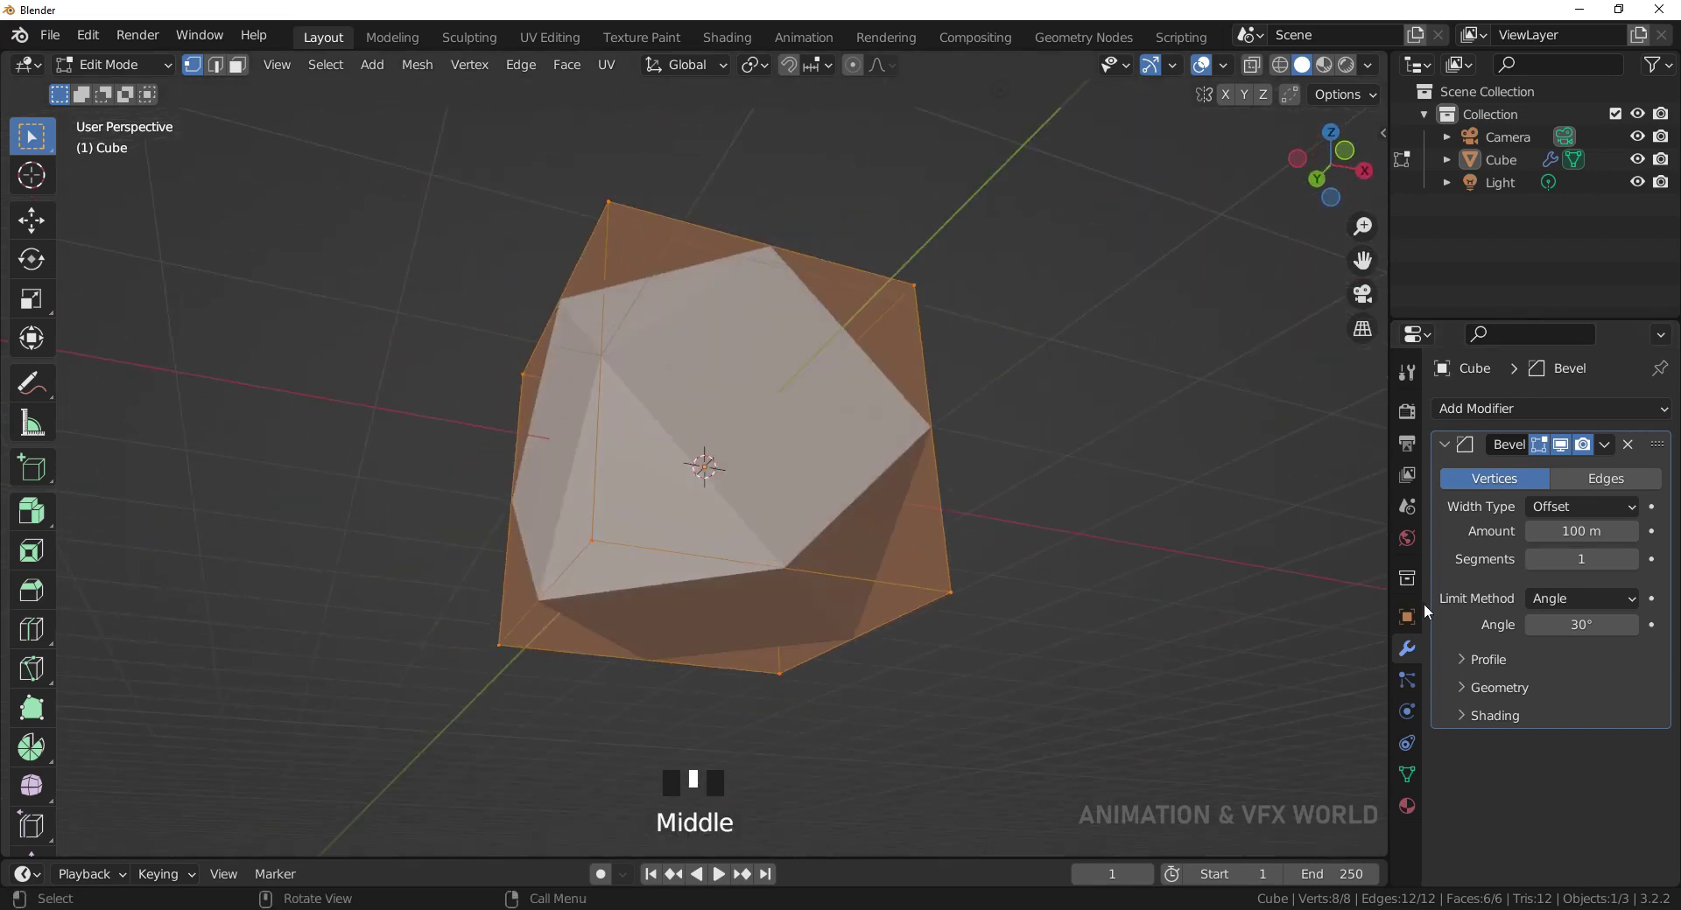
click(1600, 549)
key(KP_1)
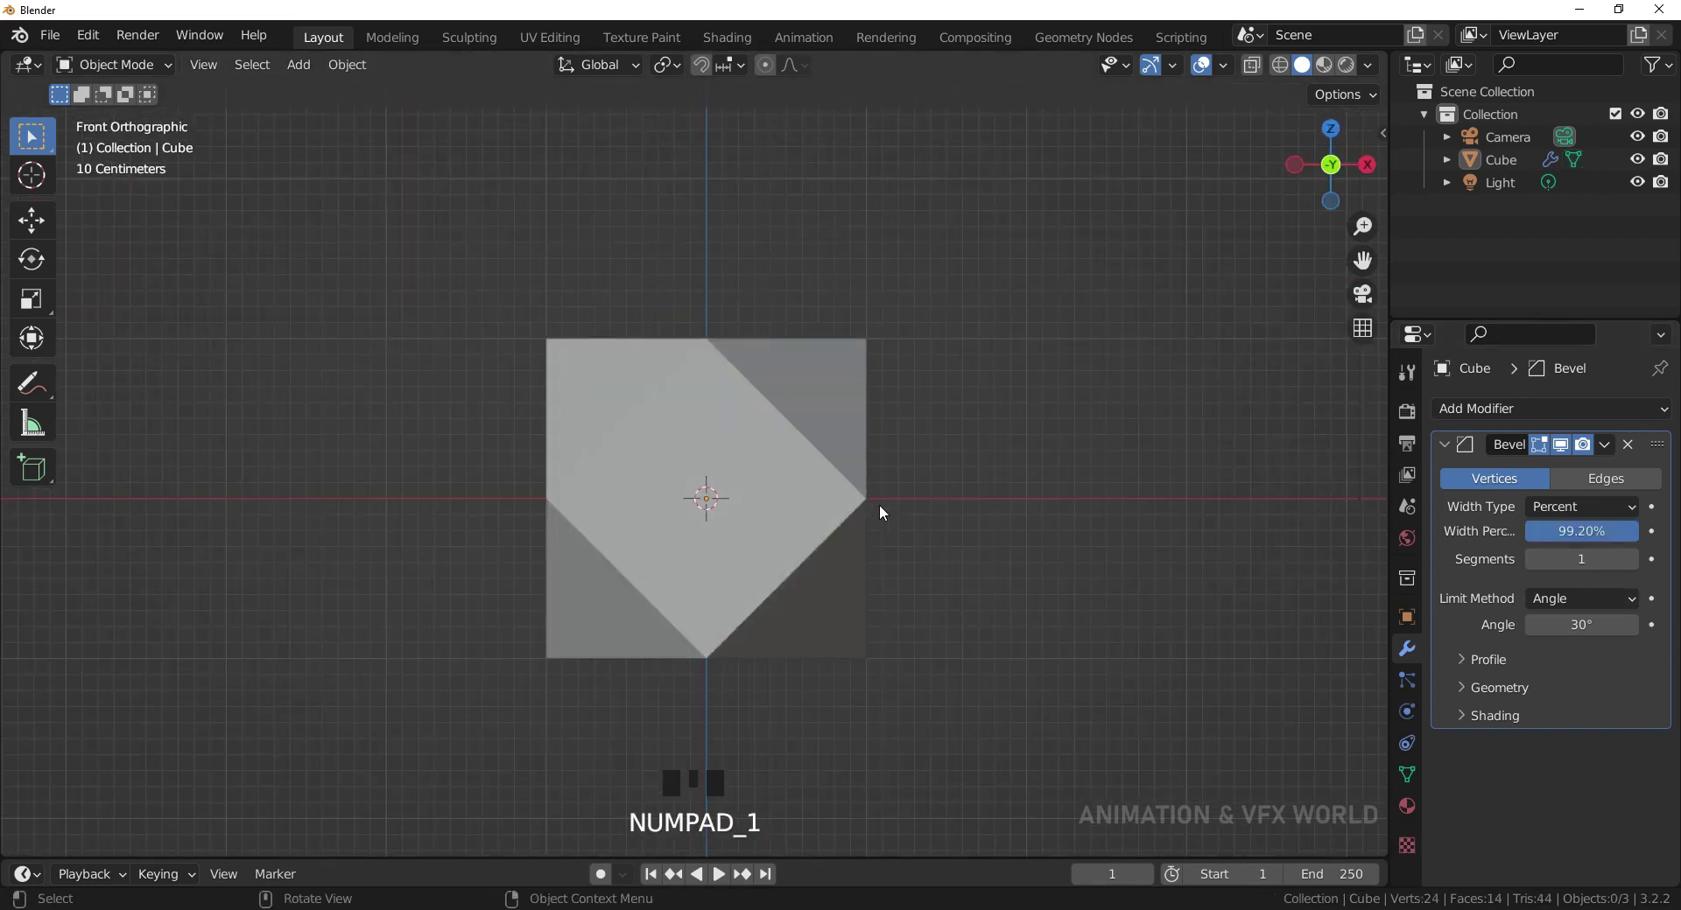
- Delete all objects in the scene and add a new mesh cube
key(a)
key(Delete)
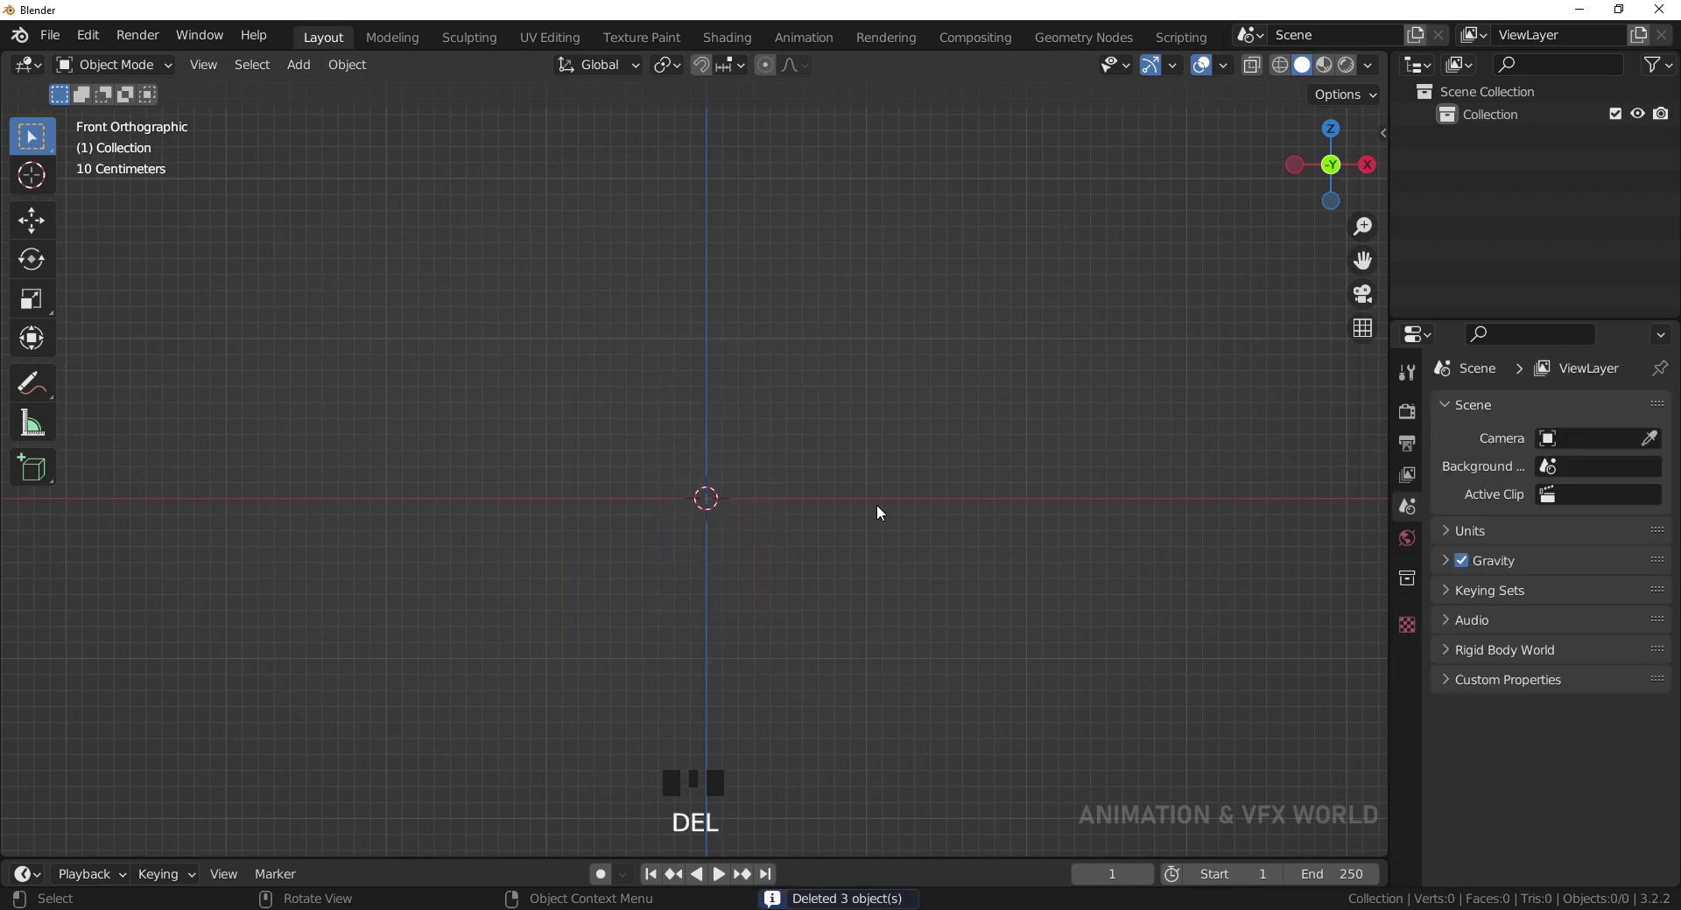
click(302, 65)
mouse_move(312, 92)
click(564, 112)
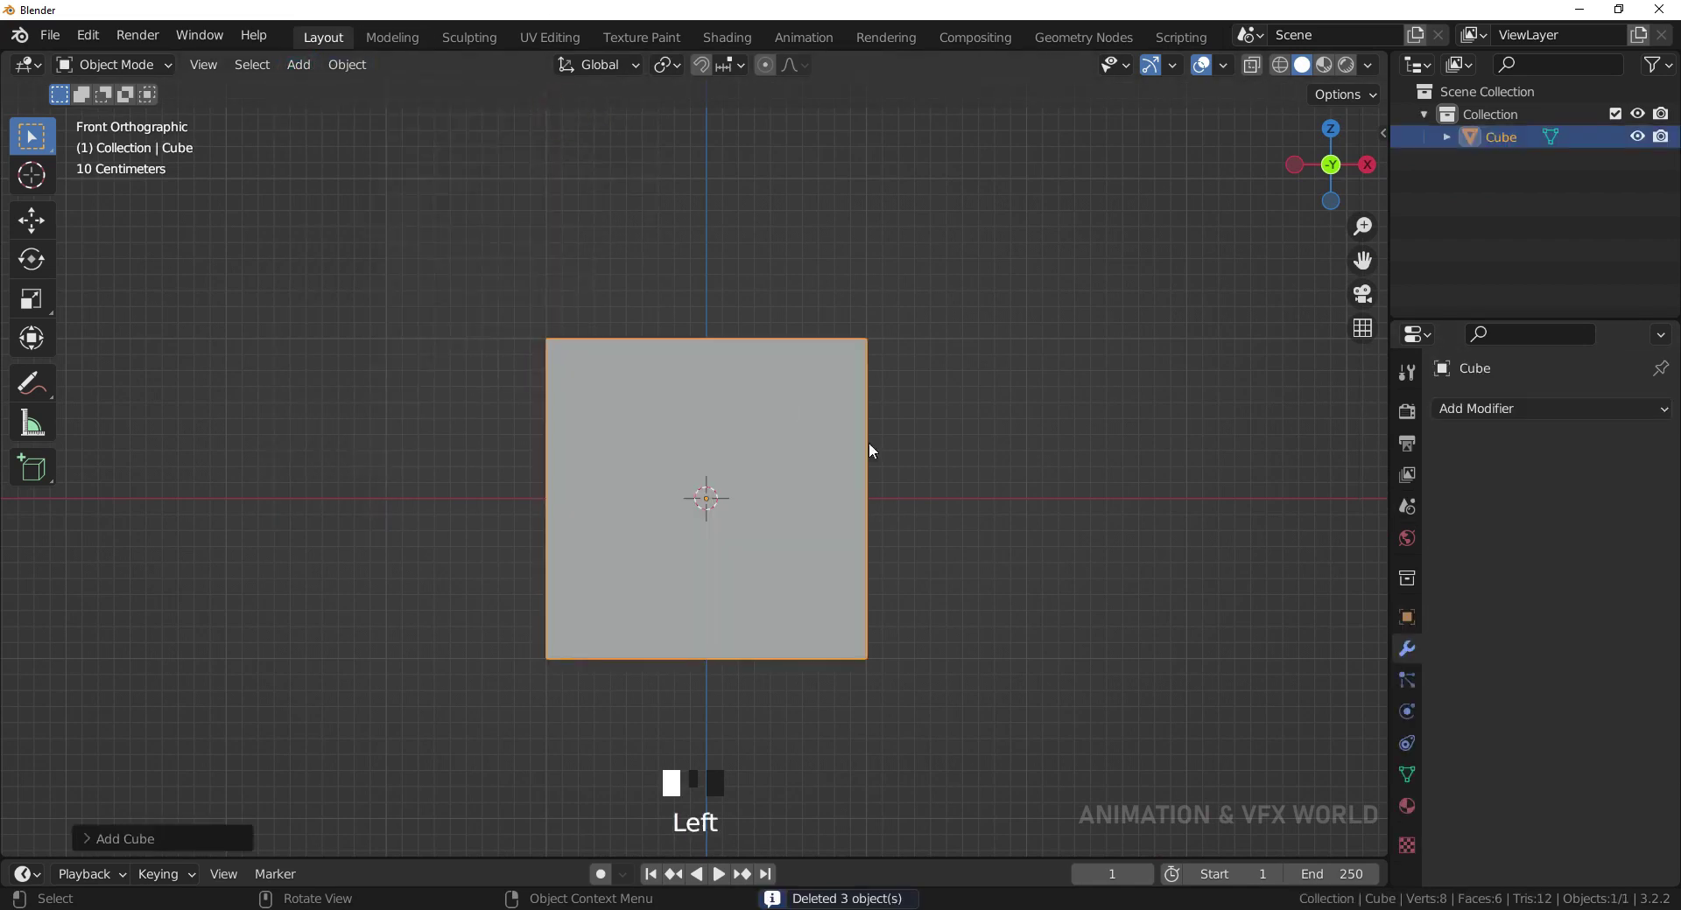
- Enter Edit Mode on the new cube, switch to face selection, and select only the top face
scroll(1047, 529, up, 2)
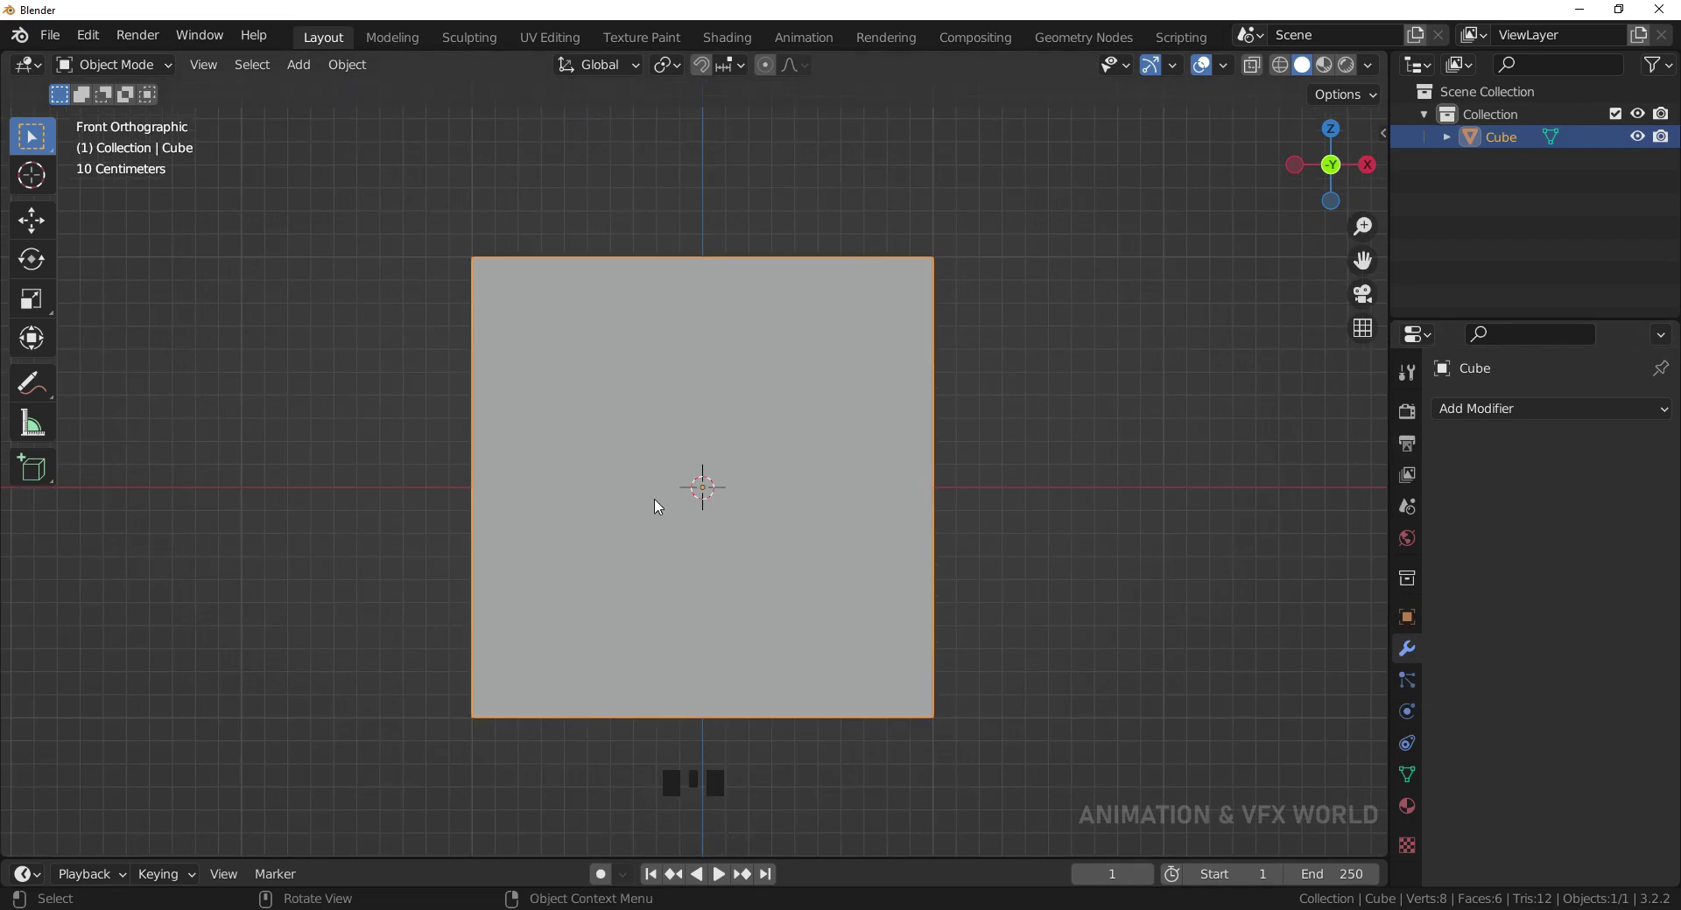
middle_drag(657, 506, 660, 510)
key(KP_1)
key(Tab)
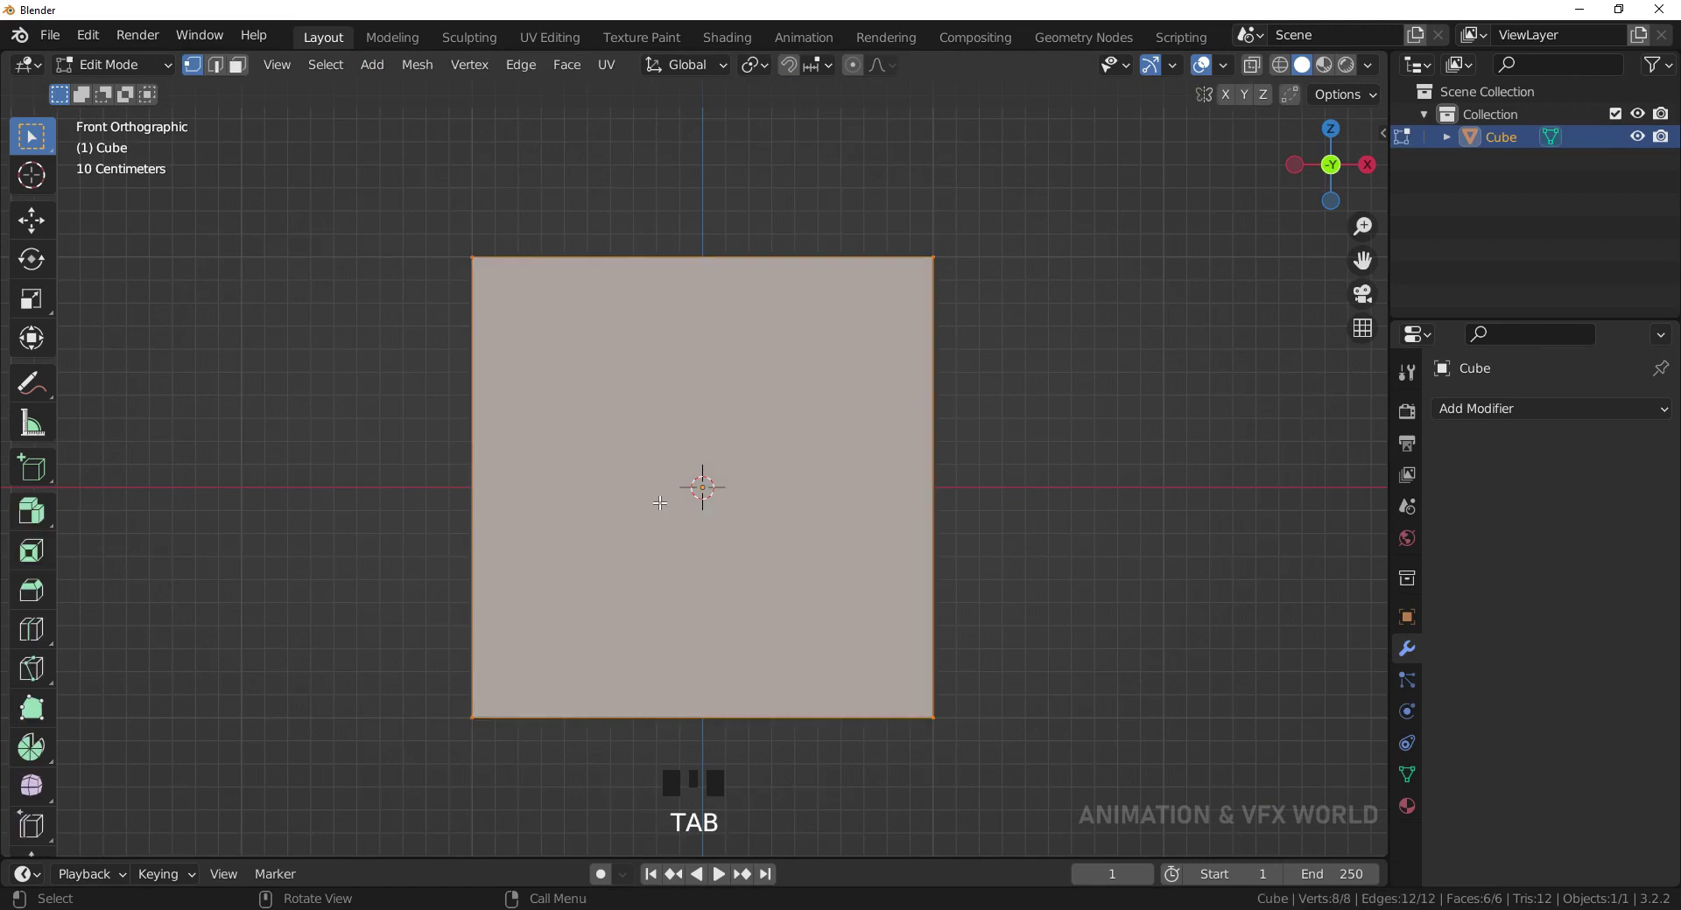
shift+middle_drag(677, 452, 691, 458)
scroll(667, 449, down, 1)
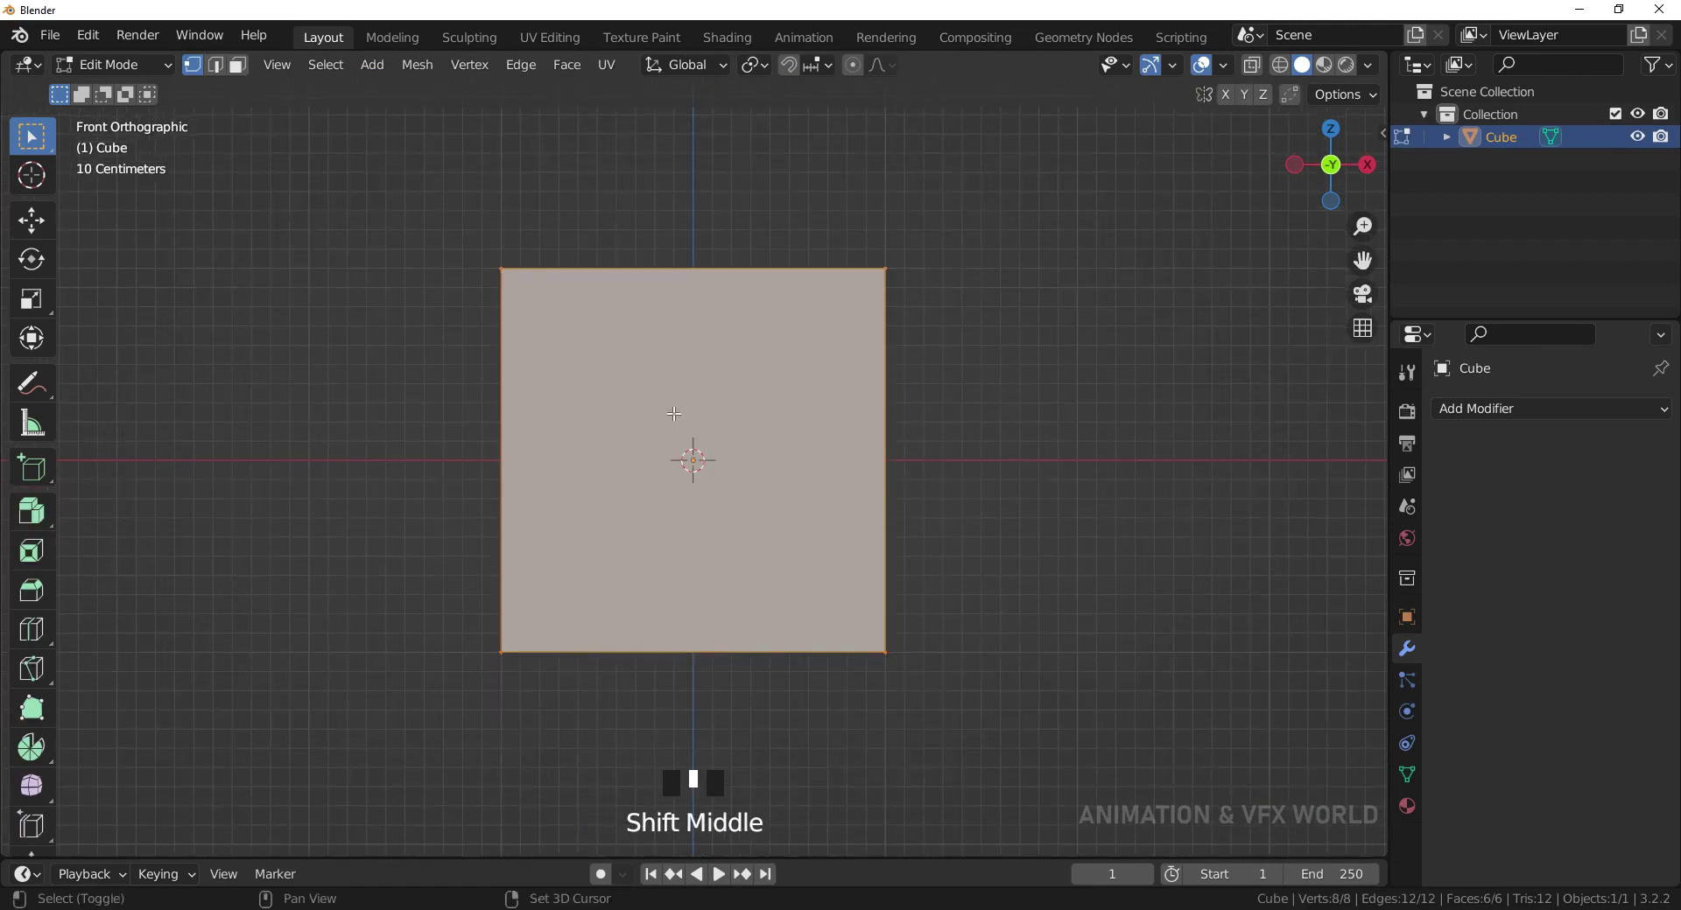
click(239, 65)
middle_drag(961, 340, 781, 396)
click(781, 395)
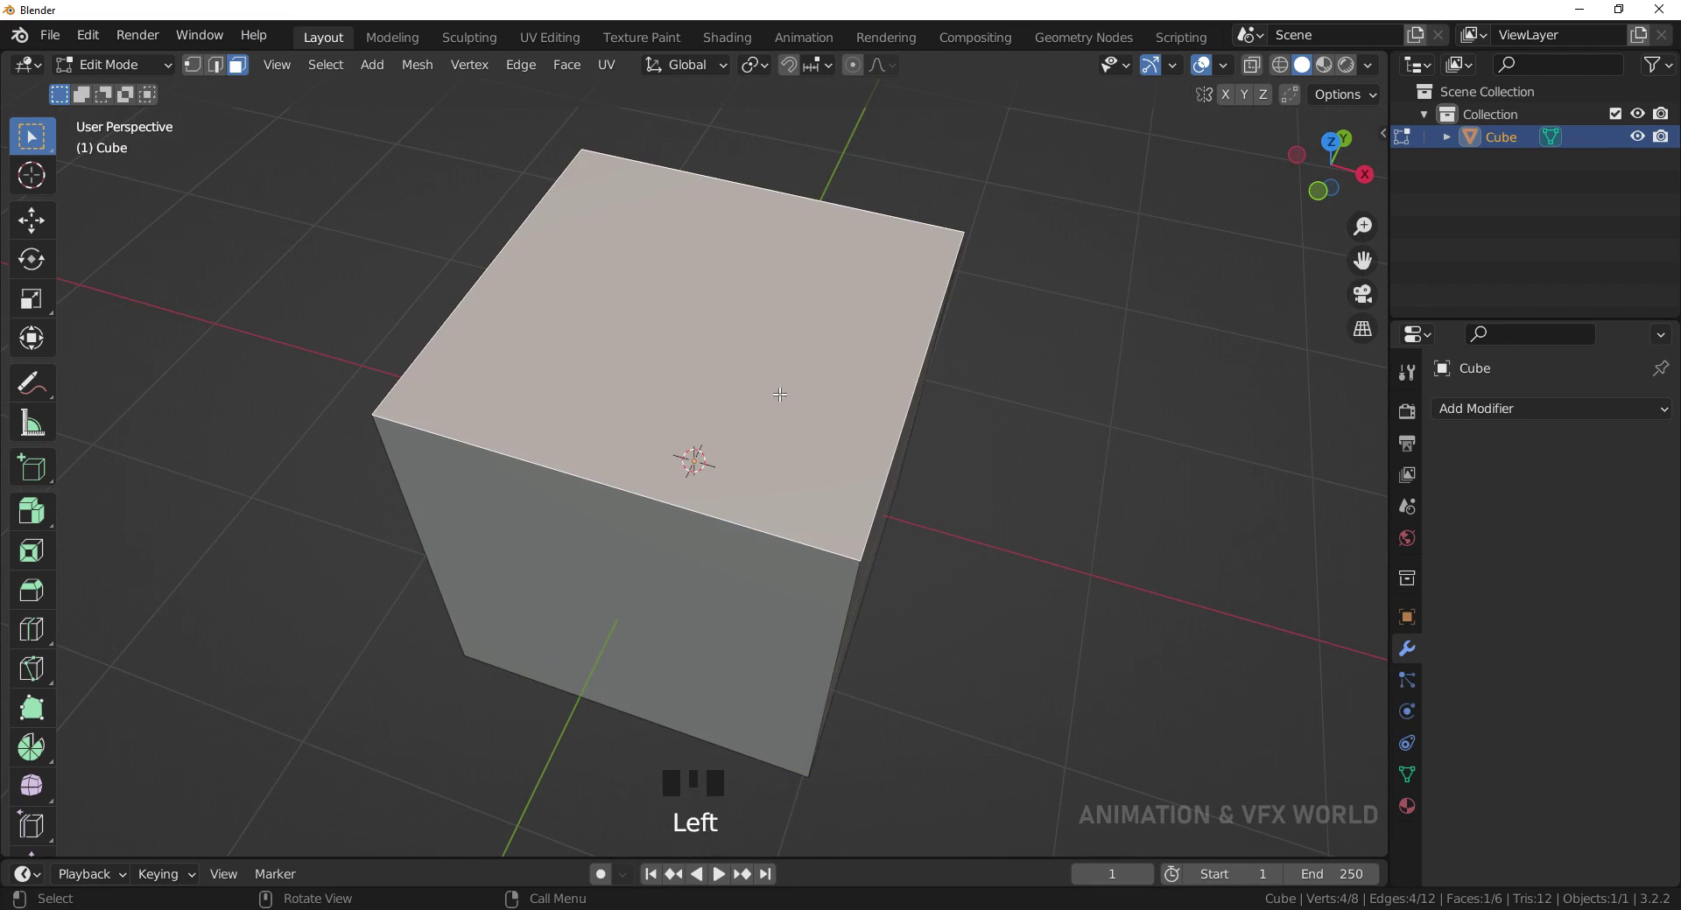
- Bevel the selected top face by about 0.689 m in front view
key(KP_1)
key(ctrl+b)
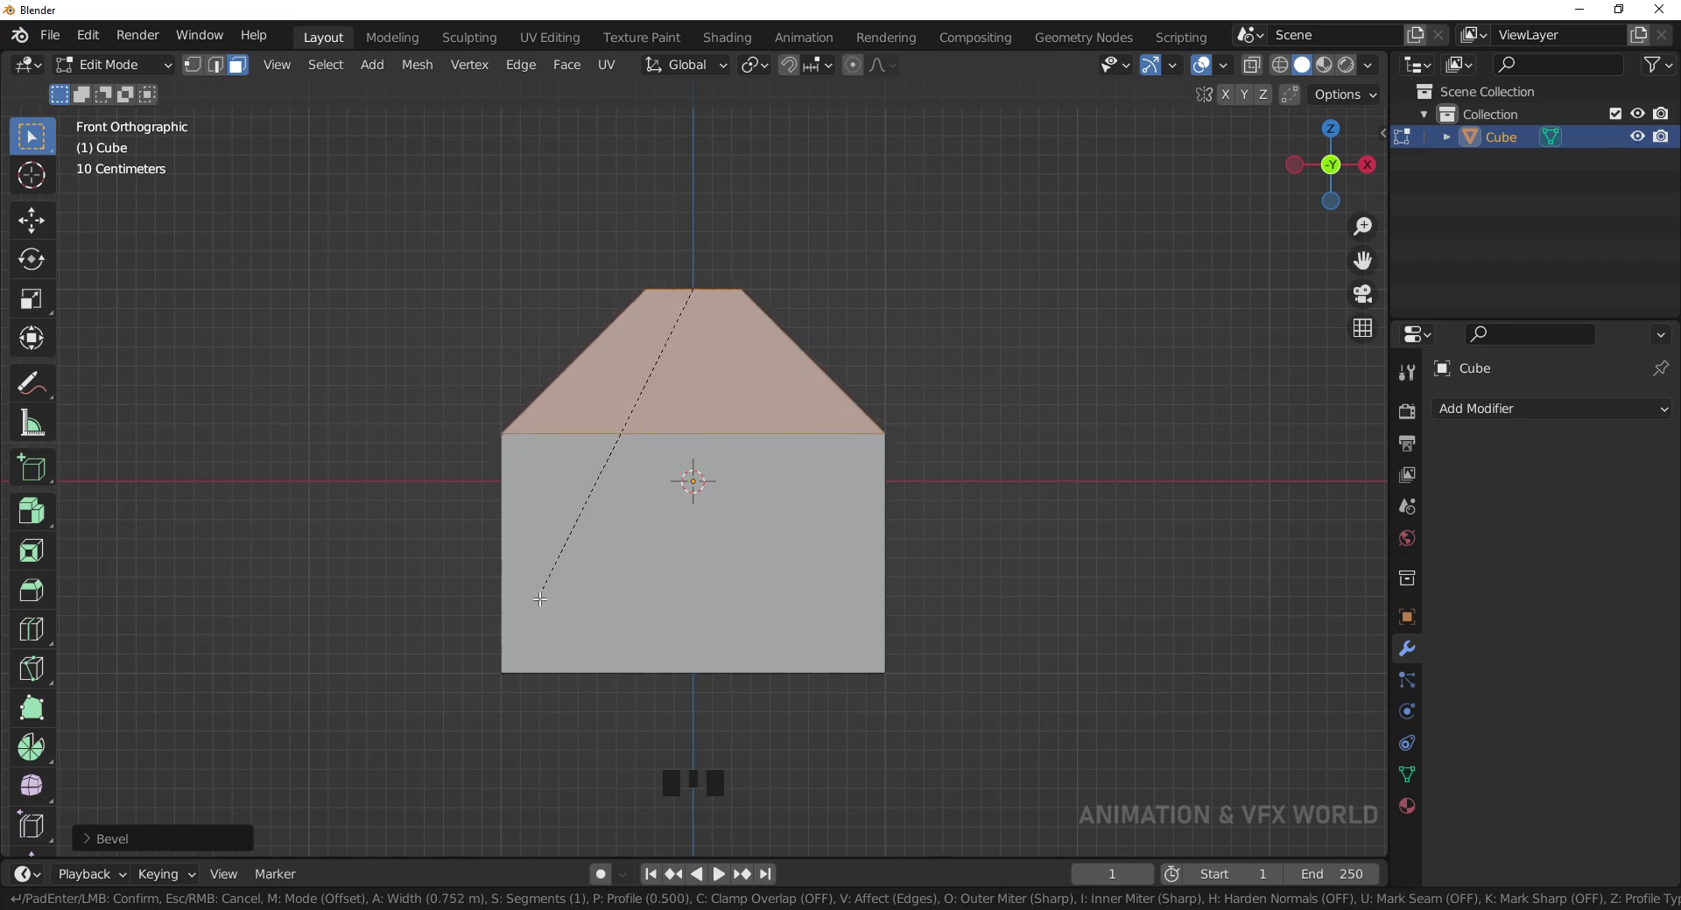
click(555, 589)
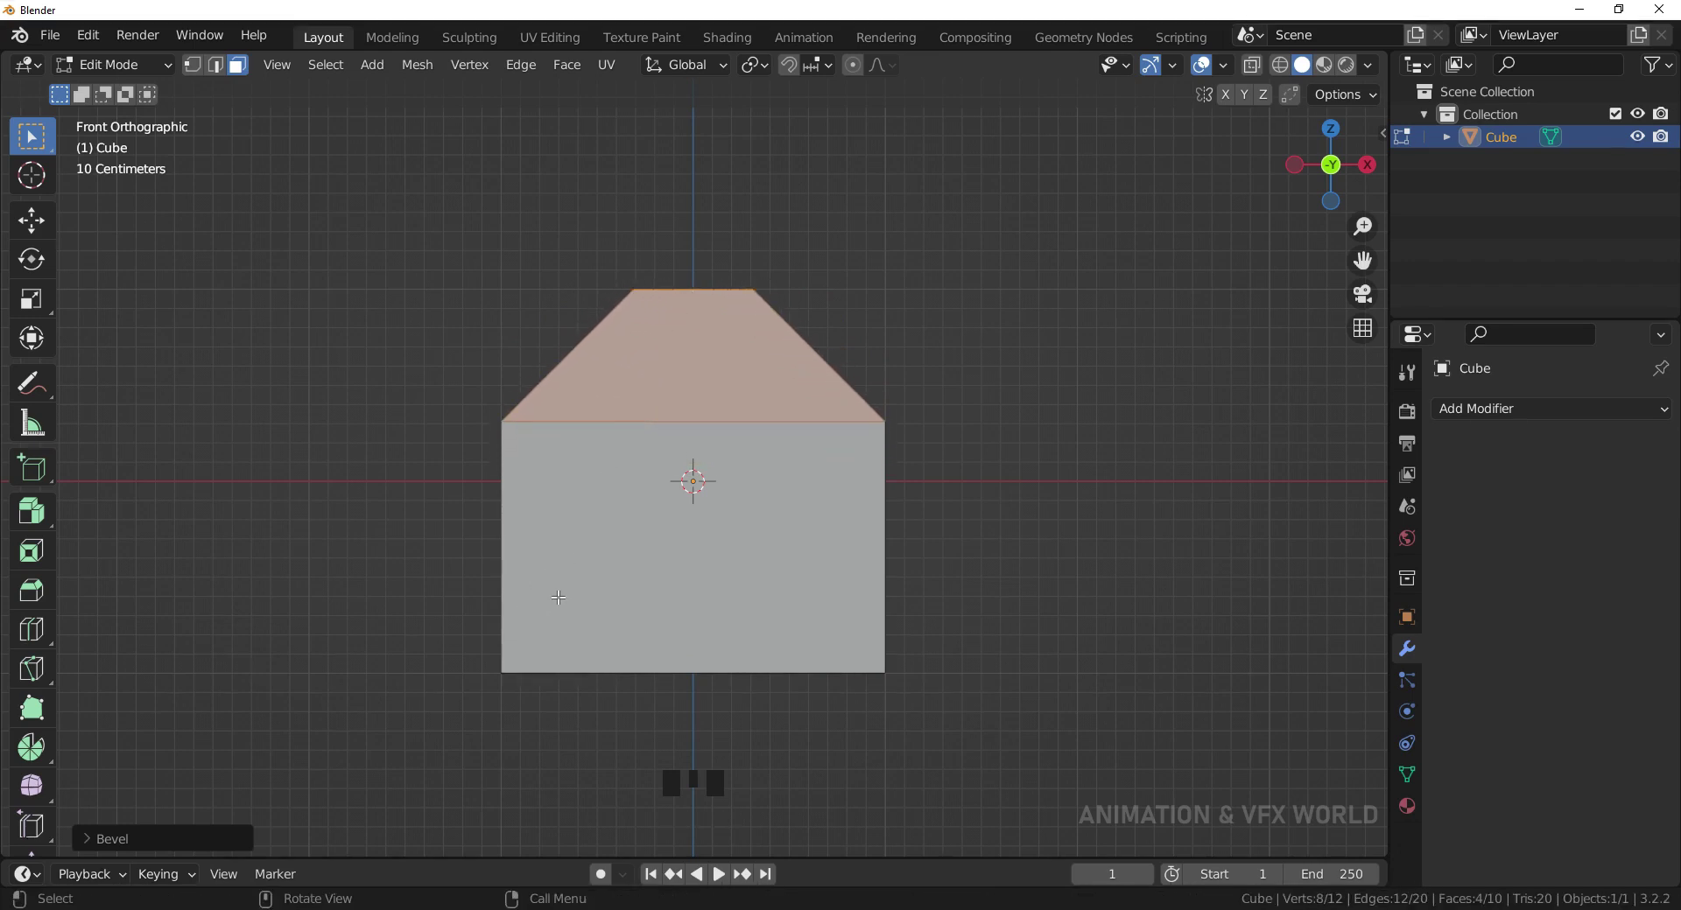
- Open the bevel operation's settings, keep the Offset width type, and set the segments to 6
click(87, 840)
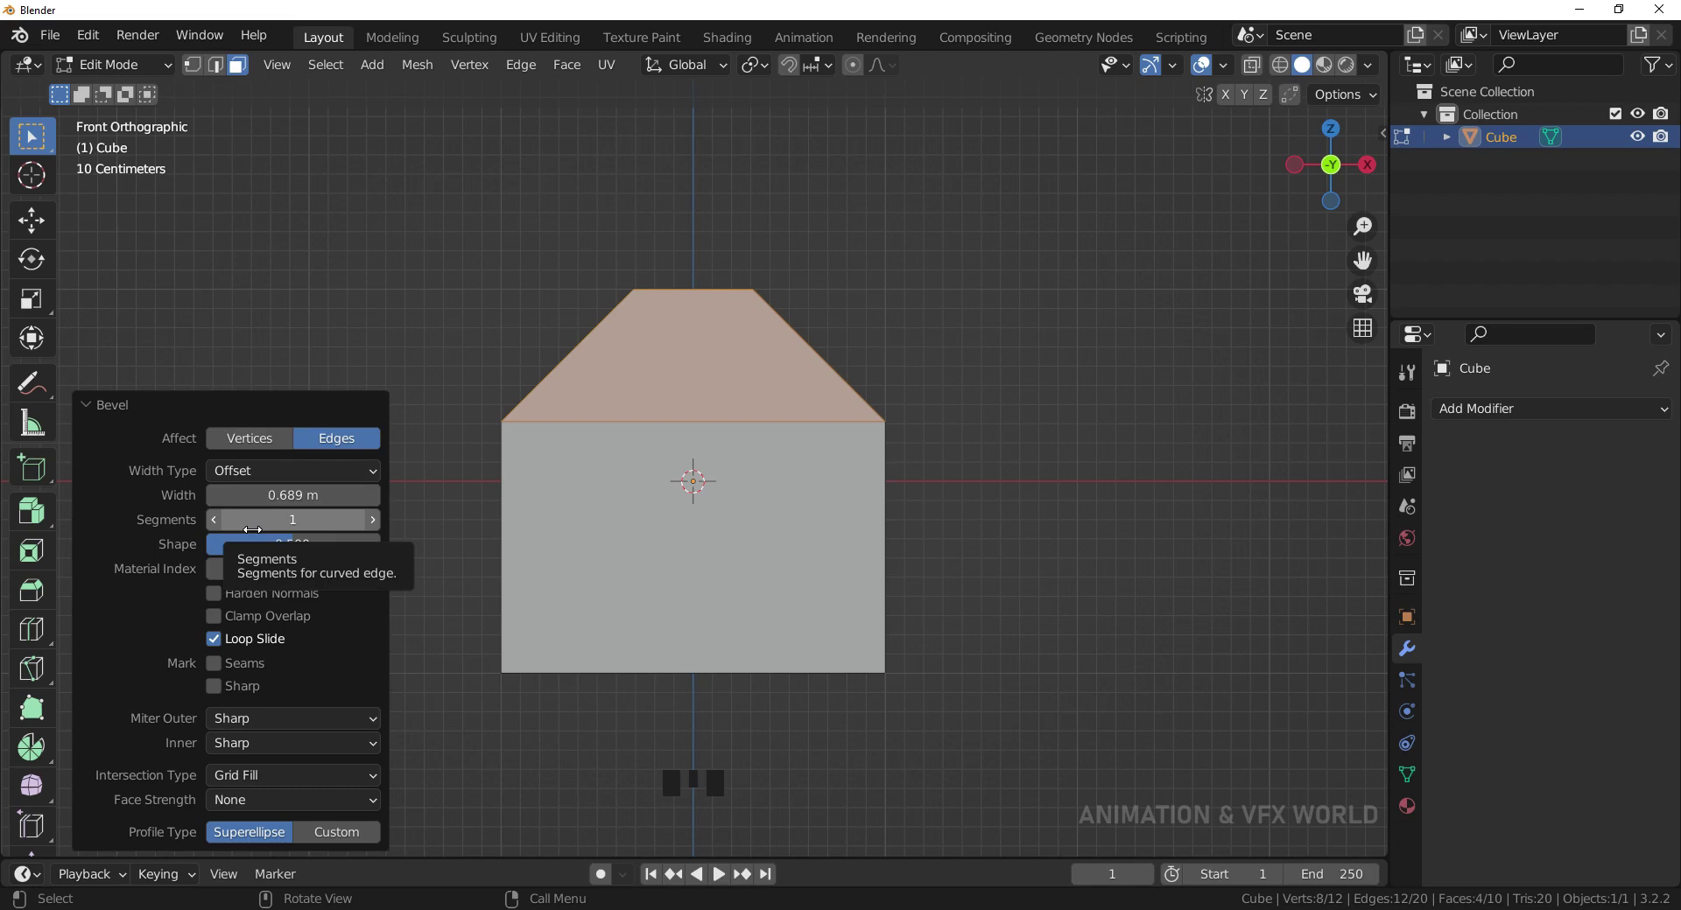
click(323, 477)
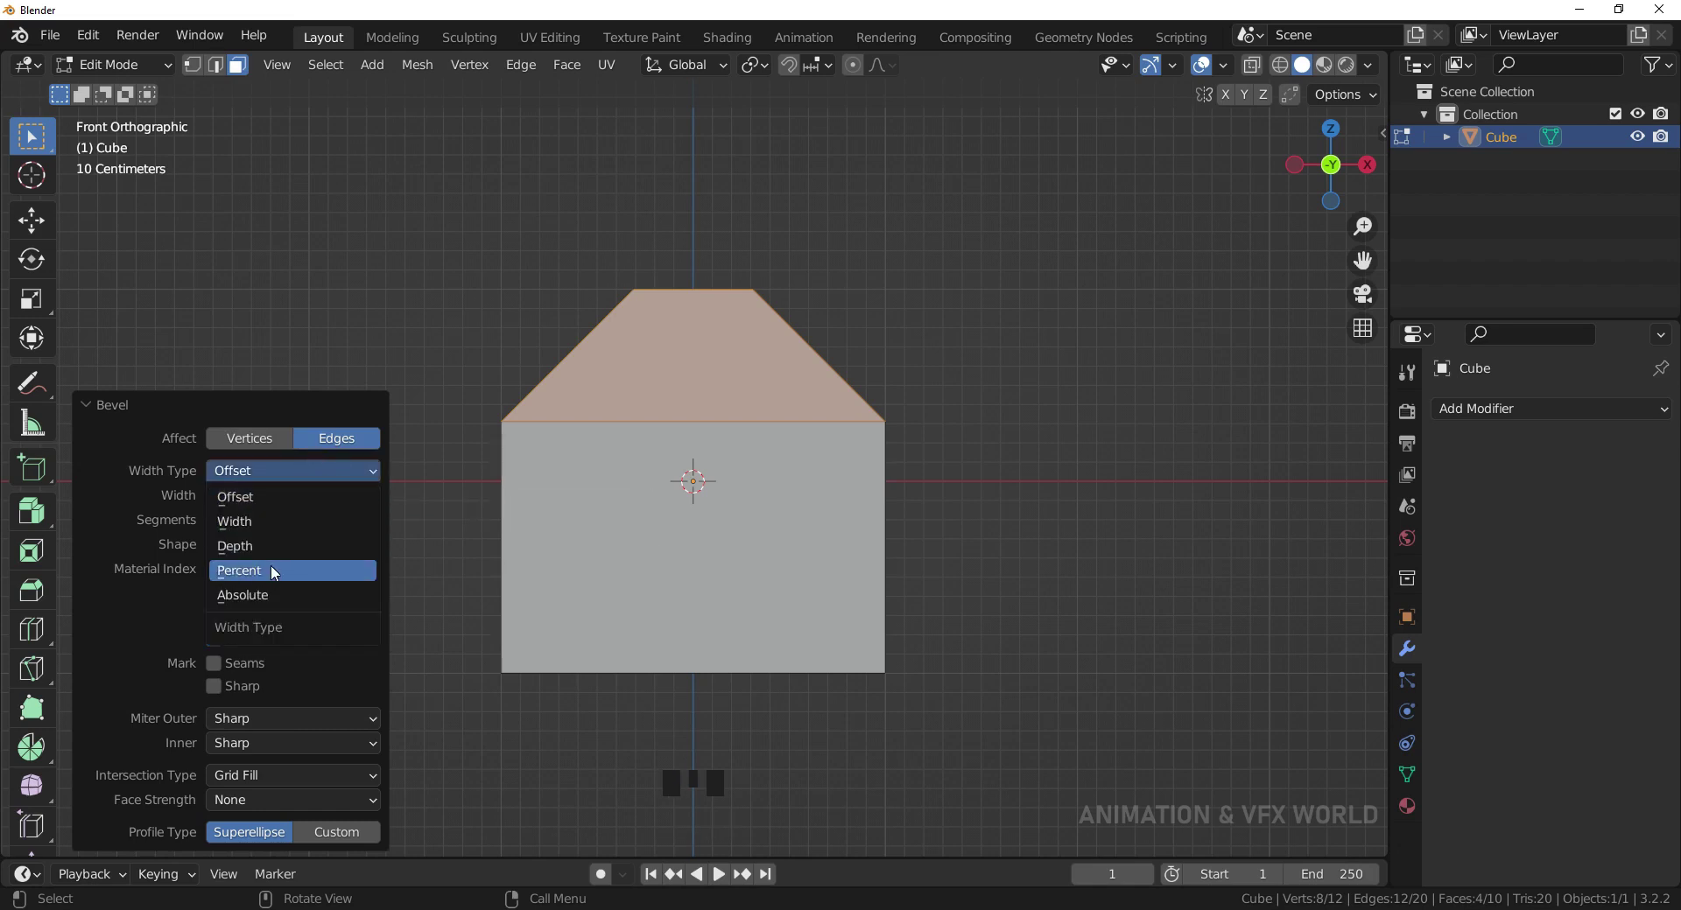
click(280, 495)
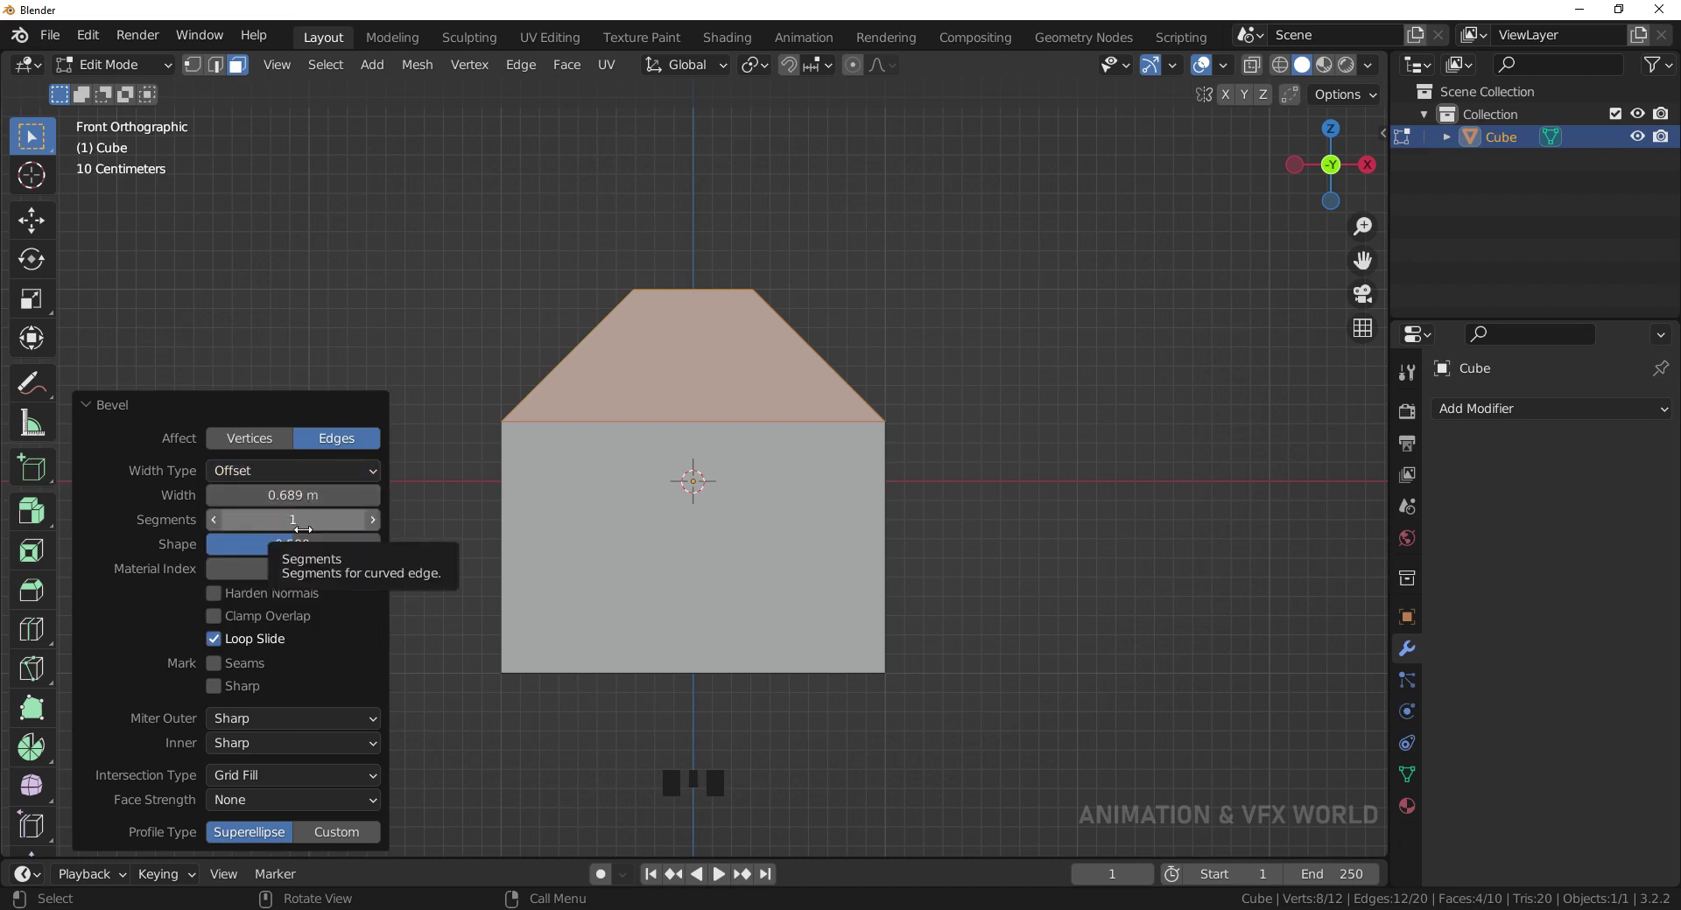
drag(303, 522, 357, 521)
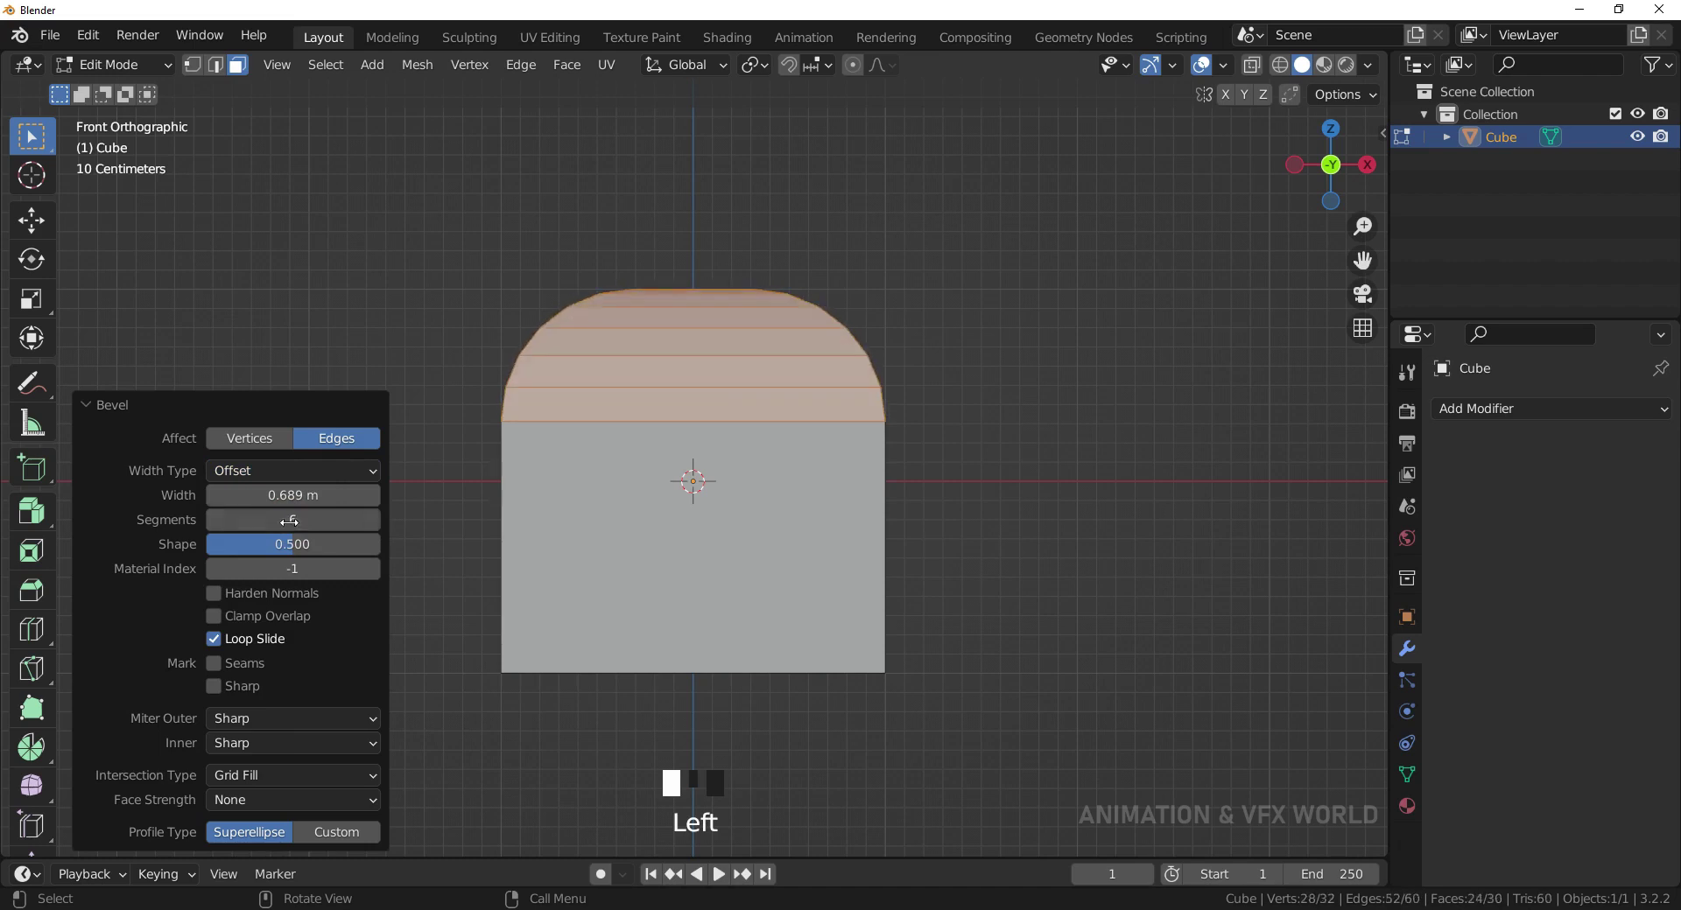
- Try the Width and Depth width types on the bevel, and view the Depth result in perspective
drag(289, 472, 282, 497)
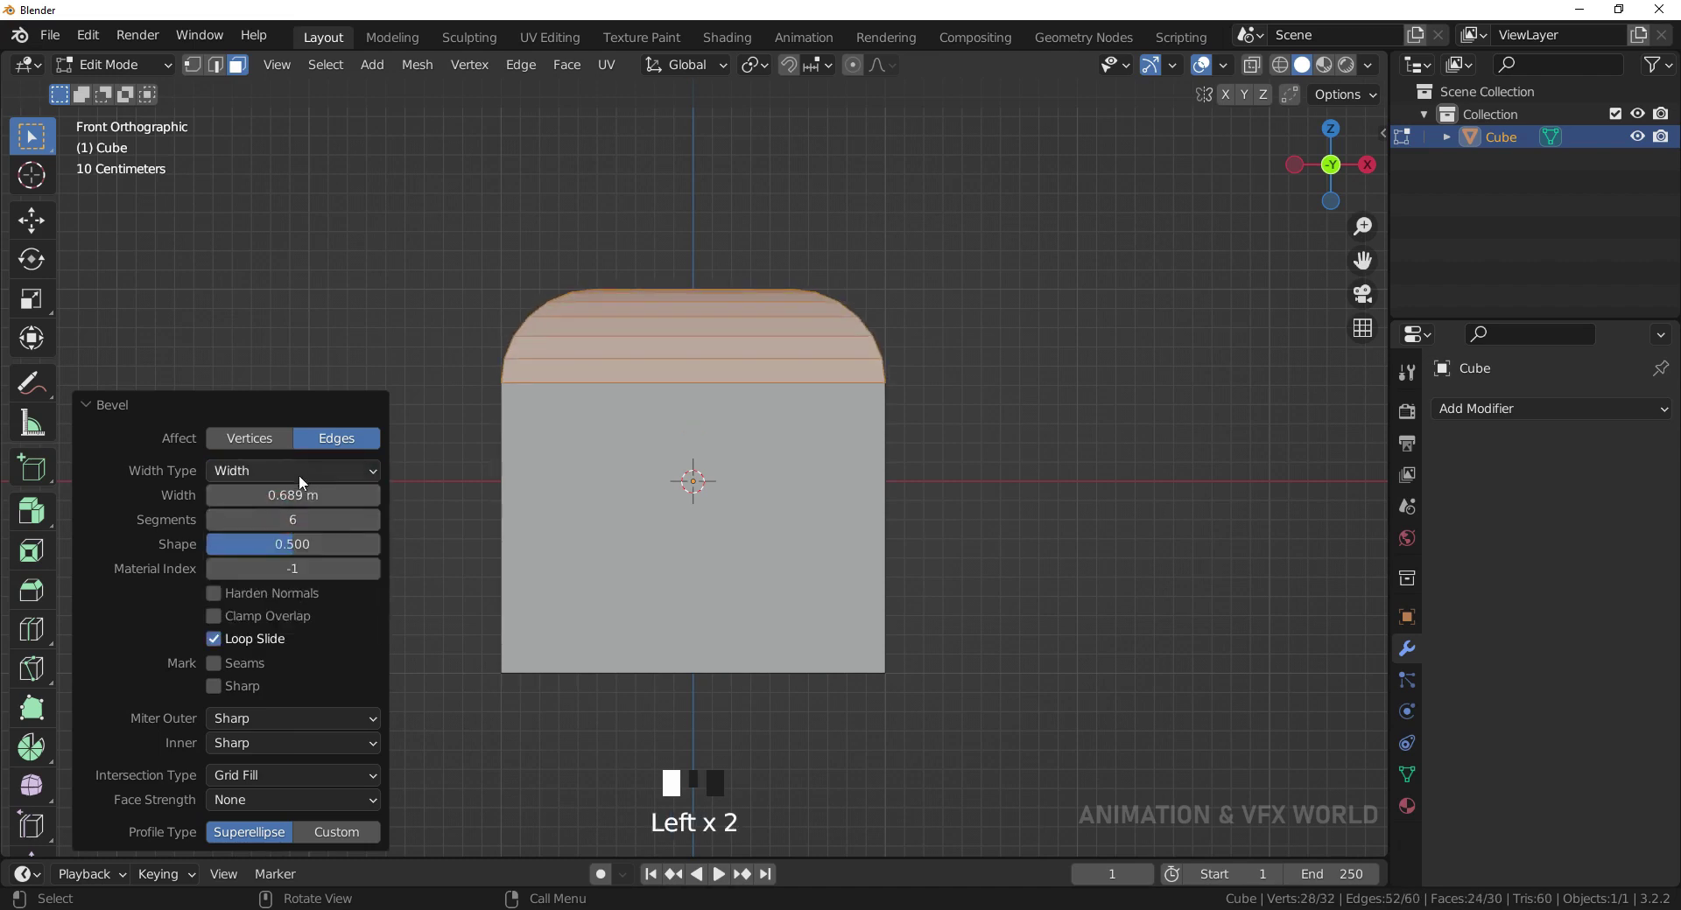
click(296, 471)
click(260, 545)
middle_drag(578, 368, 747, 450)
scroll(746, 450, down, 2)
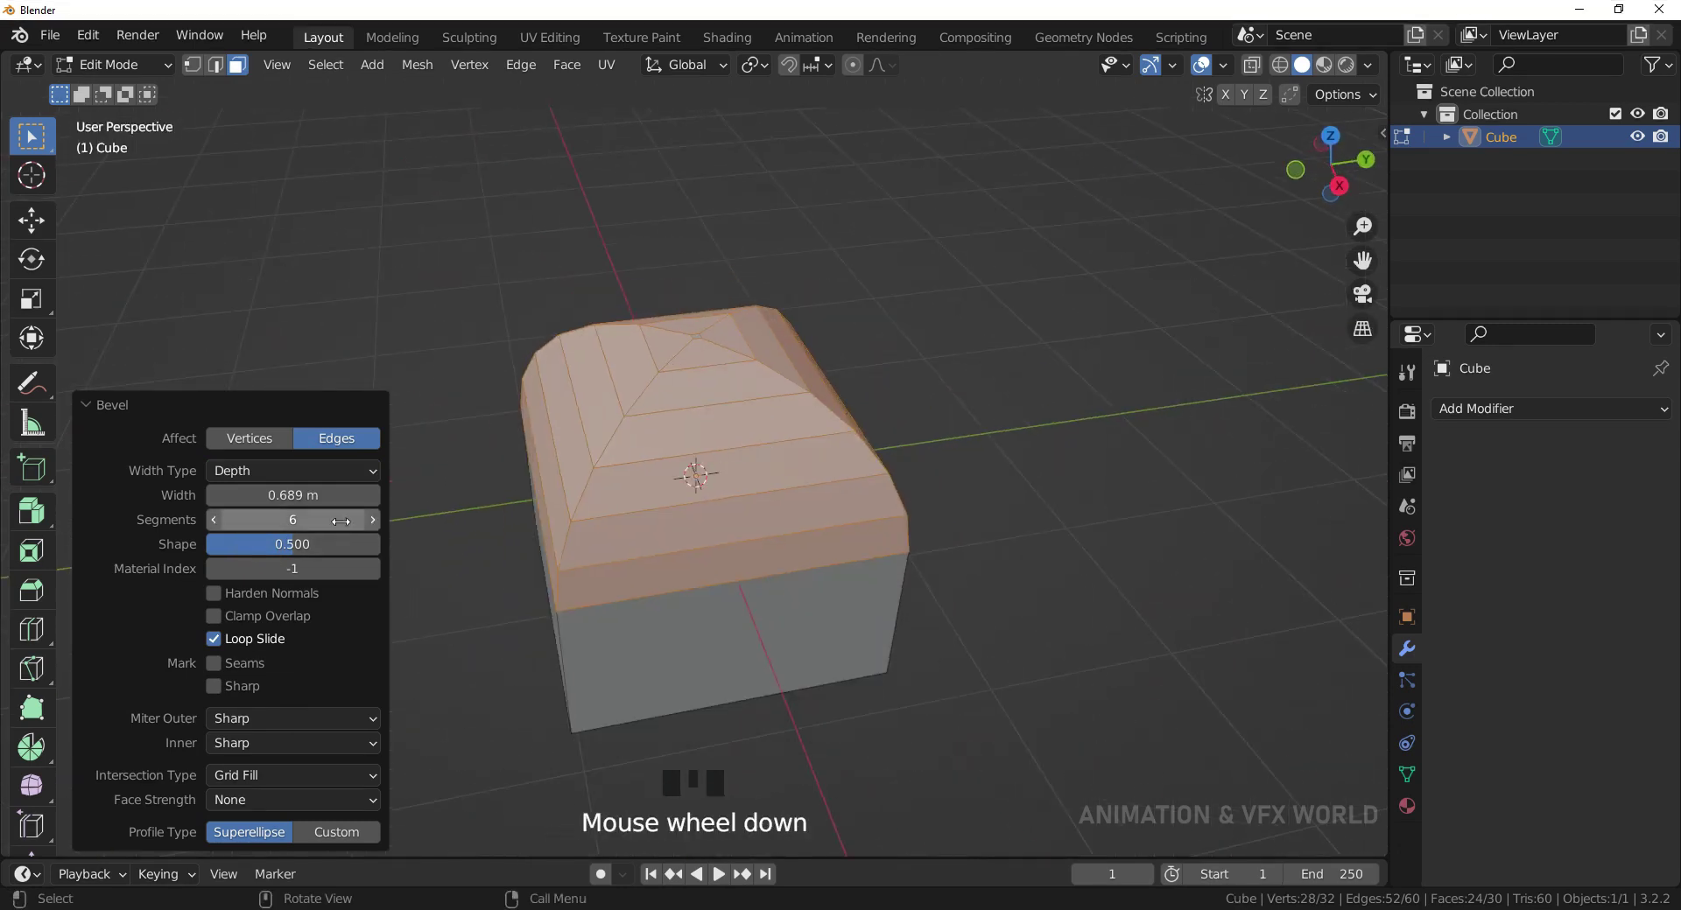
- Try the Depth bevel with 1 segment, and set the segments back to 6
drag(339, 519, 298, 519)
middle_drag(945, 454, 832, 411)
drag(375, 527, 420, 527)
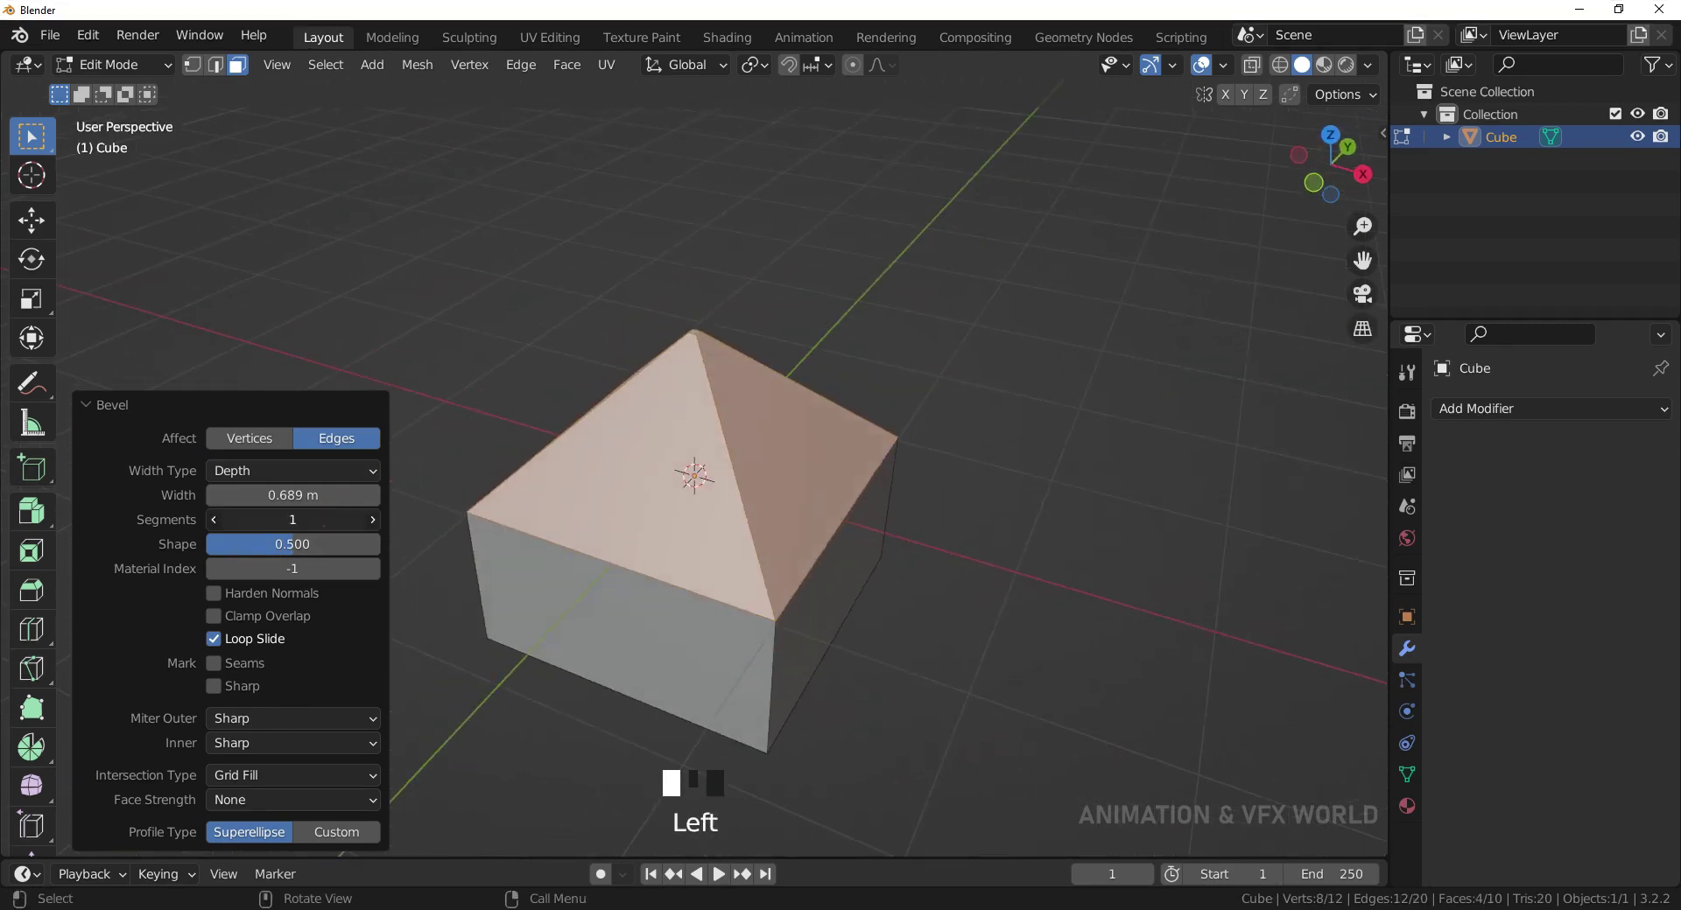
- Change the bevel width type to Percent, raise the segments to 19, and set the width to 33.5%
click(324, 473)
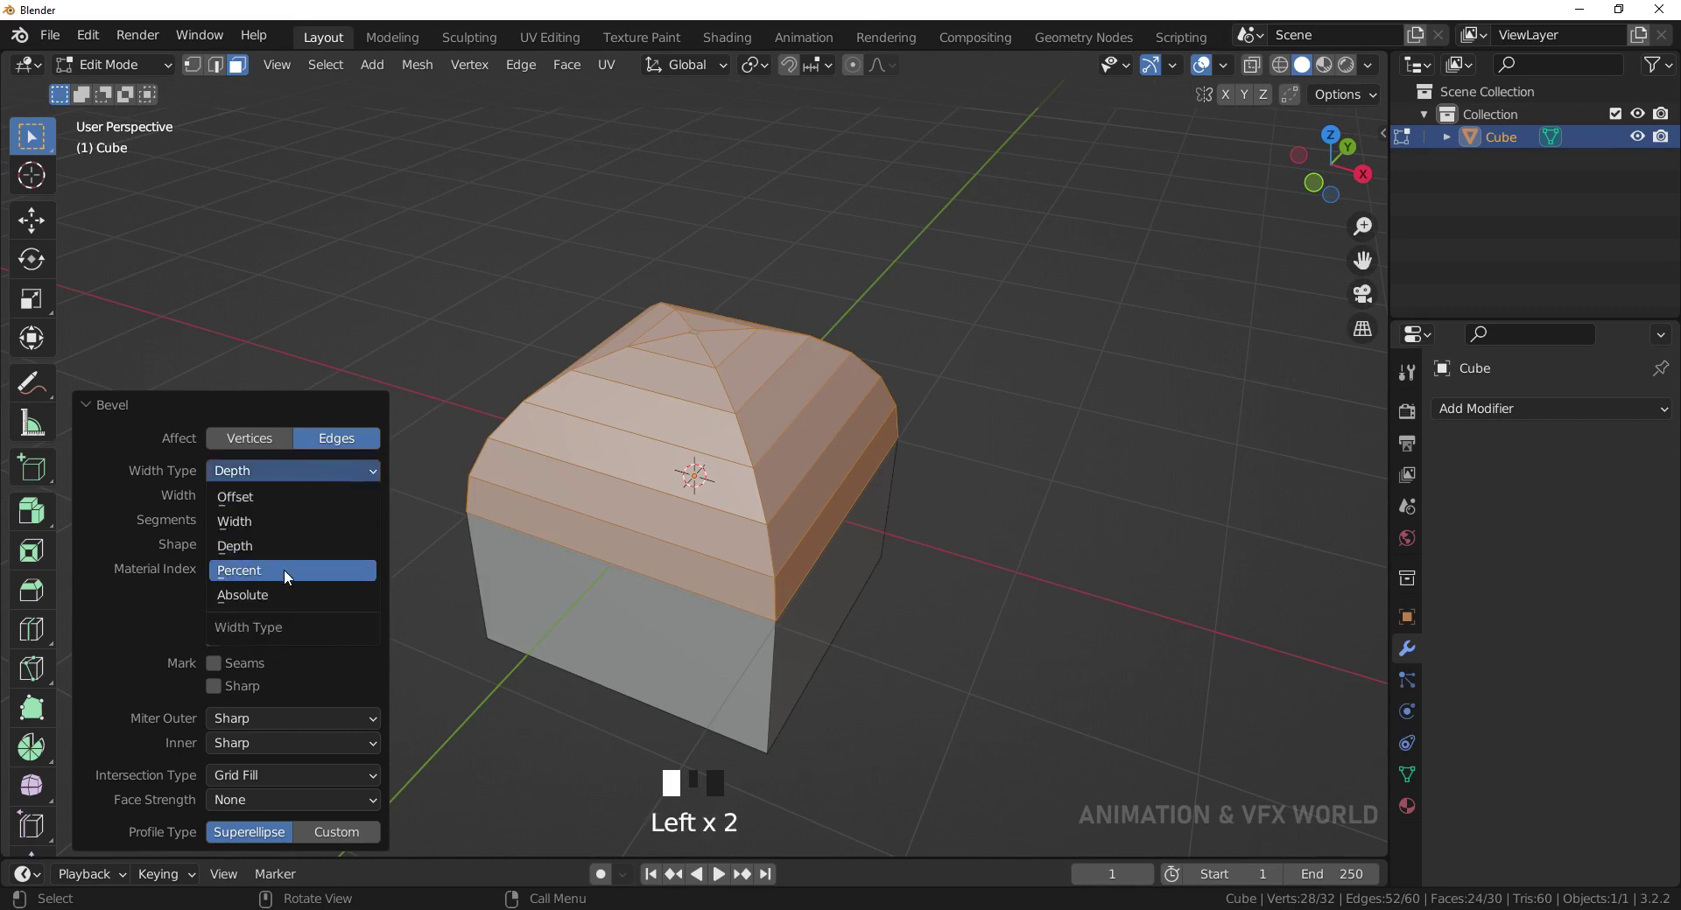
click(284, 569)
click(333, 520)
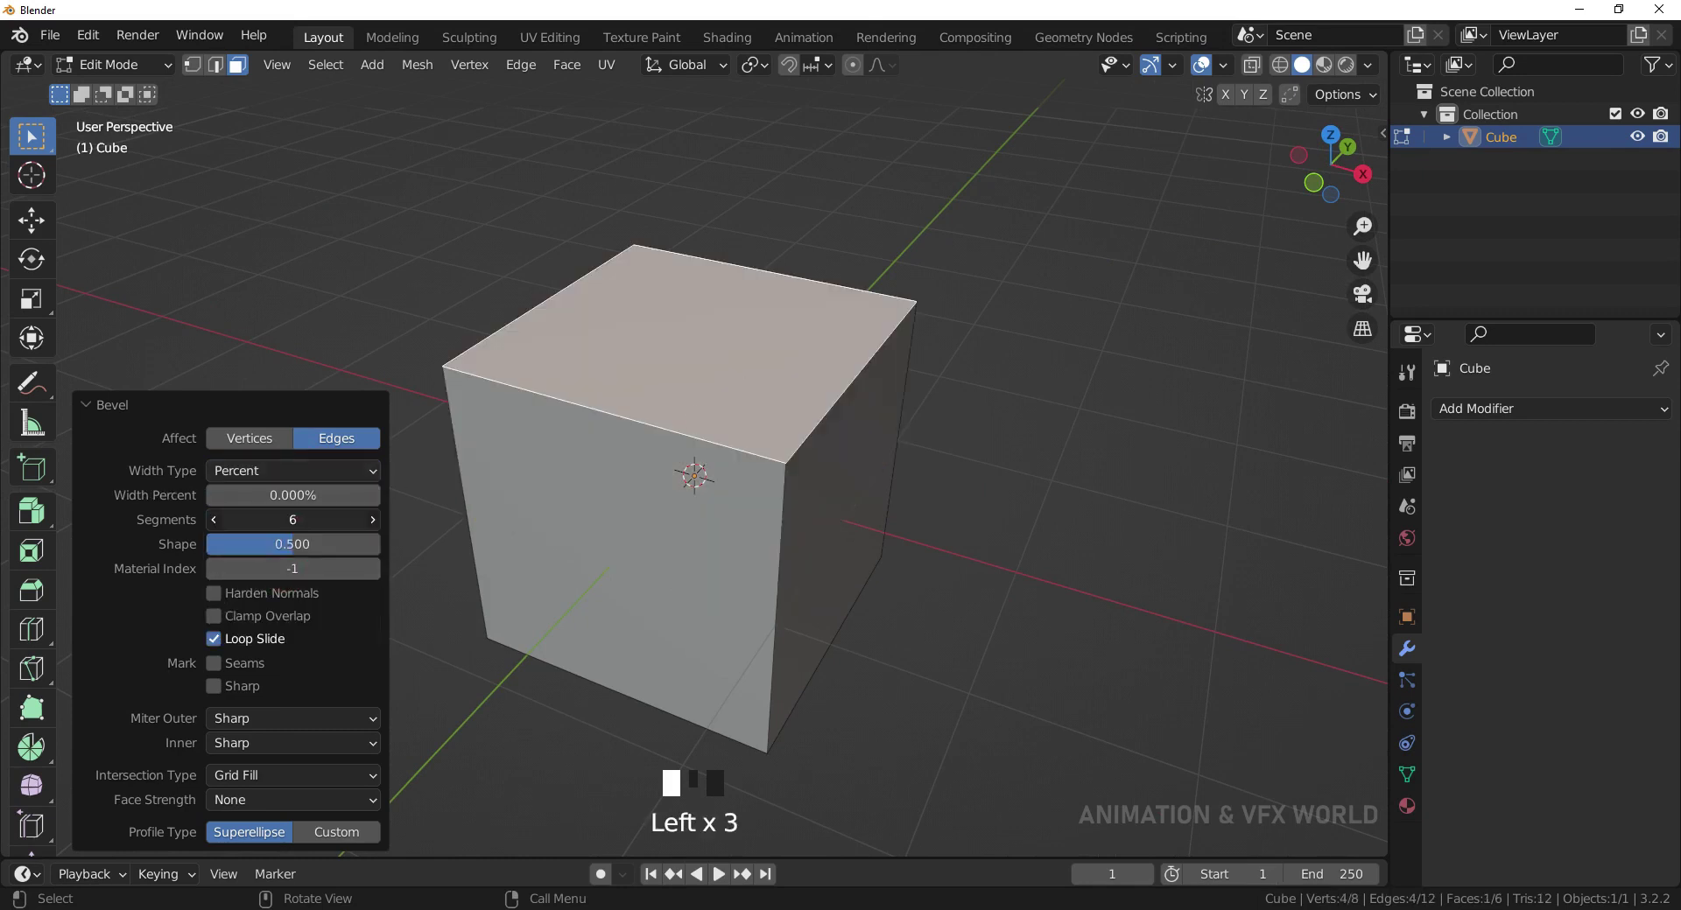
drag(333, 520, 267, 492)
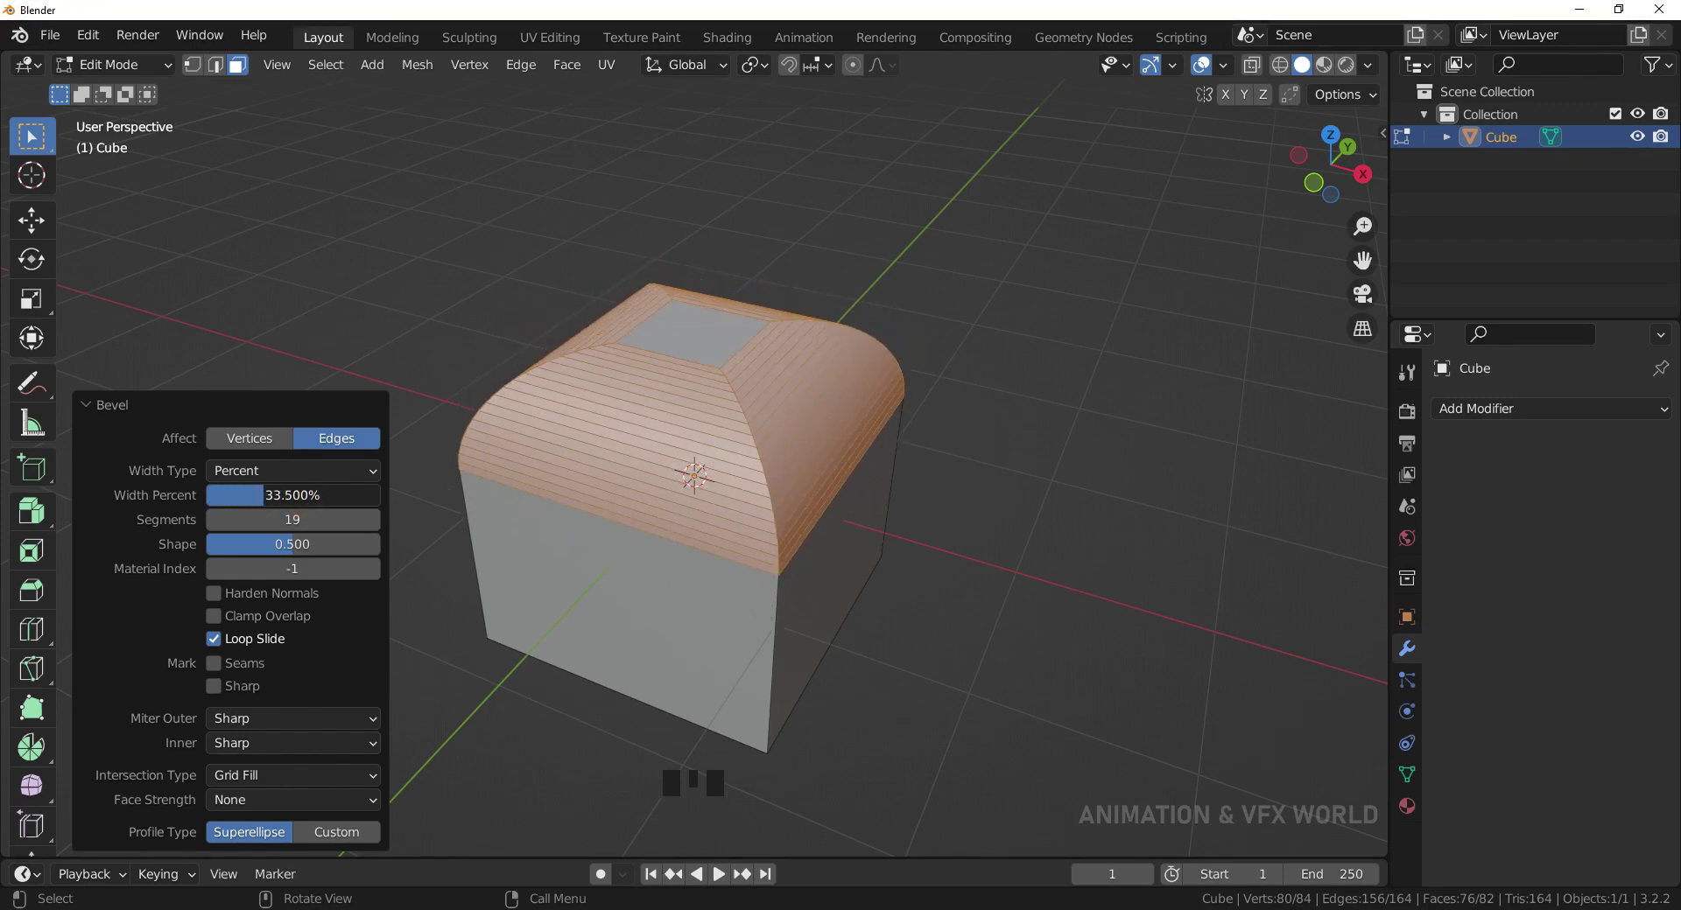
- Change the bevel width type to Absolute and inspect the rounded top in perspective
click(264, 473)
click(262, 595)
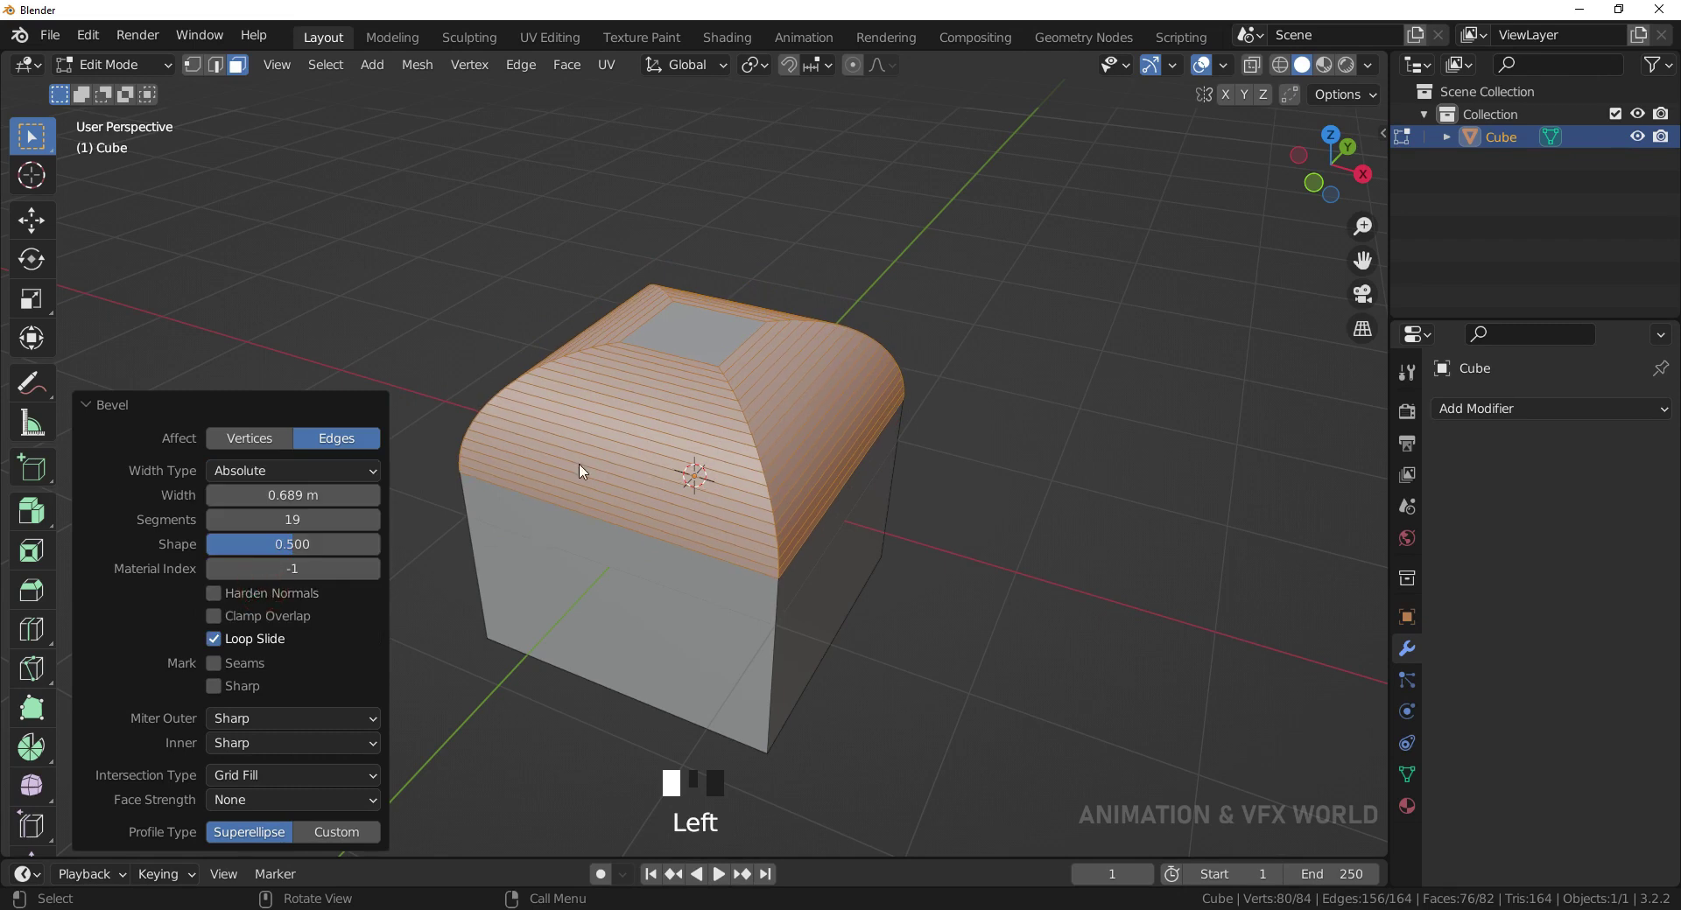
middle_drag(582, 472, 526, 477)
scroll(239, 750, down, 3)
scroll(242, 769, down, 2)
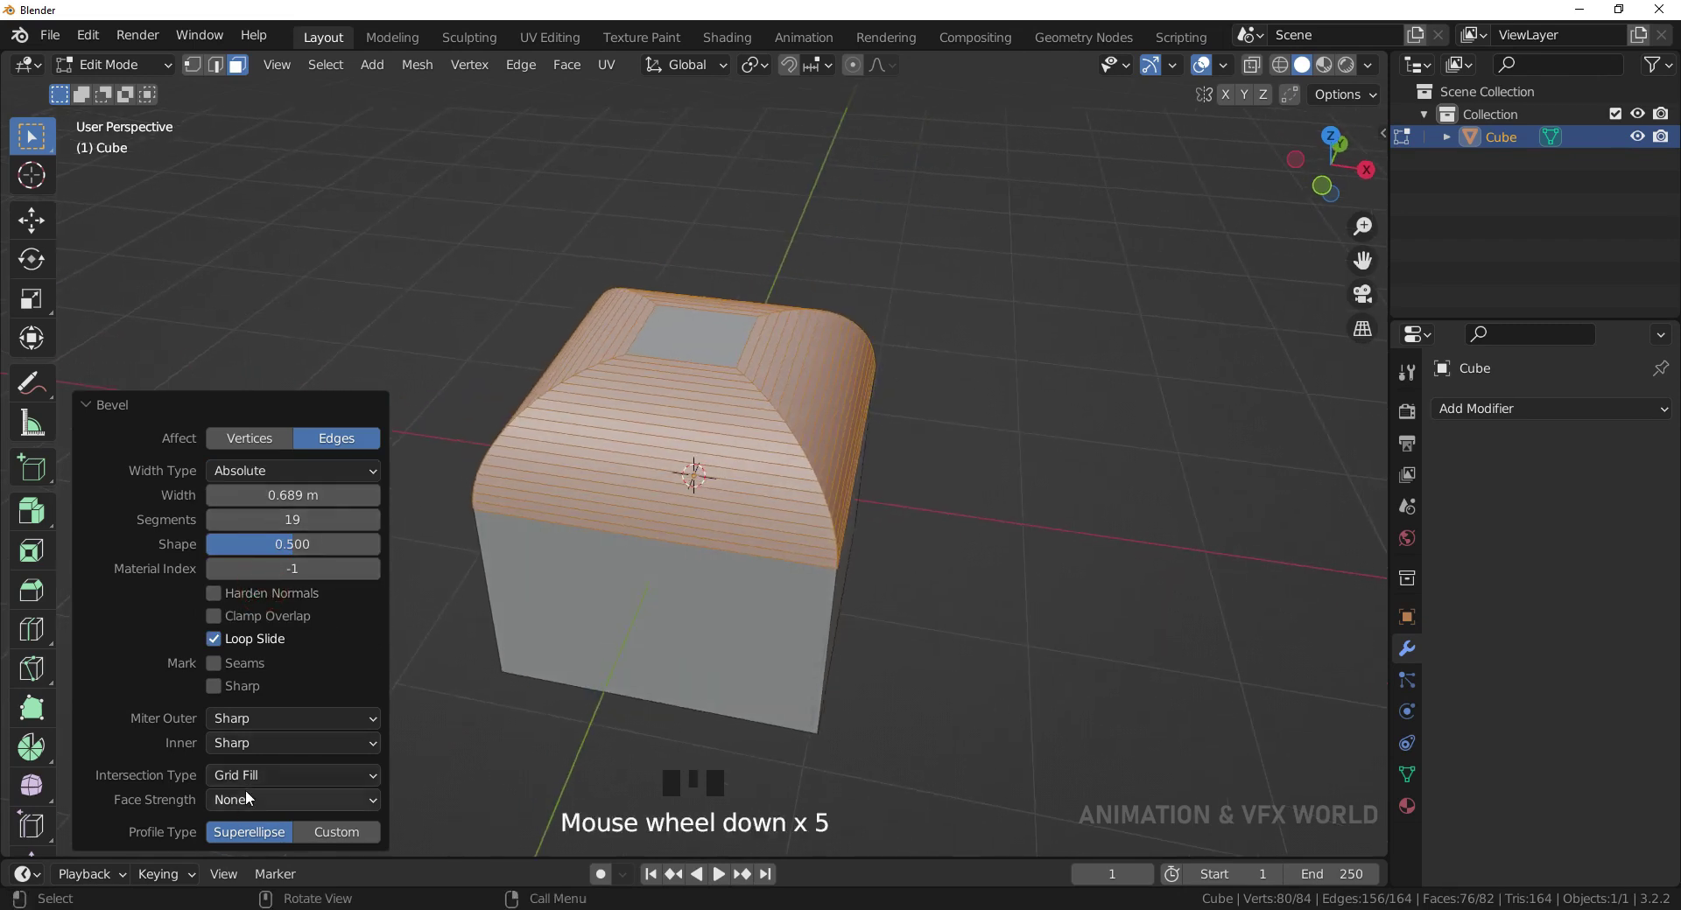
- Switch the bevel profile type to Custom and apply the Crown Molding preset
click(321, 837)
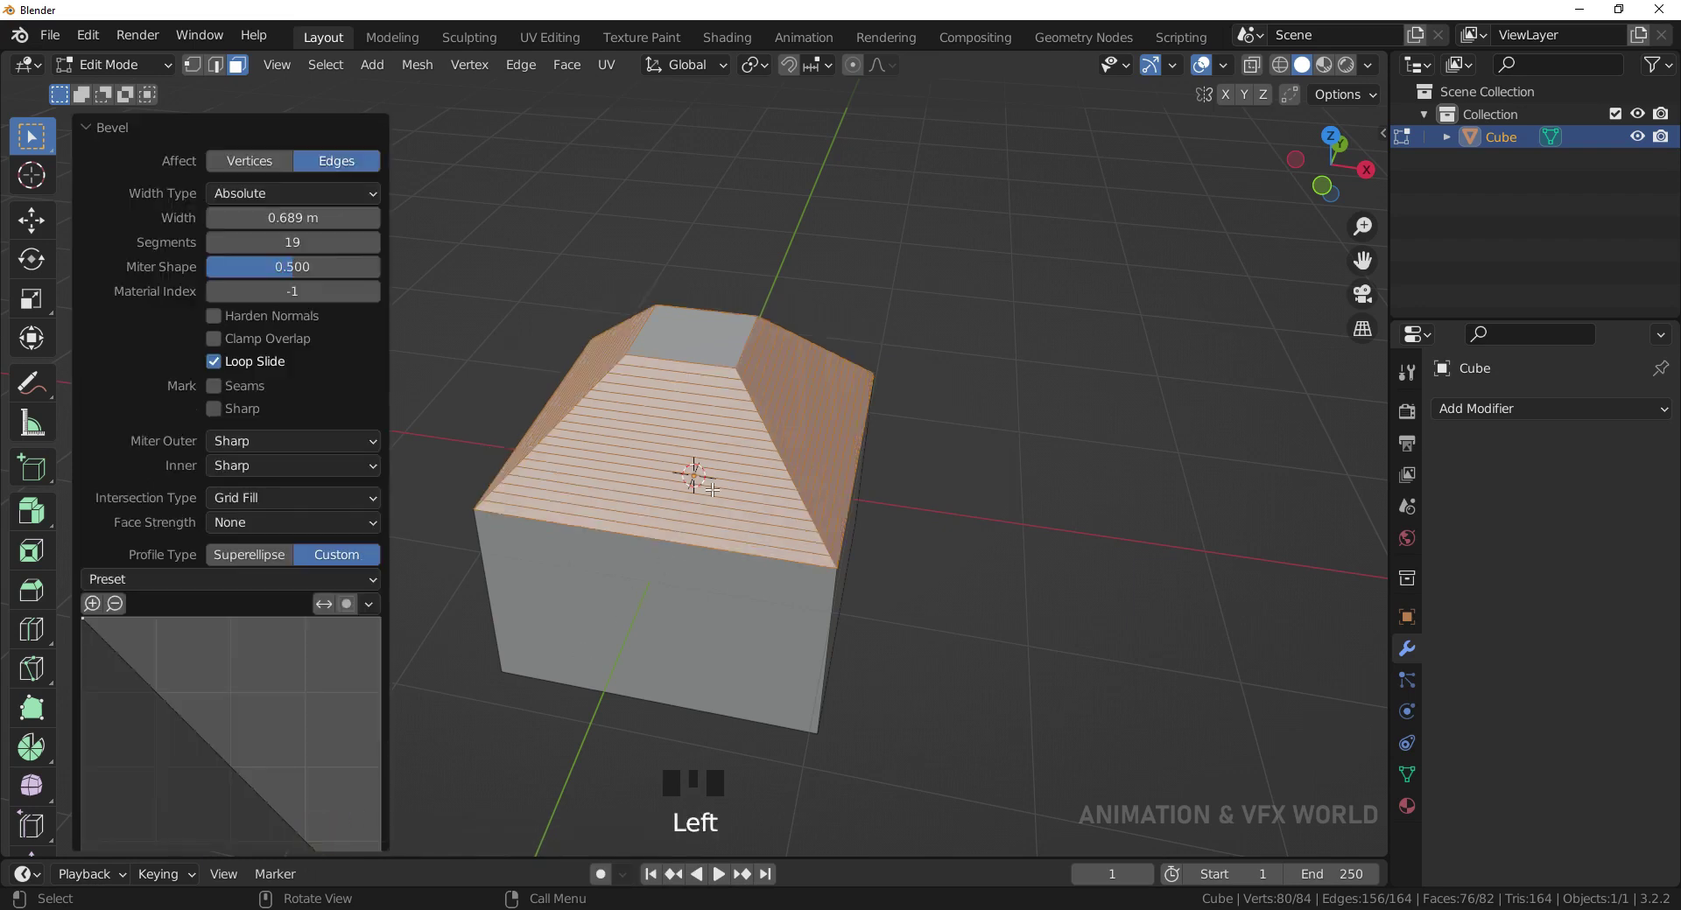
key(KP_1)
shift+middle_drag(690, 481, 636, 525)
scroll(780, 473, up, 2)
click(227, 581)
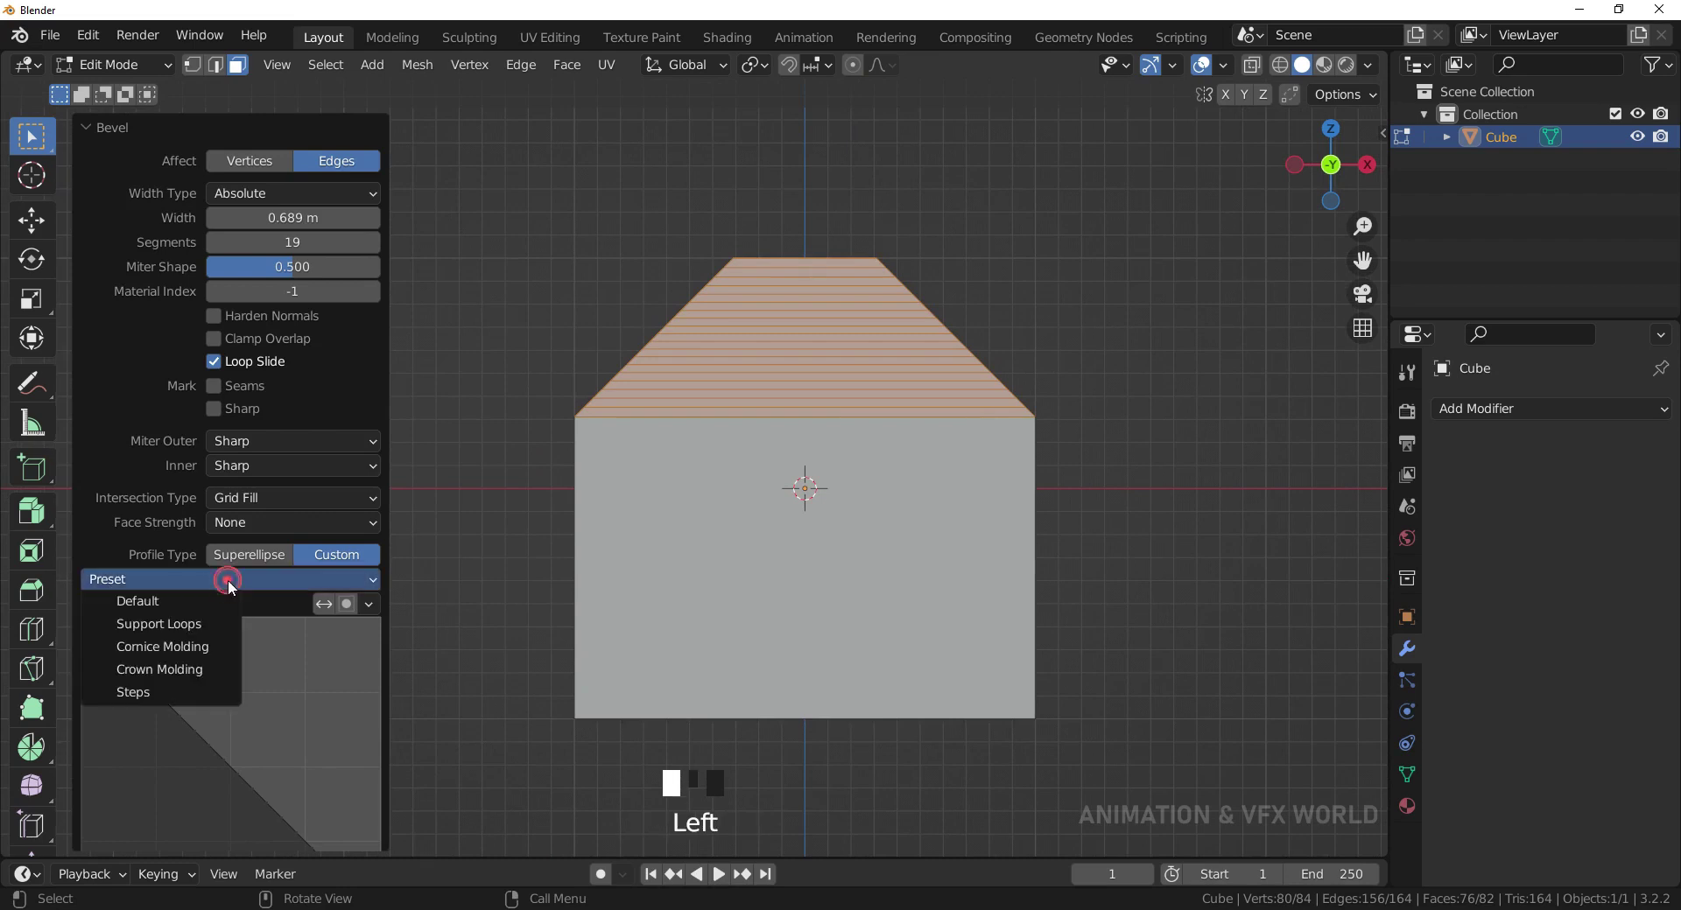
click(167, 670)
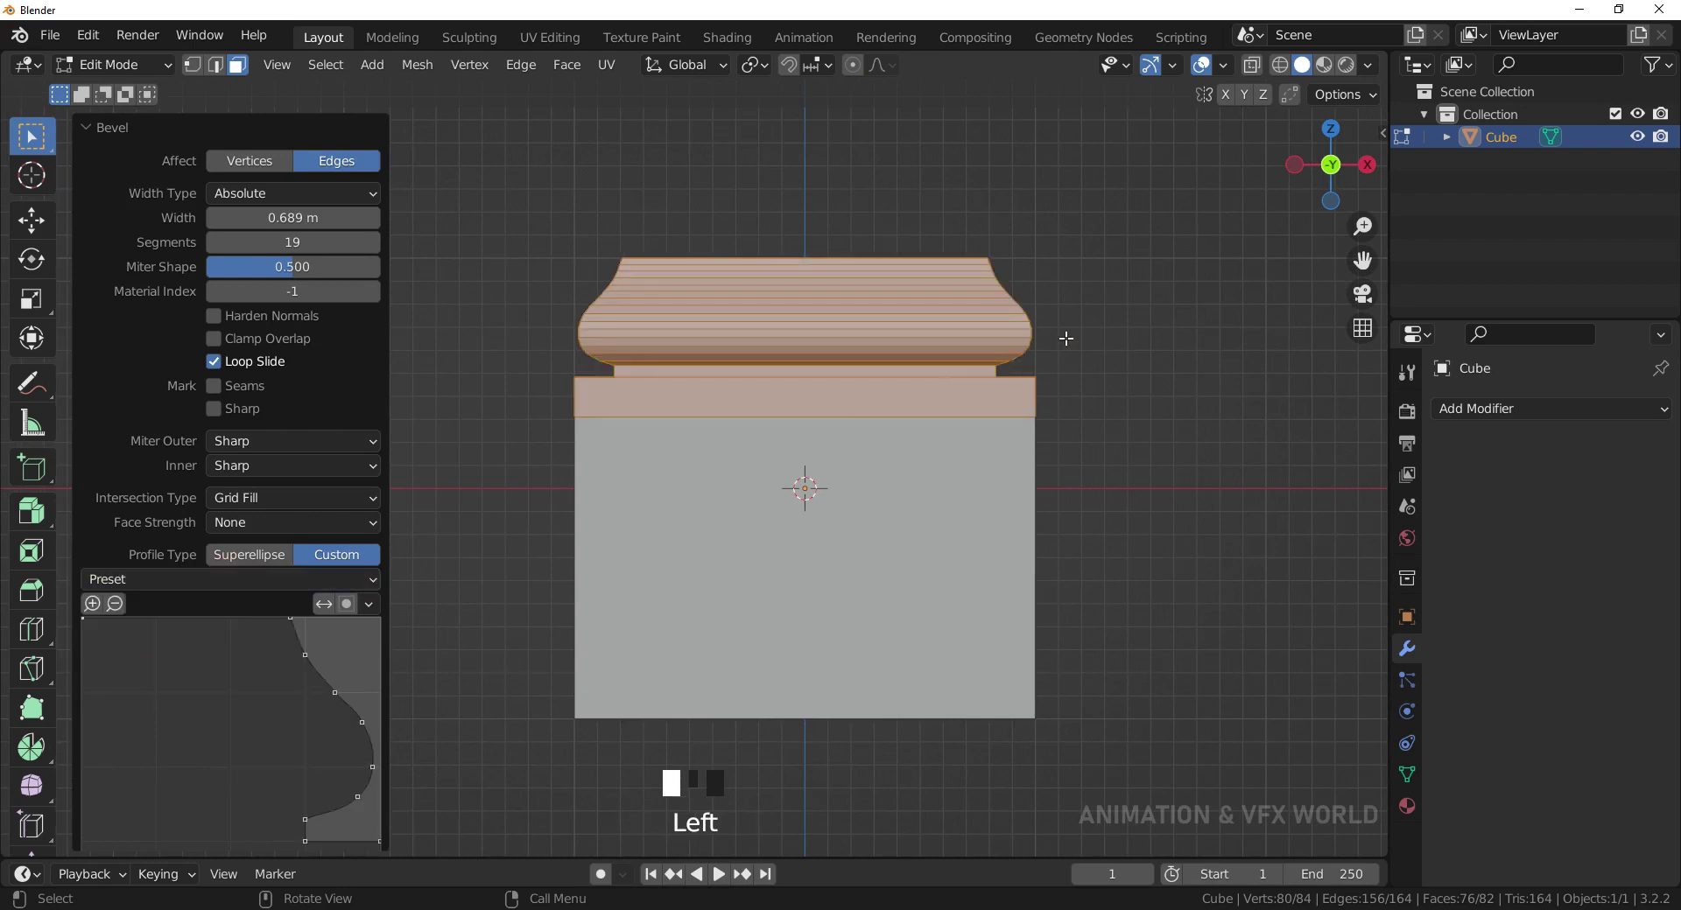
- Raise the Crown Molding bevel to 31 segments and inspect it in perspective
scroll(1066, 339, down, 3)
middle_drag(1062, 359, 920, 457)
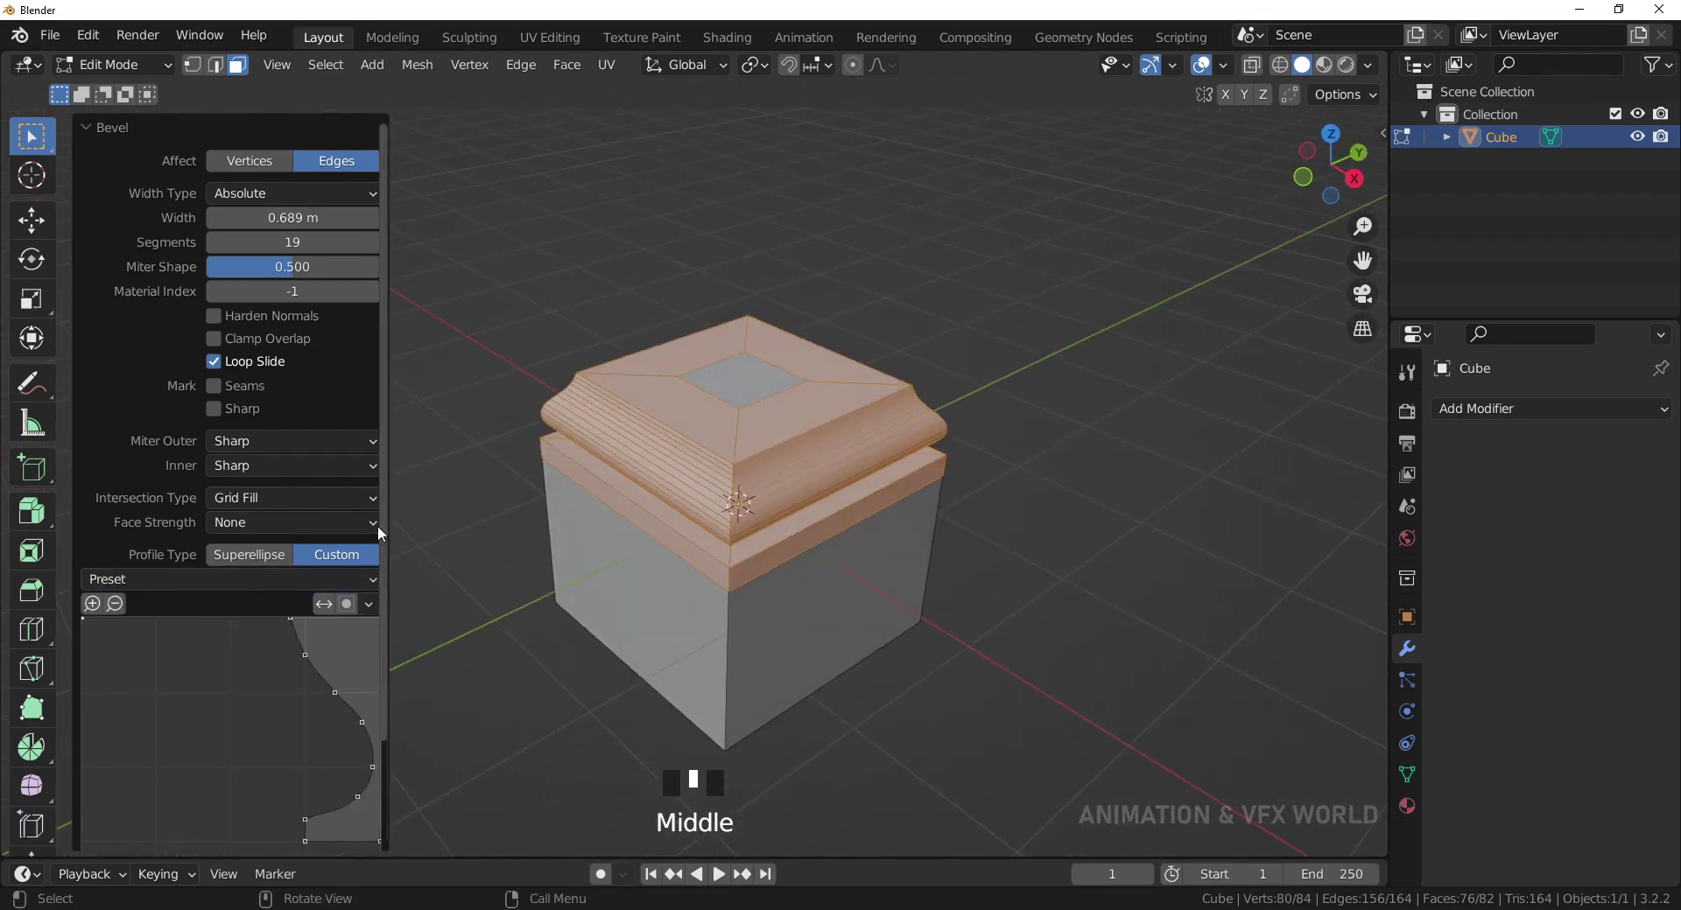
mouse_move(300, 242)
mouse_down()
mouse_move(175, 242)
mouse_move(331, 242)
mouse_up()
middle_drag(473, 345, 969, 411)
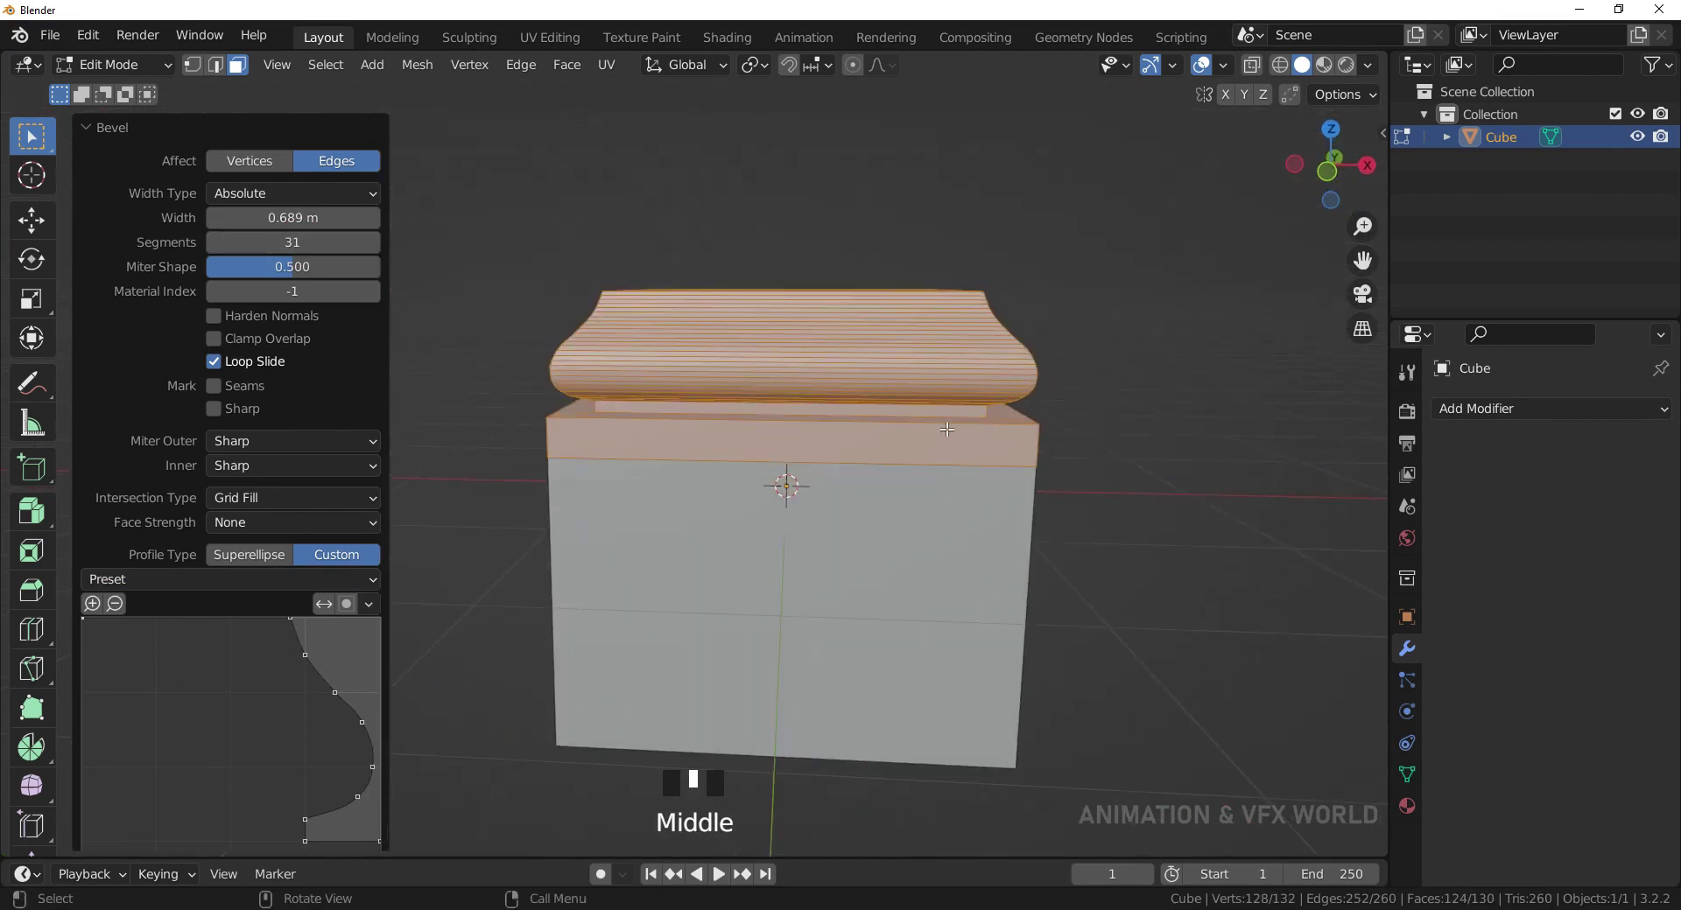
- Apply the Steps profile preset, raise the segments to 36, and inspect the stepped top from several angles
click(270, 582)
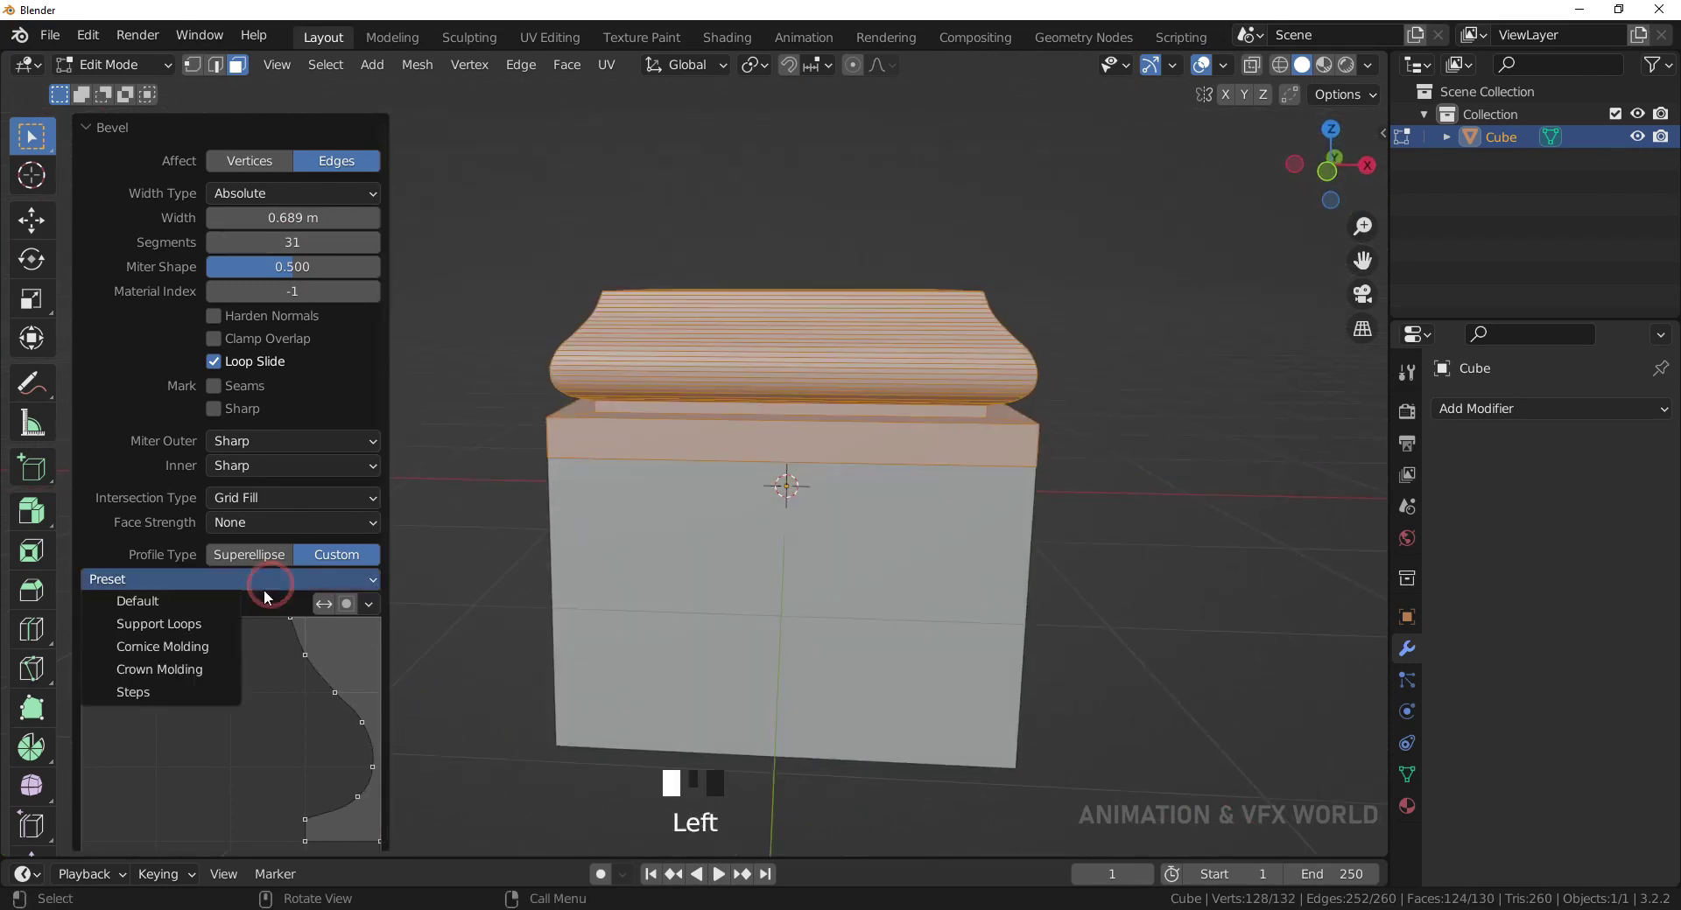
click(145, 690)
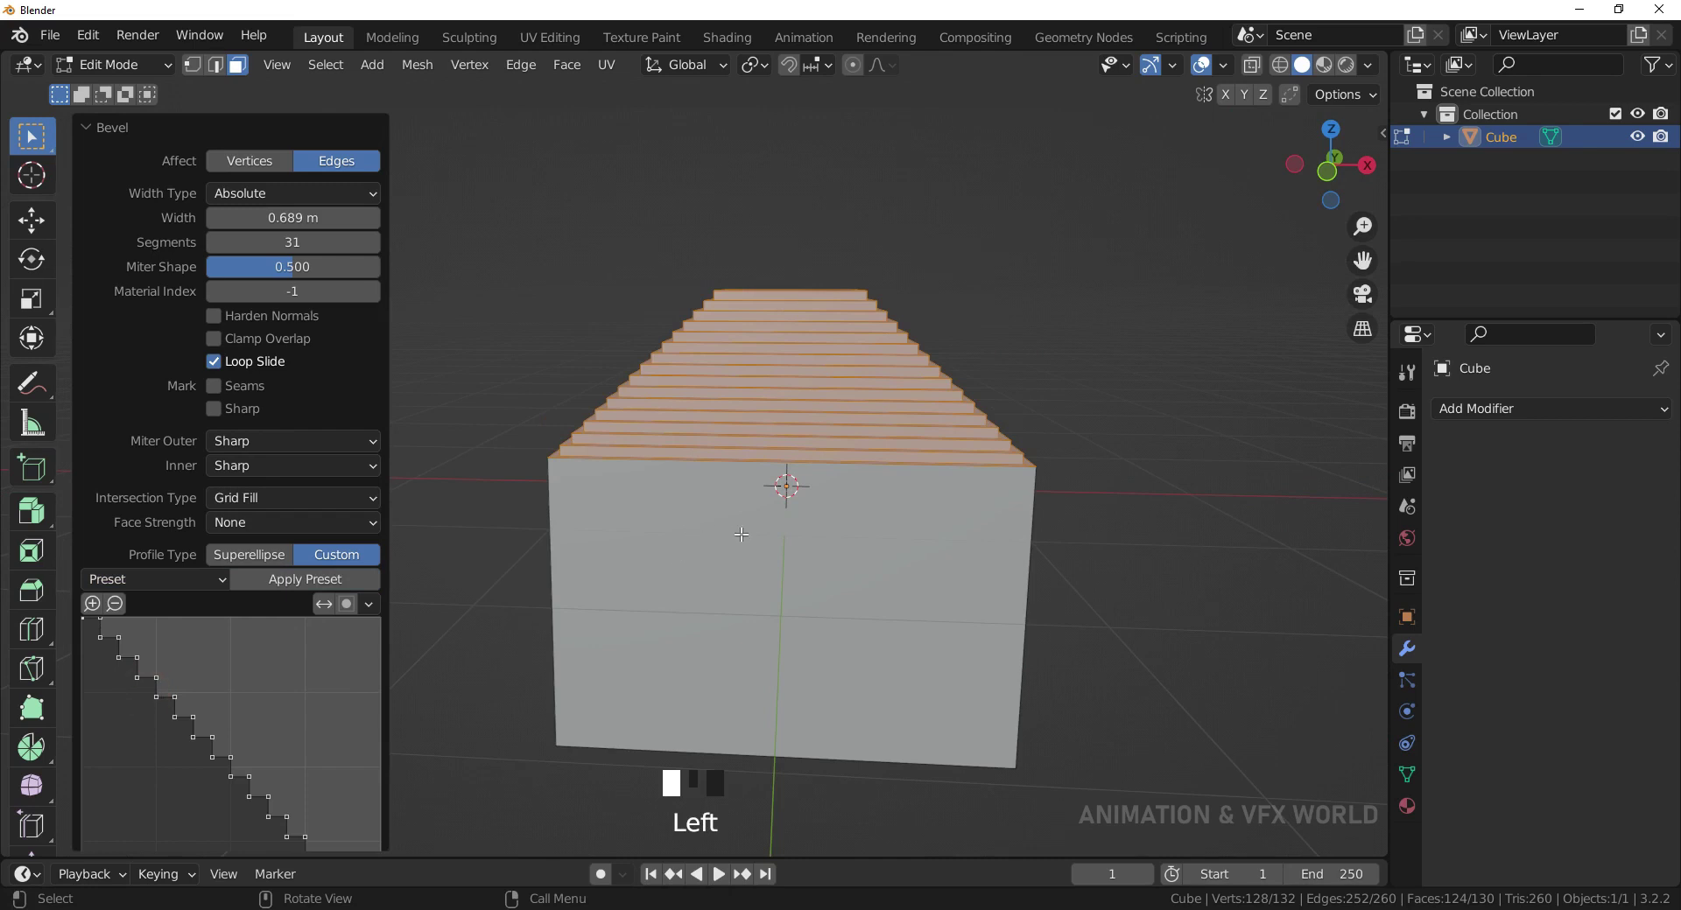
middle_drag(790, 372, 1081, 394)
middle_drag(785, 447, 943, 545)
scroll(774, 456, up, 4)
middle_drag(508, 570, 854, 453)
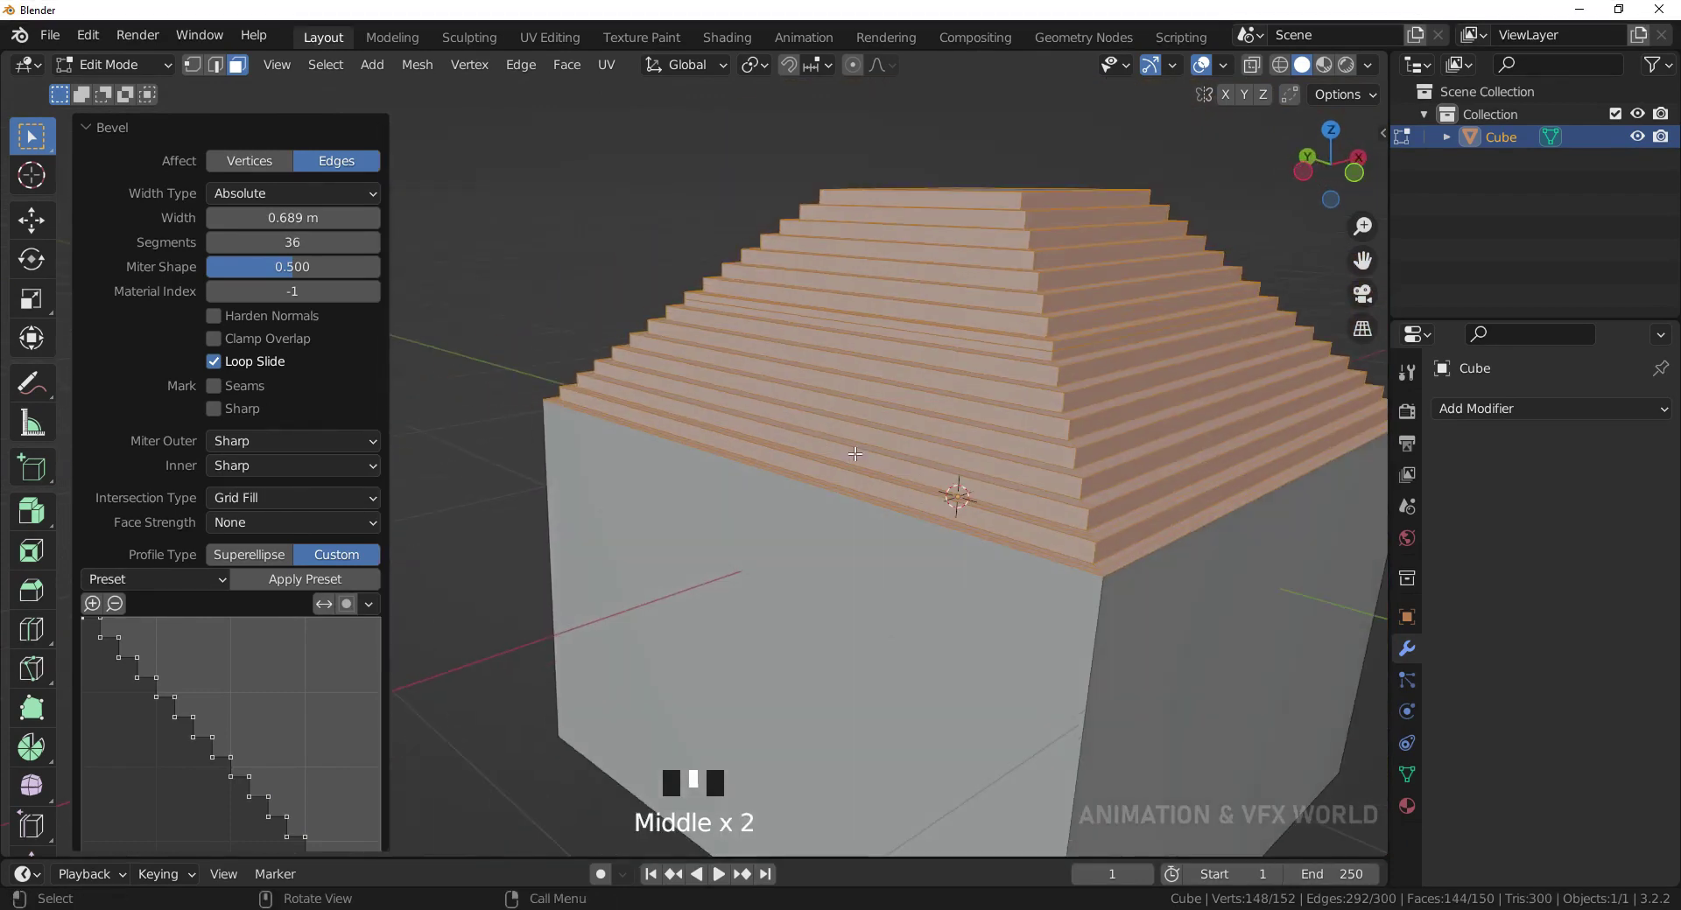
- Try the Default profile preset and then Support Loops on the 36-segment bevel
click(214, 579)
click(189, 602)
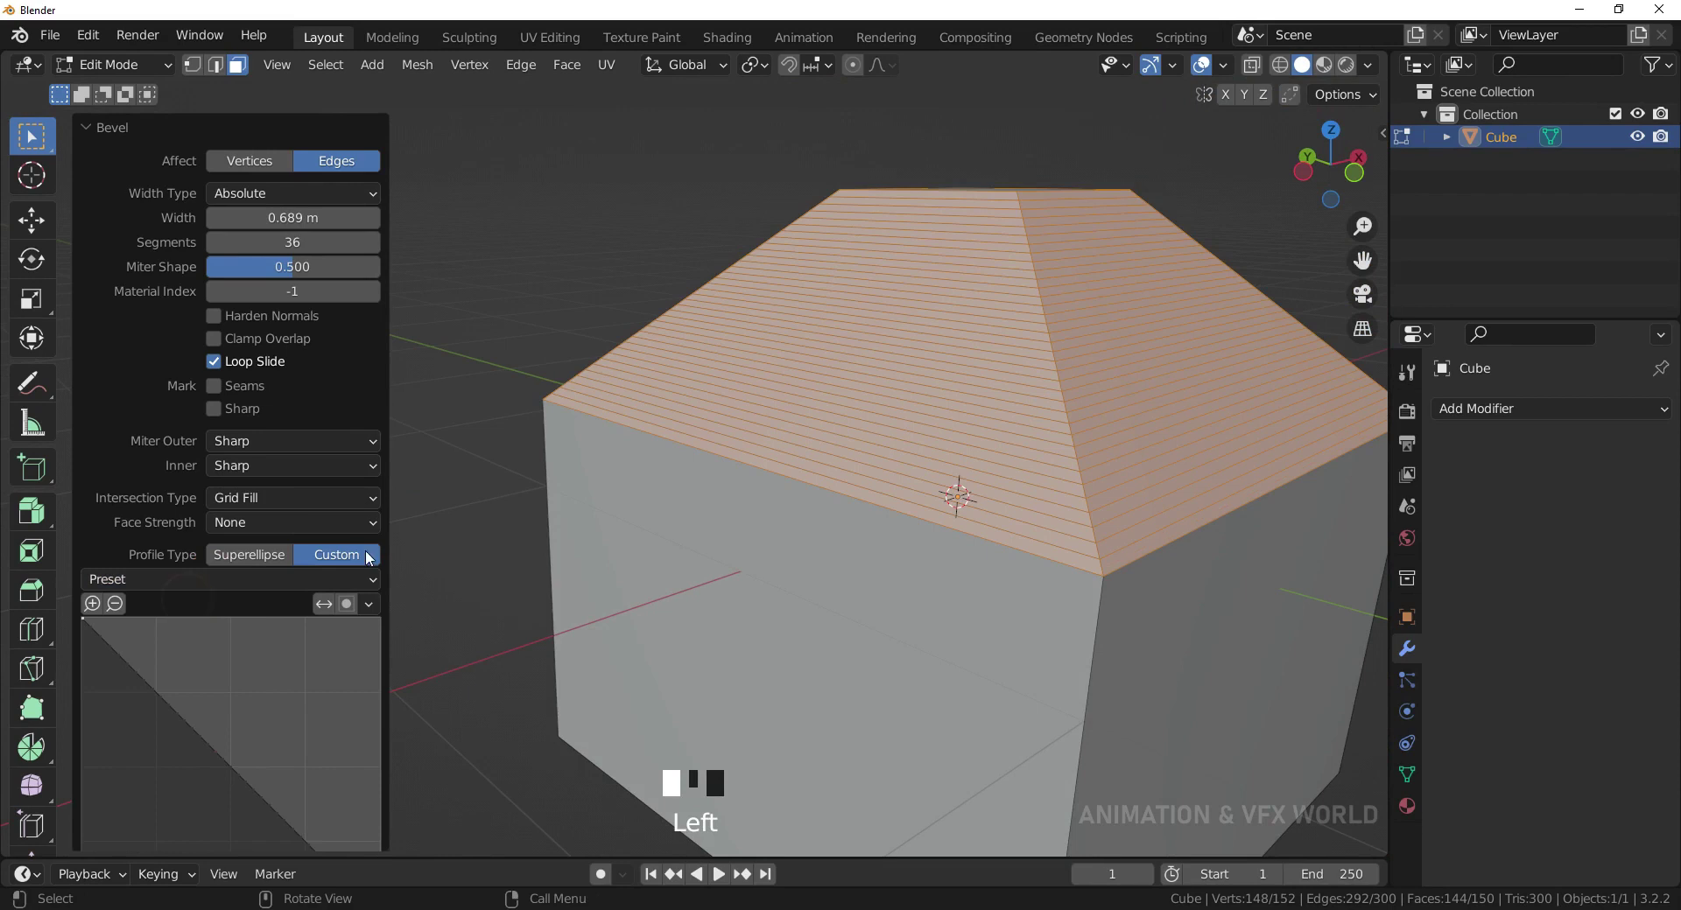
click(233, 579)
click(191, 624)
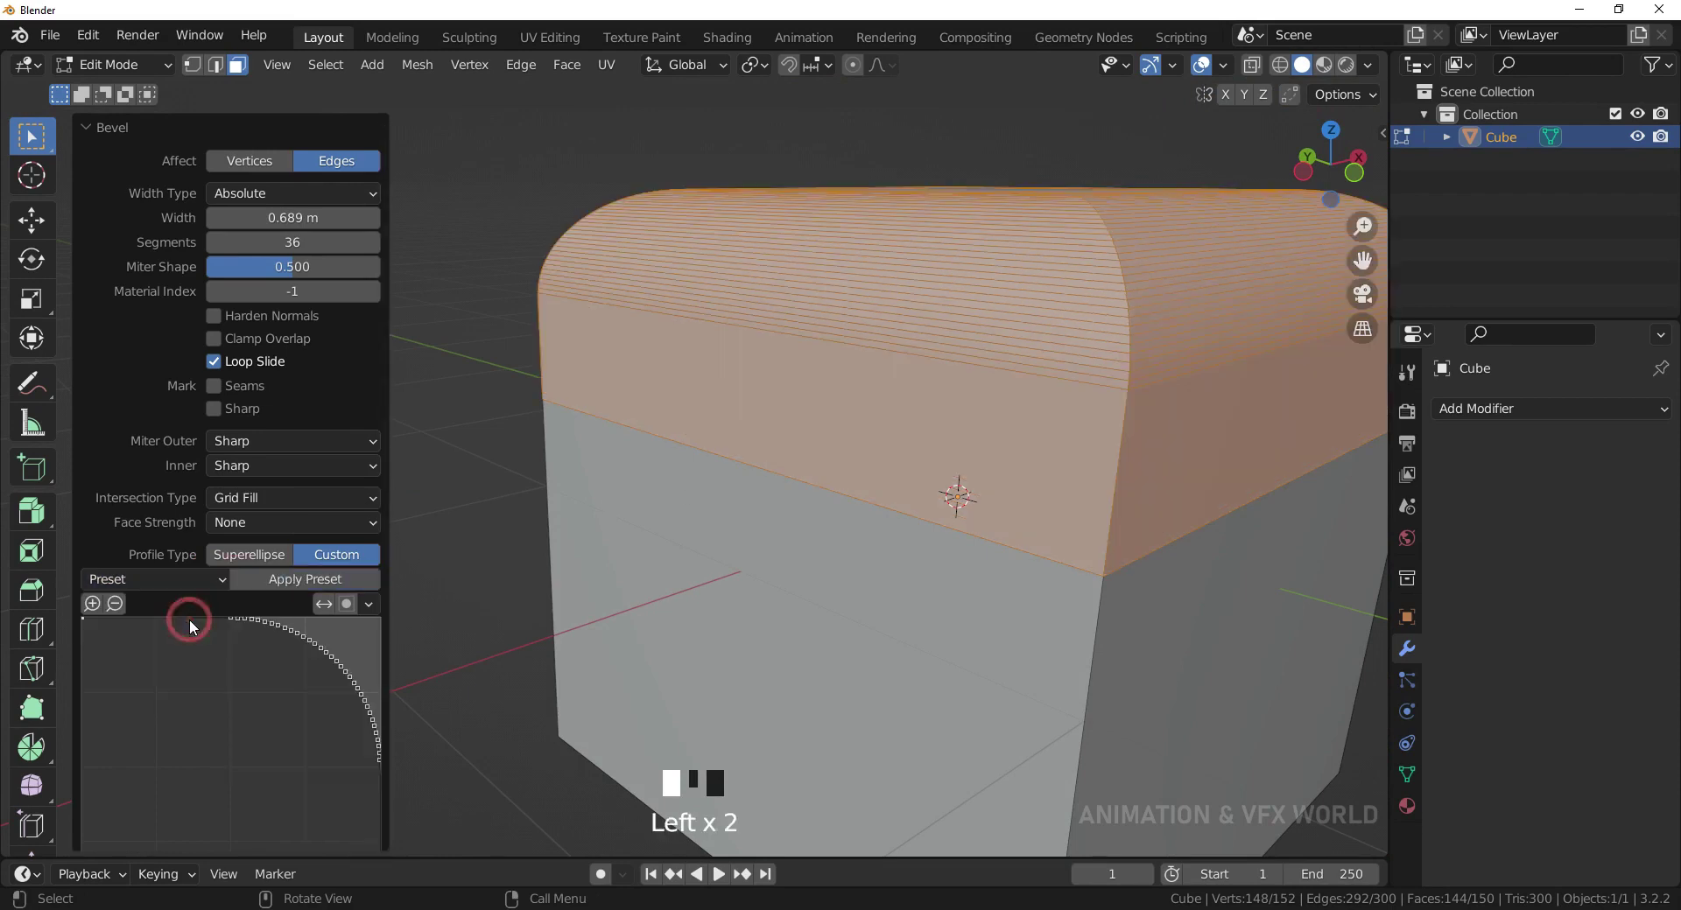
middle_drag(435, 536, 823, 280)
- Reduce the Support Loops bevel to 3 segments and then to 1
click(289, 242)
text(3)
key(Return)
mouse_move(292, 243)
mouse_down()
mouse_move(275, 242)
mouse_move(363, 243)
mouse_move(275, 242)
mouse_up()
- Apply the Cornice Molding profile preset and try it with 67 segments, then with 12
click(224, 580)
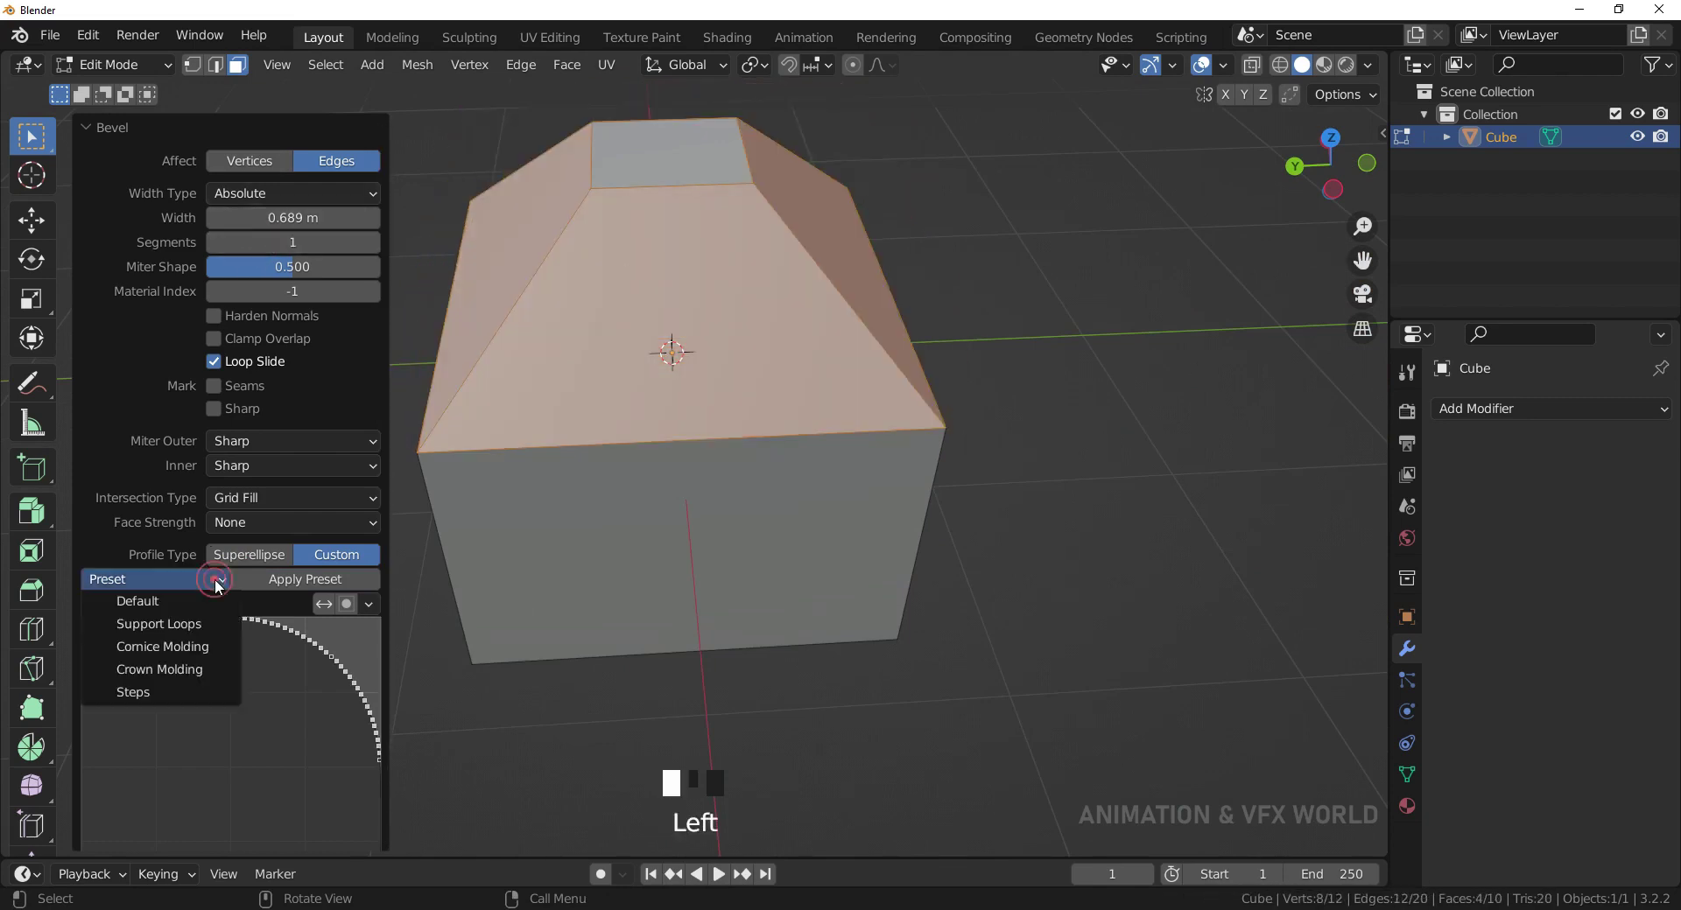
click(170, 648)
drag(262, 242, 372, 242)
middle_drag(788, 298, 718, 333)
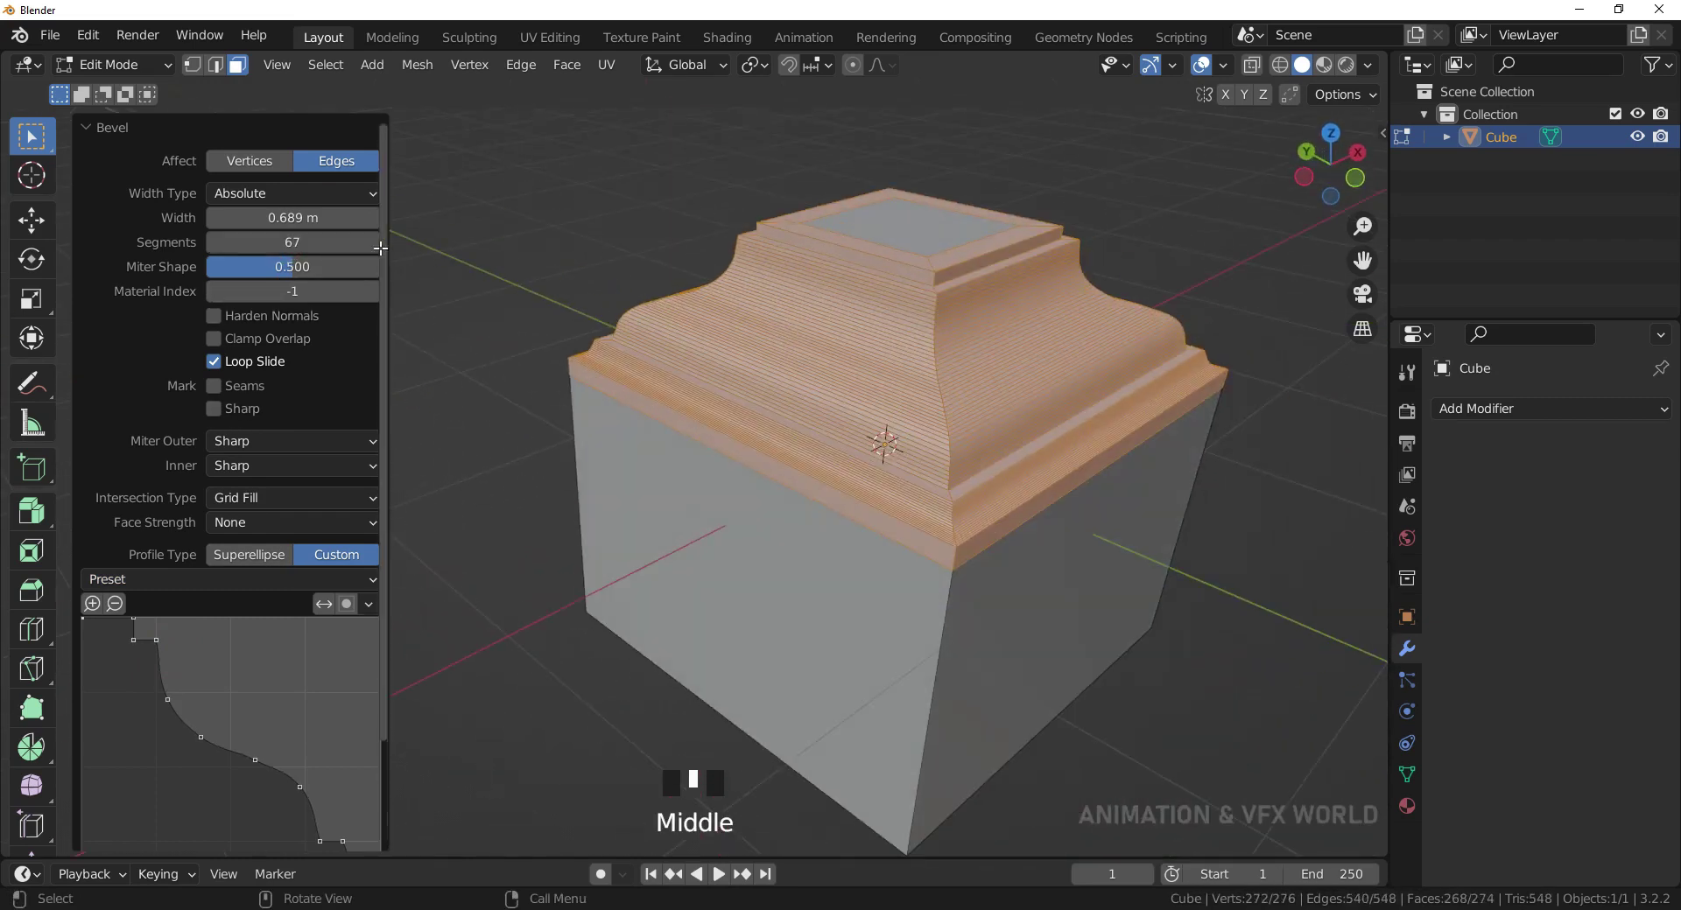
drag(313, 242, 258, 242)
middle_drag(578, 412, 523, 415)
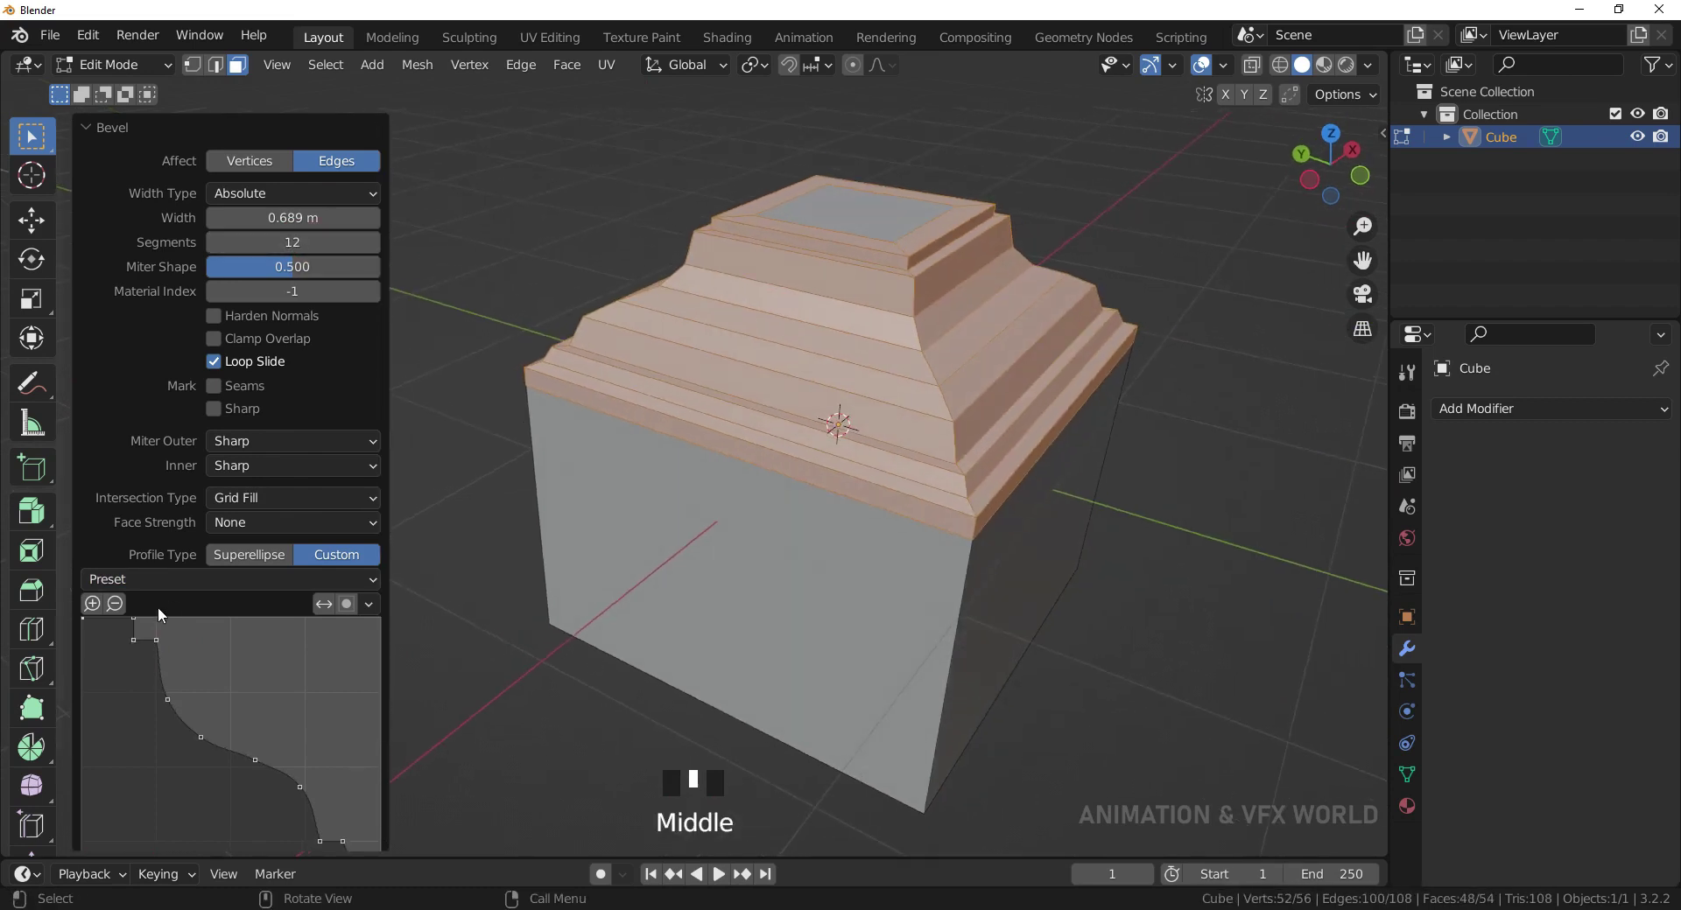
- Compare the Support Loops, Crown Molding and Steps profile presets at 12 segments, and view the Steps result from other angles
click(179, 581)
click(174, 612)
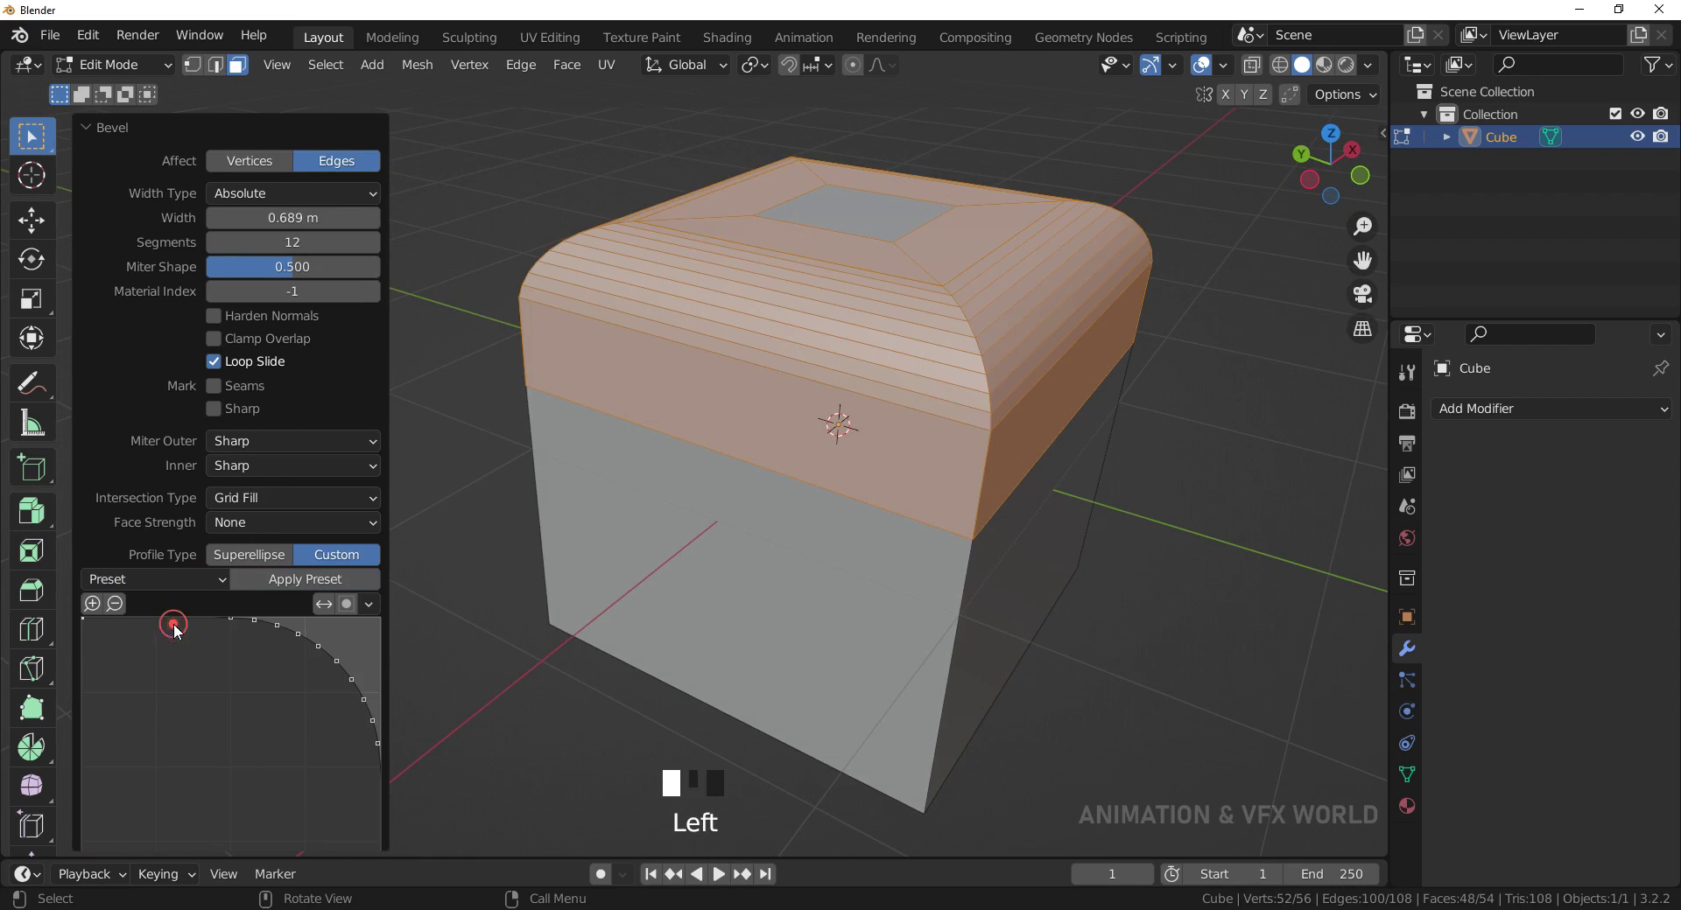
click(189, 580)
click(166, 672)
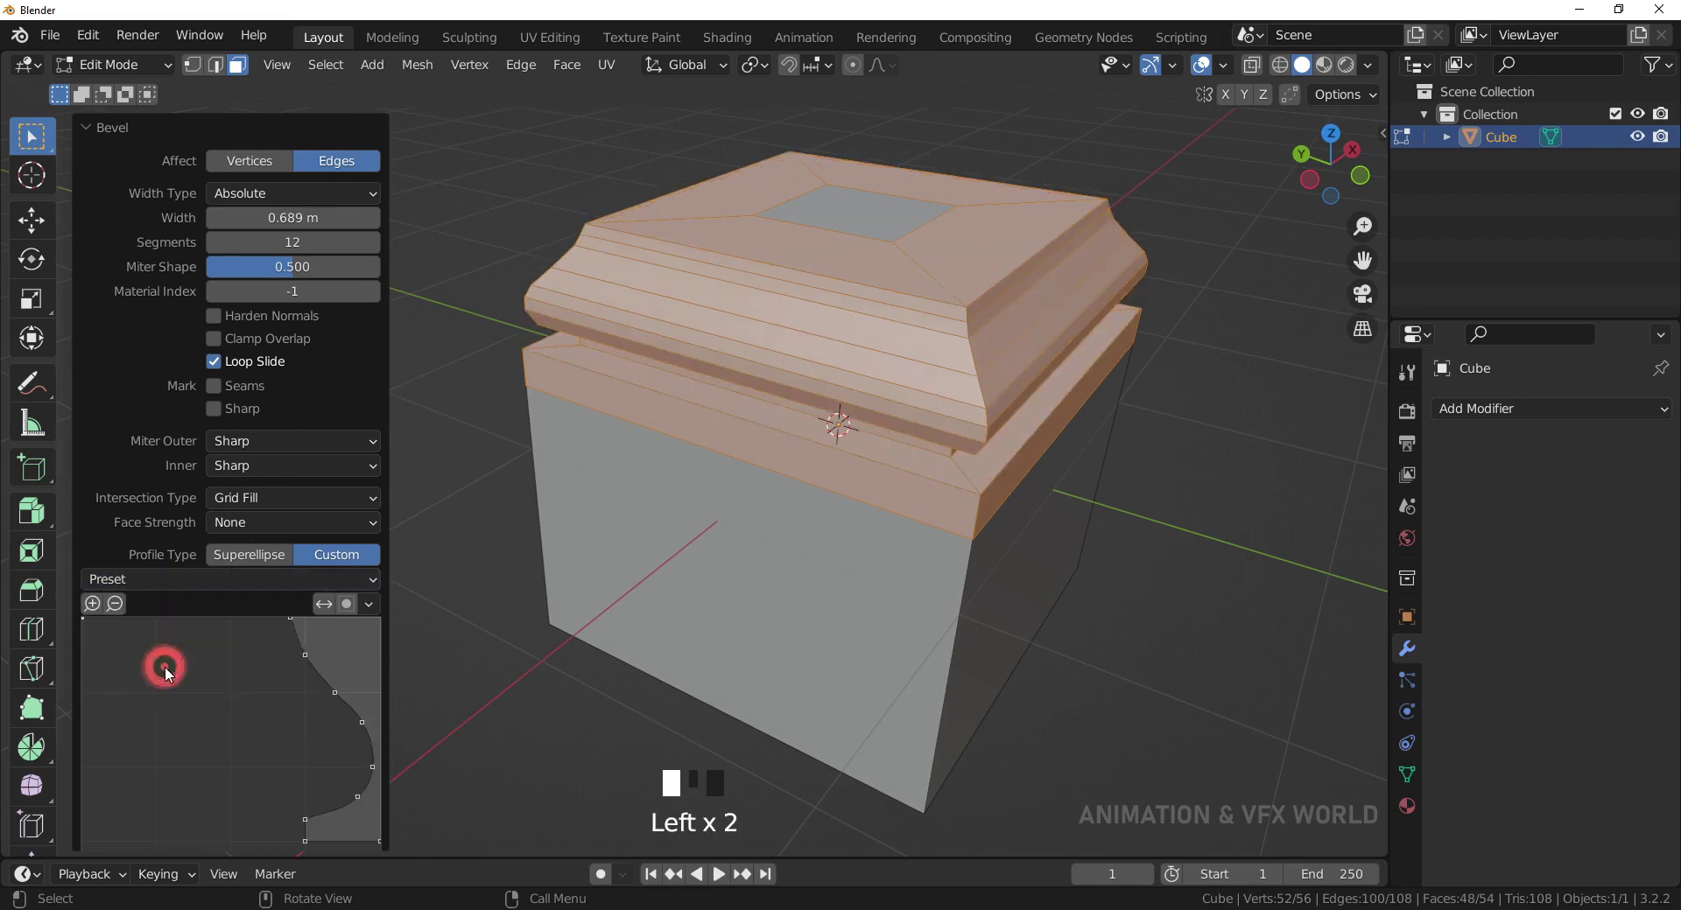
click(180, 580)
click(161, 689)
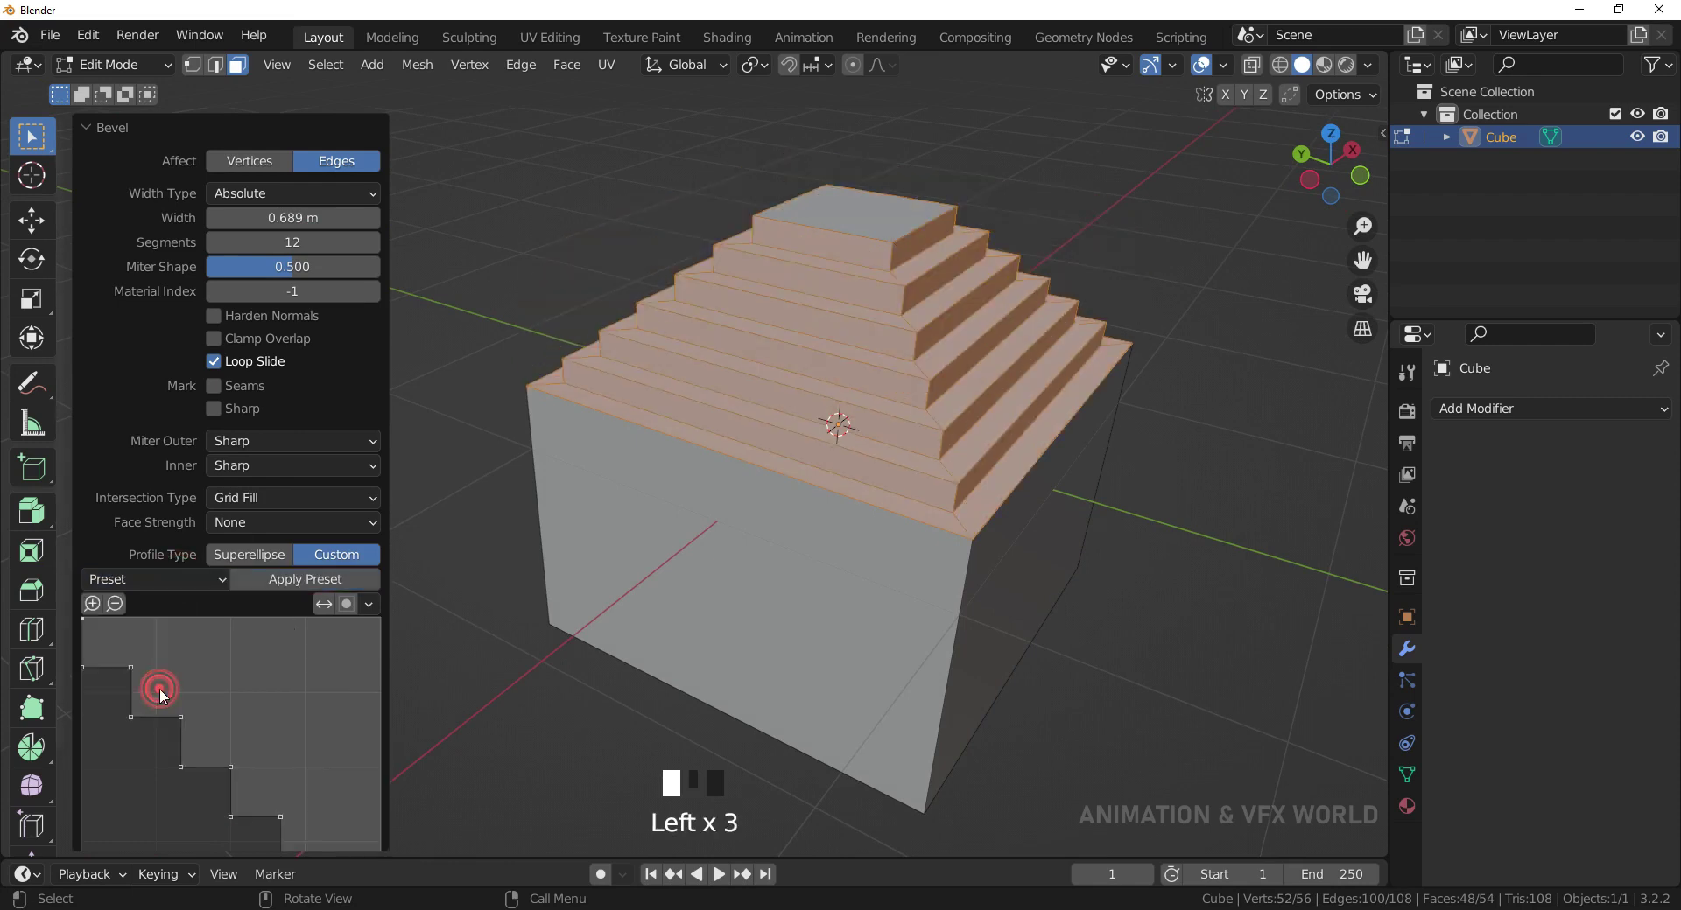
middle_drag(876, 315, 975, 424)
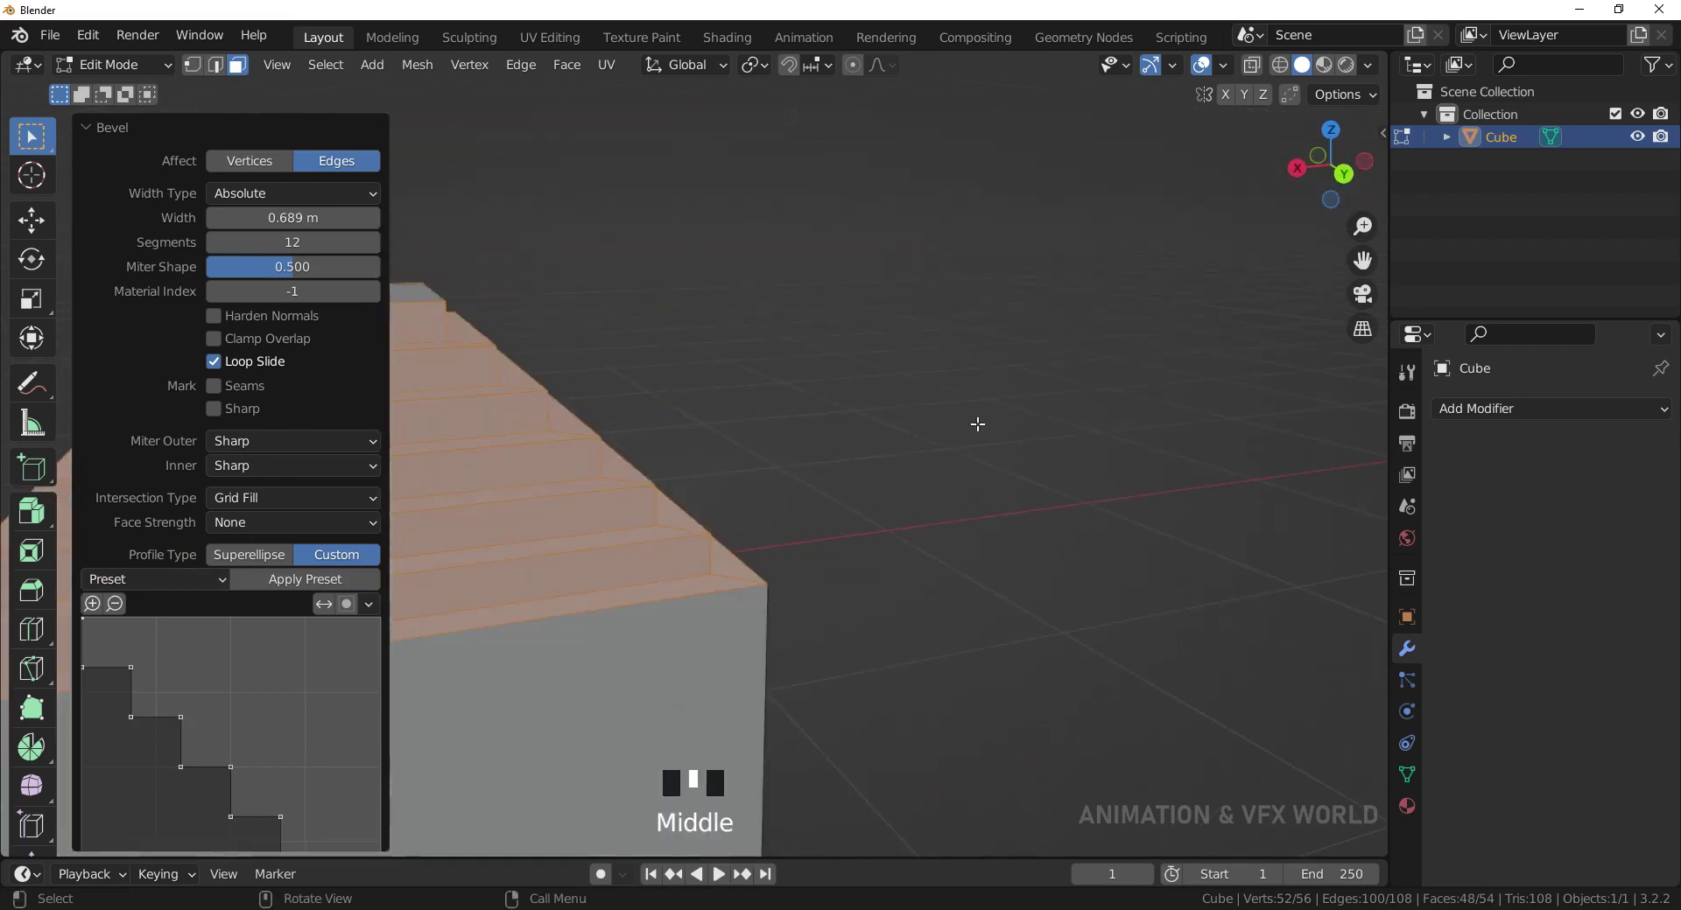
scroll(885, 457, down, 2)
middle_drag(885, 458, 455, 470)
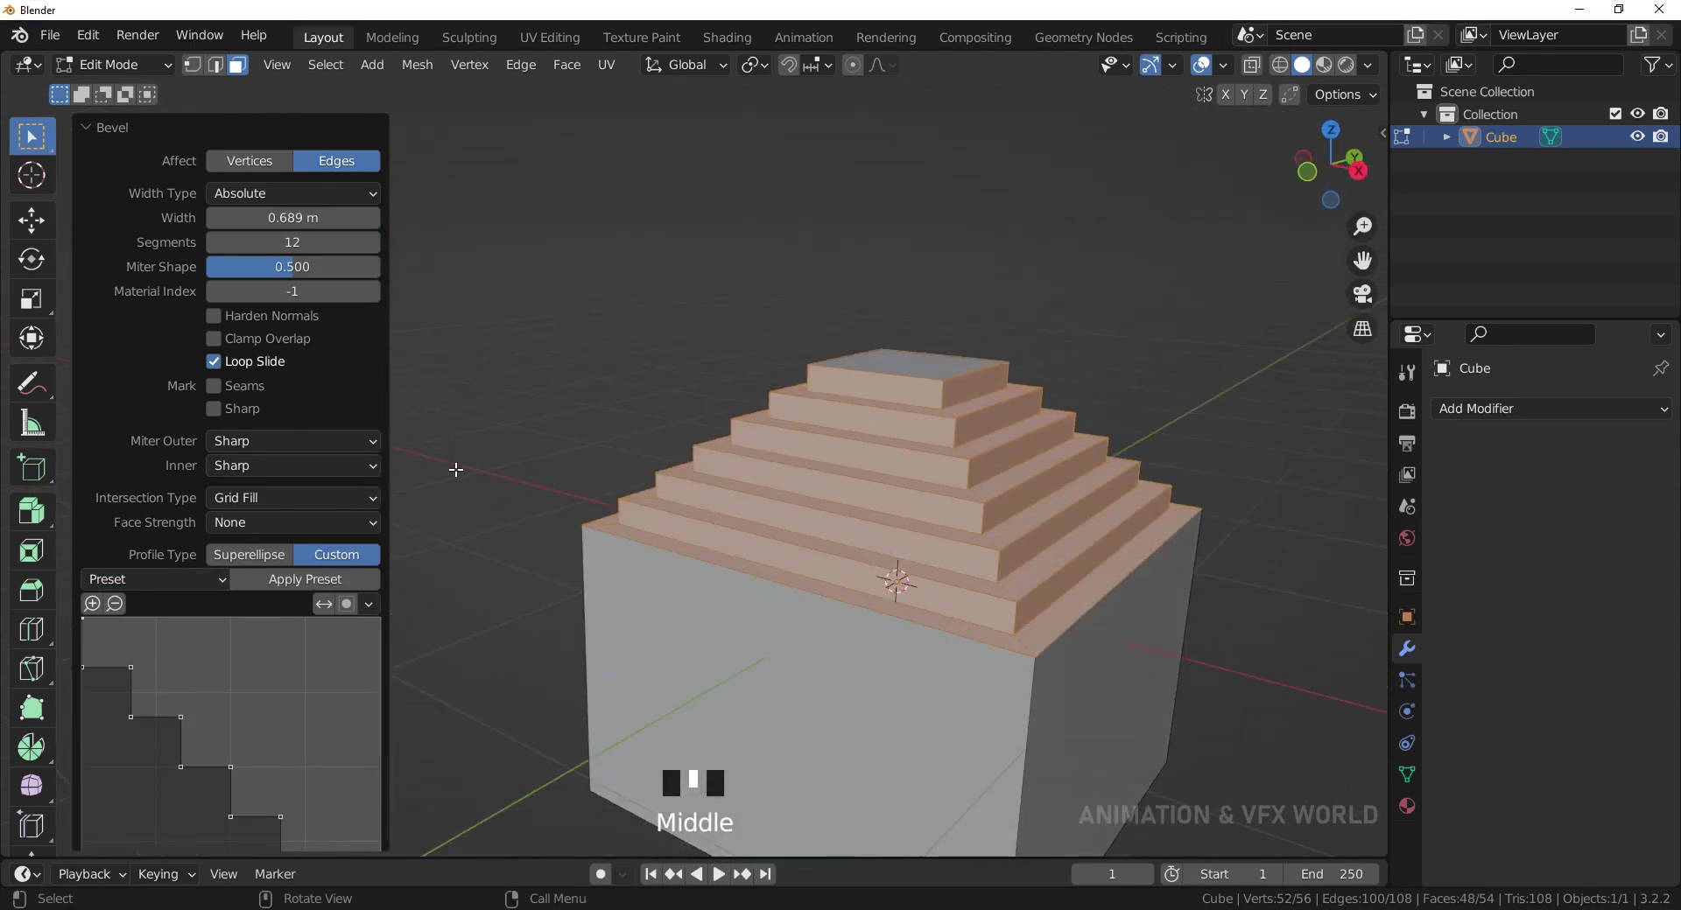
- Set the bevel width to 0.459 m, and try 1 segment followed by 4 segments
mouse_move(293, 219)
mouse_down()
mouse_move(253, 220)
mouse_move(306, 221)
mouse_up()
drag(292, 218, 214, 244)
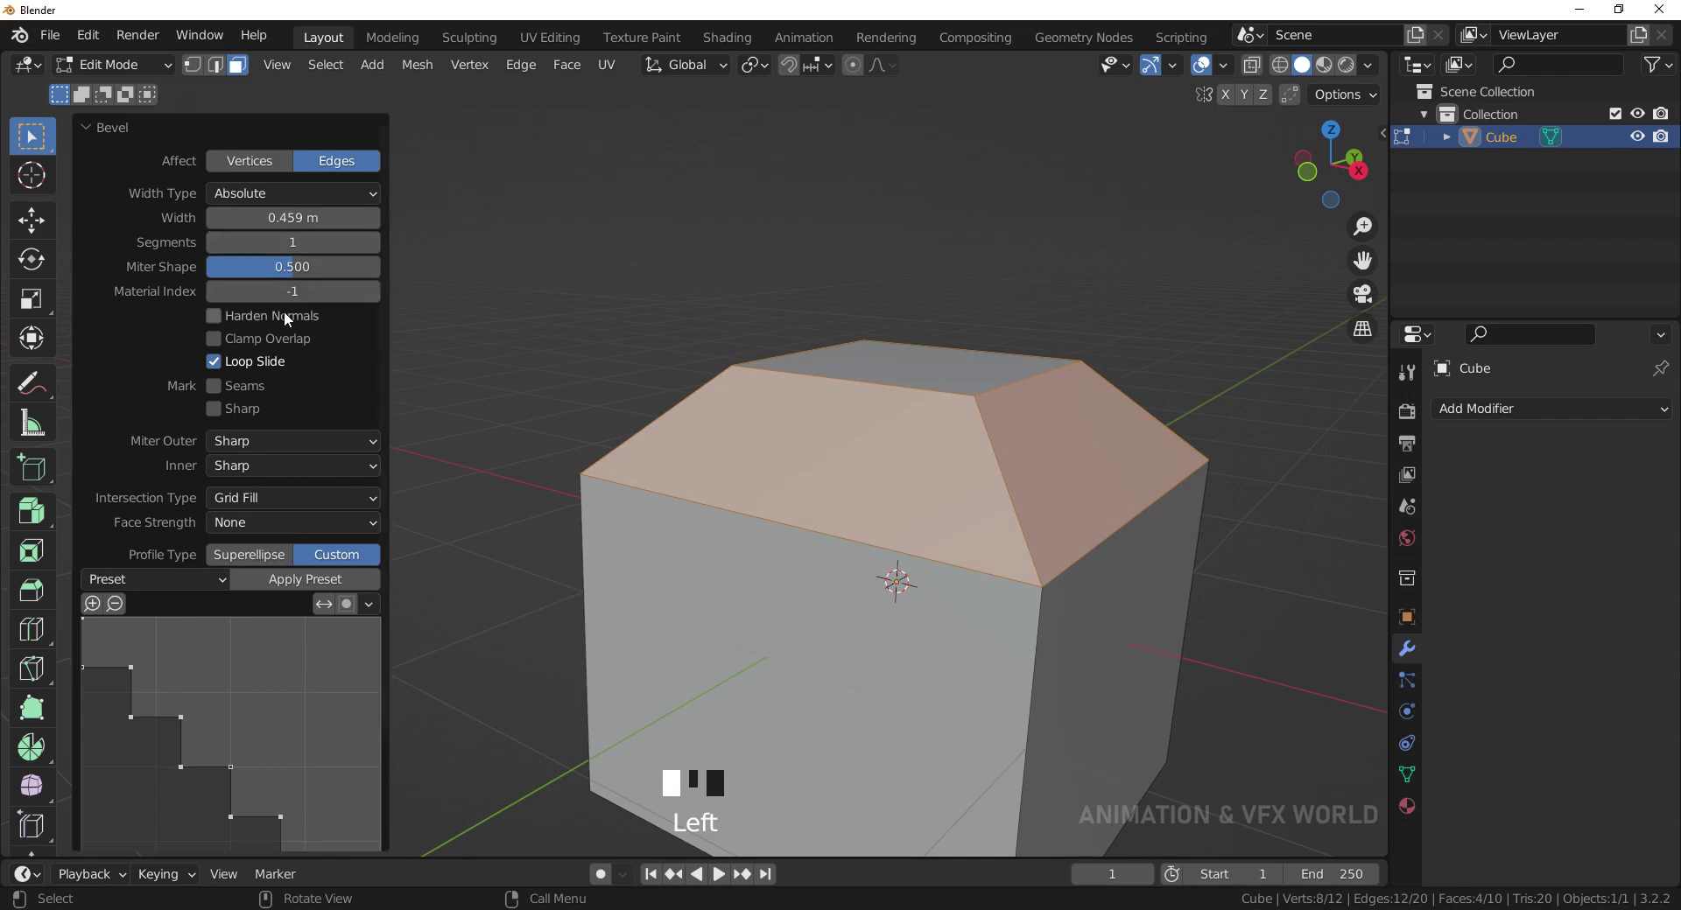
click(372, 236)
click(372, 236)
click(372, 236)
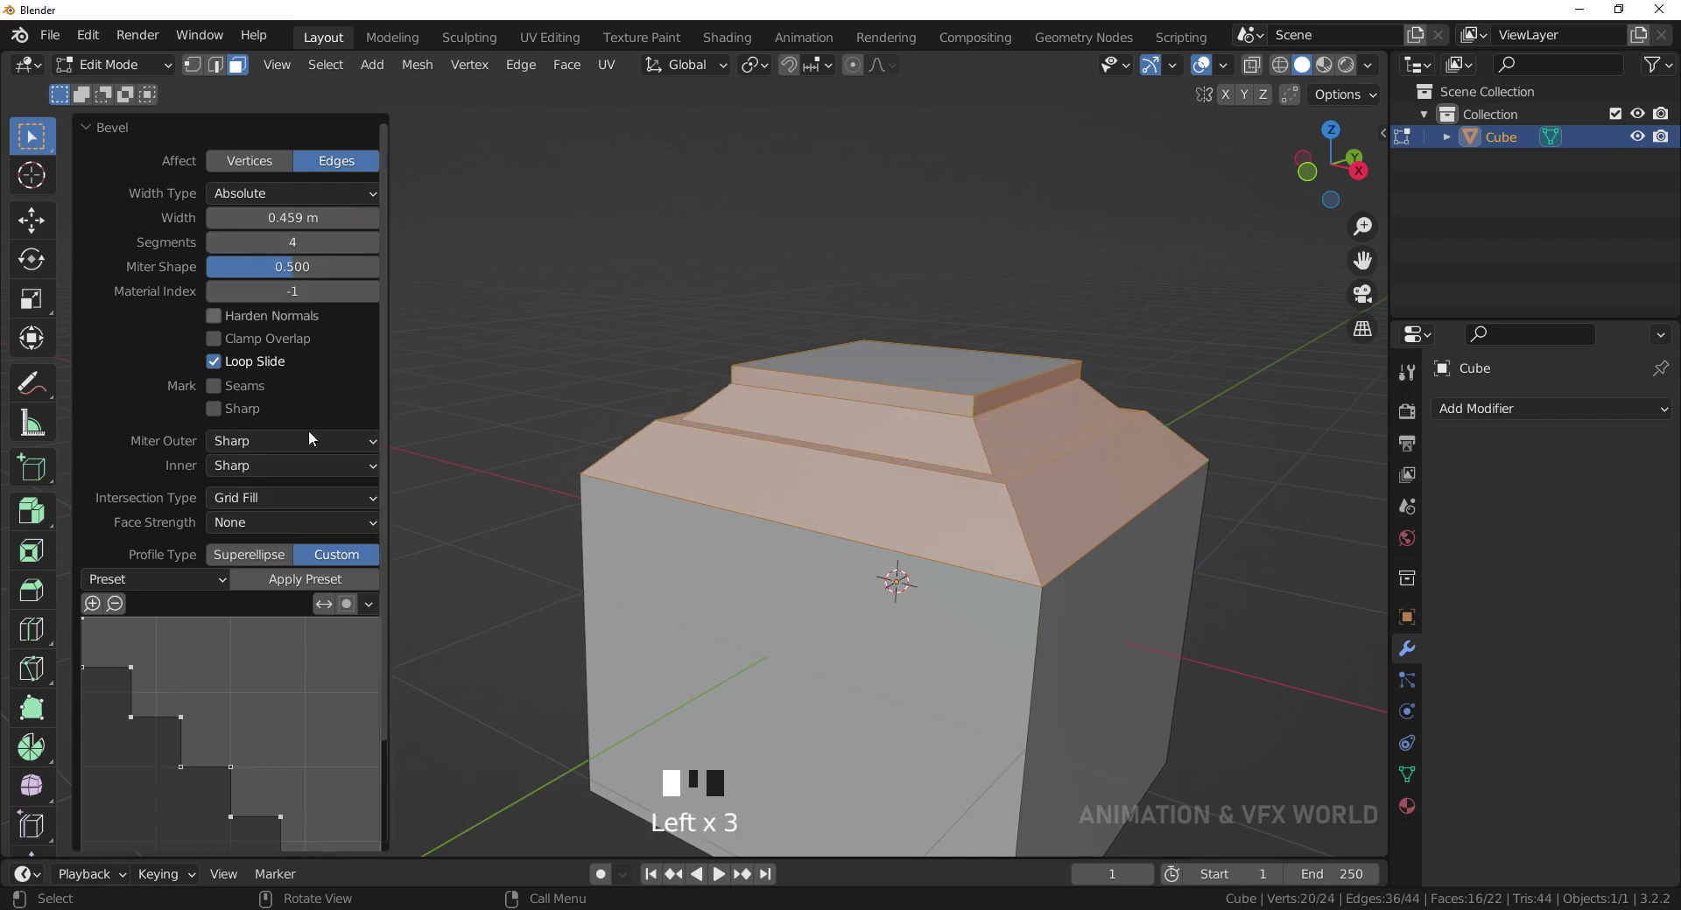
- Try the Width width type on the bevel, and change the width type to Offset
click(291, 195)
click(271, 252)
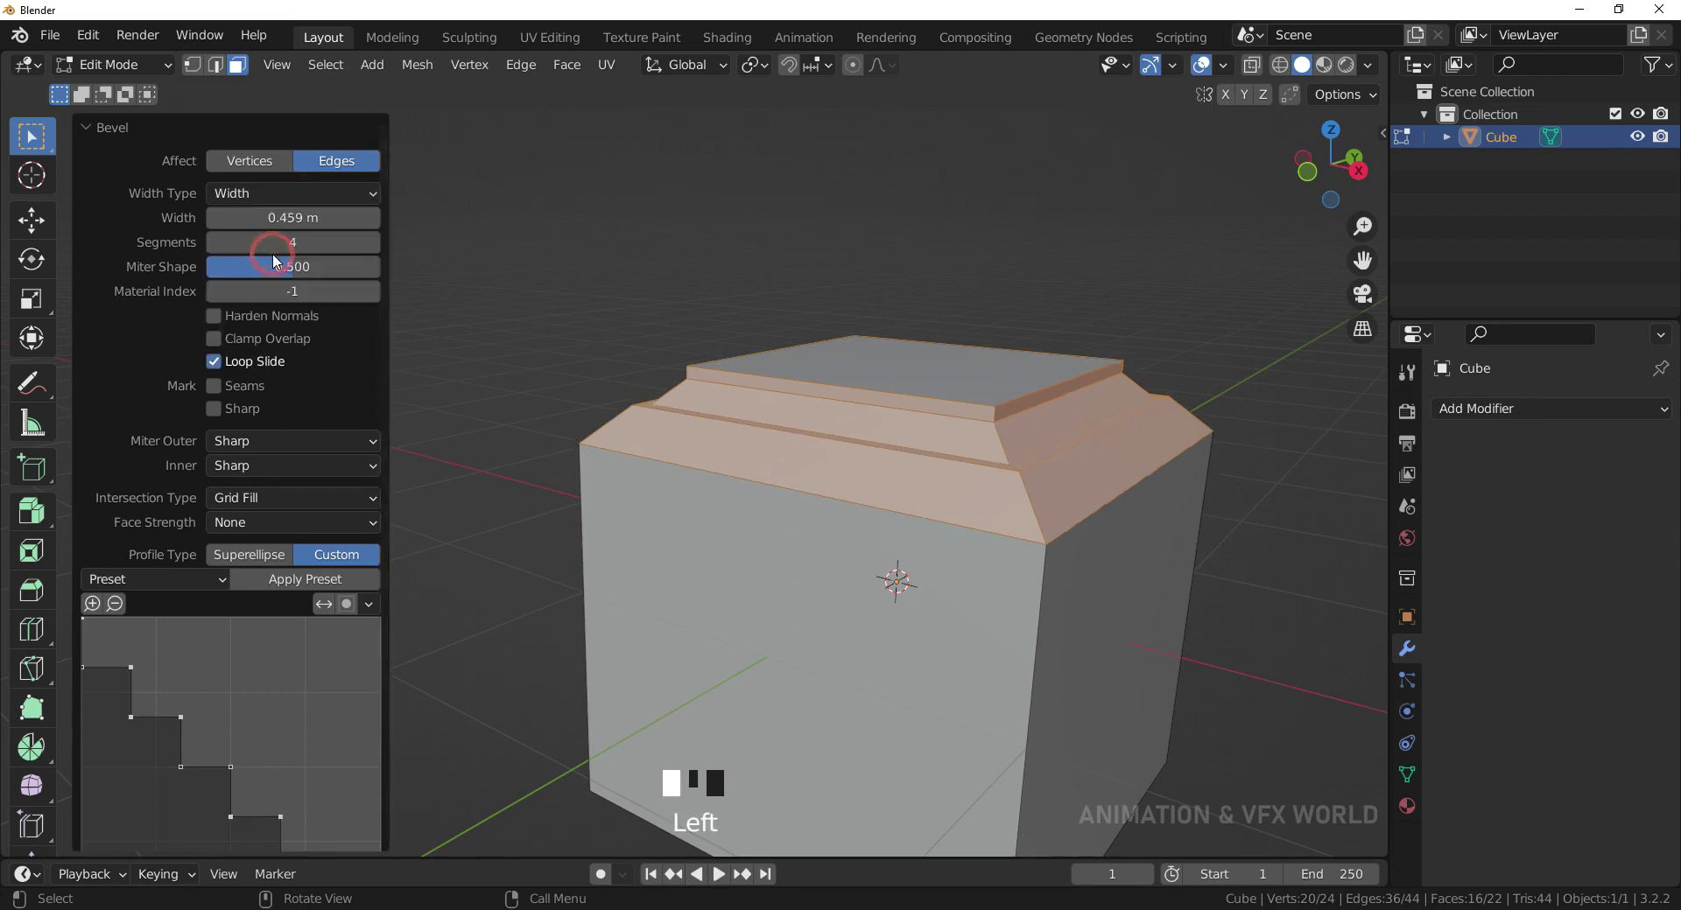
drag(292, 178, 282, 198)
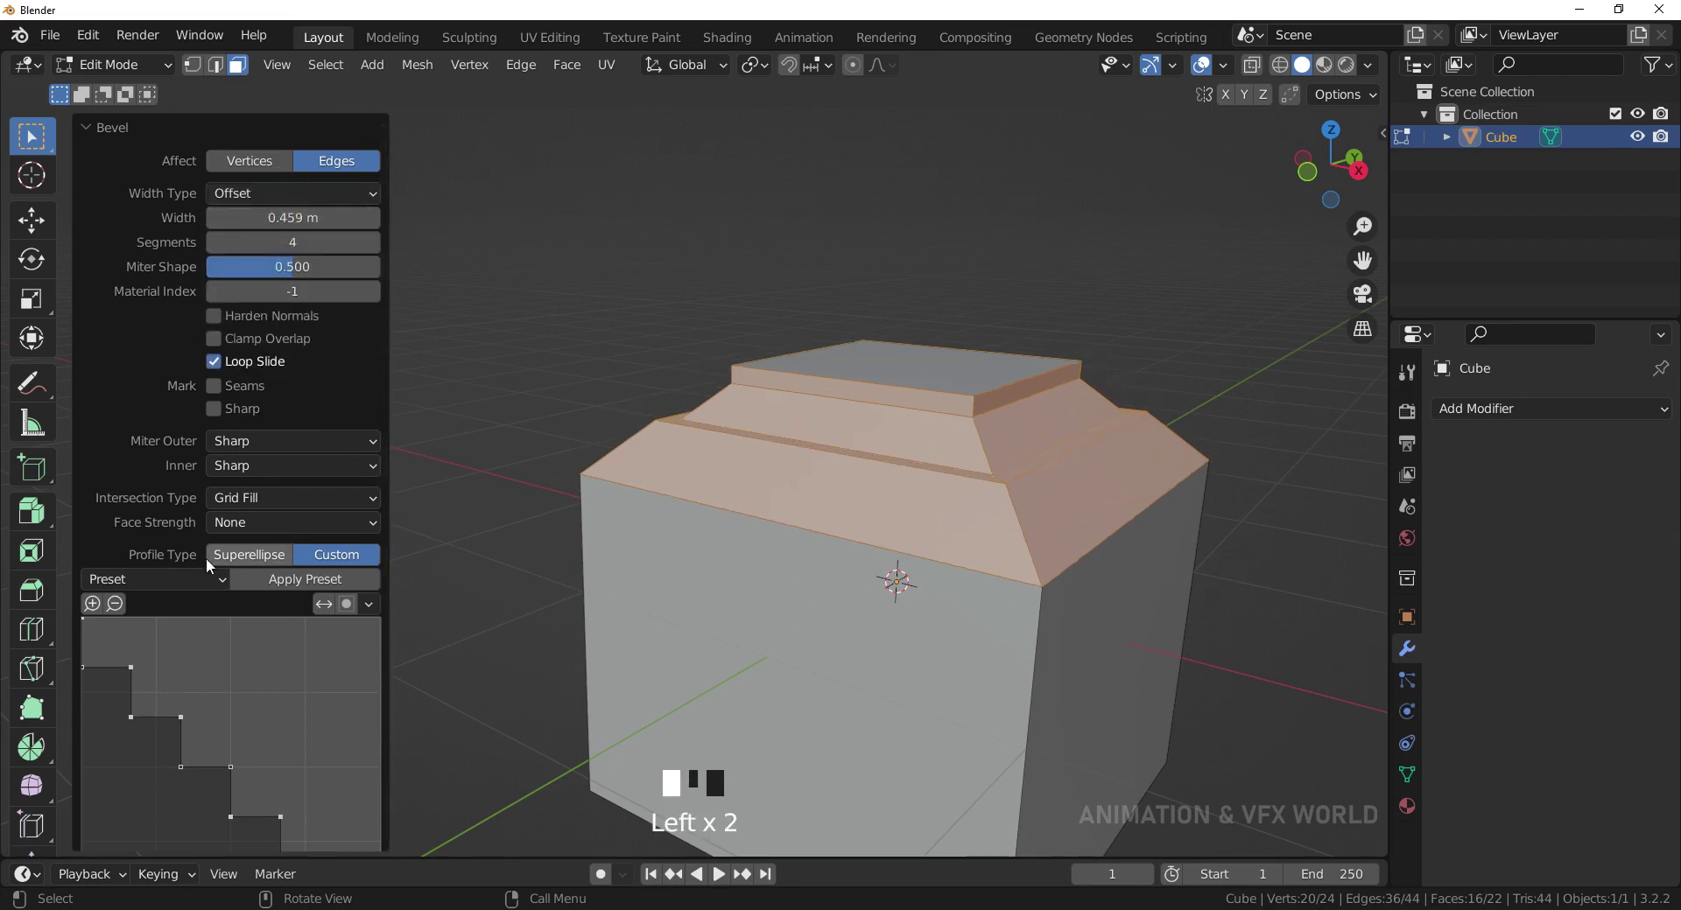
- Try the Cornice Molding preset on the 4-segment bevel, apply Steps instead, and inspect the two-step top
drag(208, 586, 177, 652)
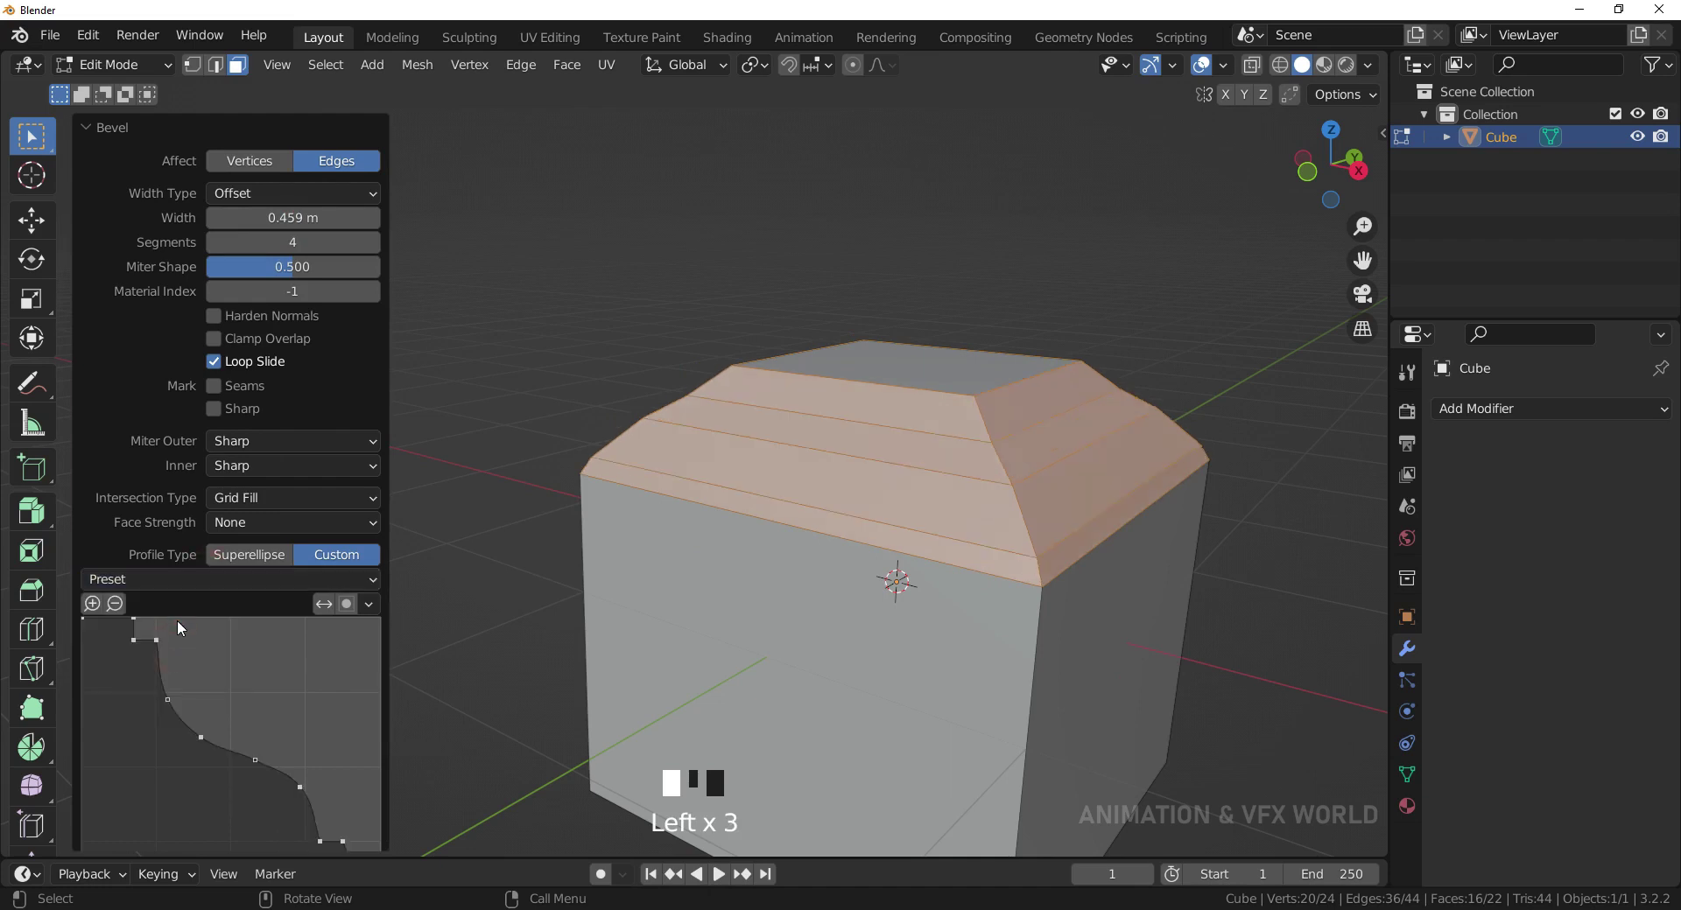
drag(175, 581, 140, 690)
middle_drag(875, 490, 1016, 507)
key(KP_1)
shift+middle_drag(919, 536, 870, 423)
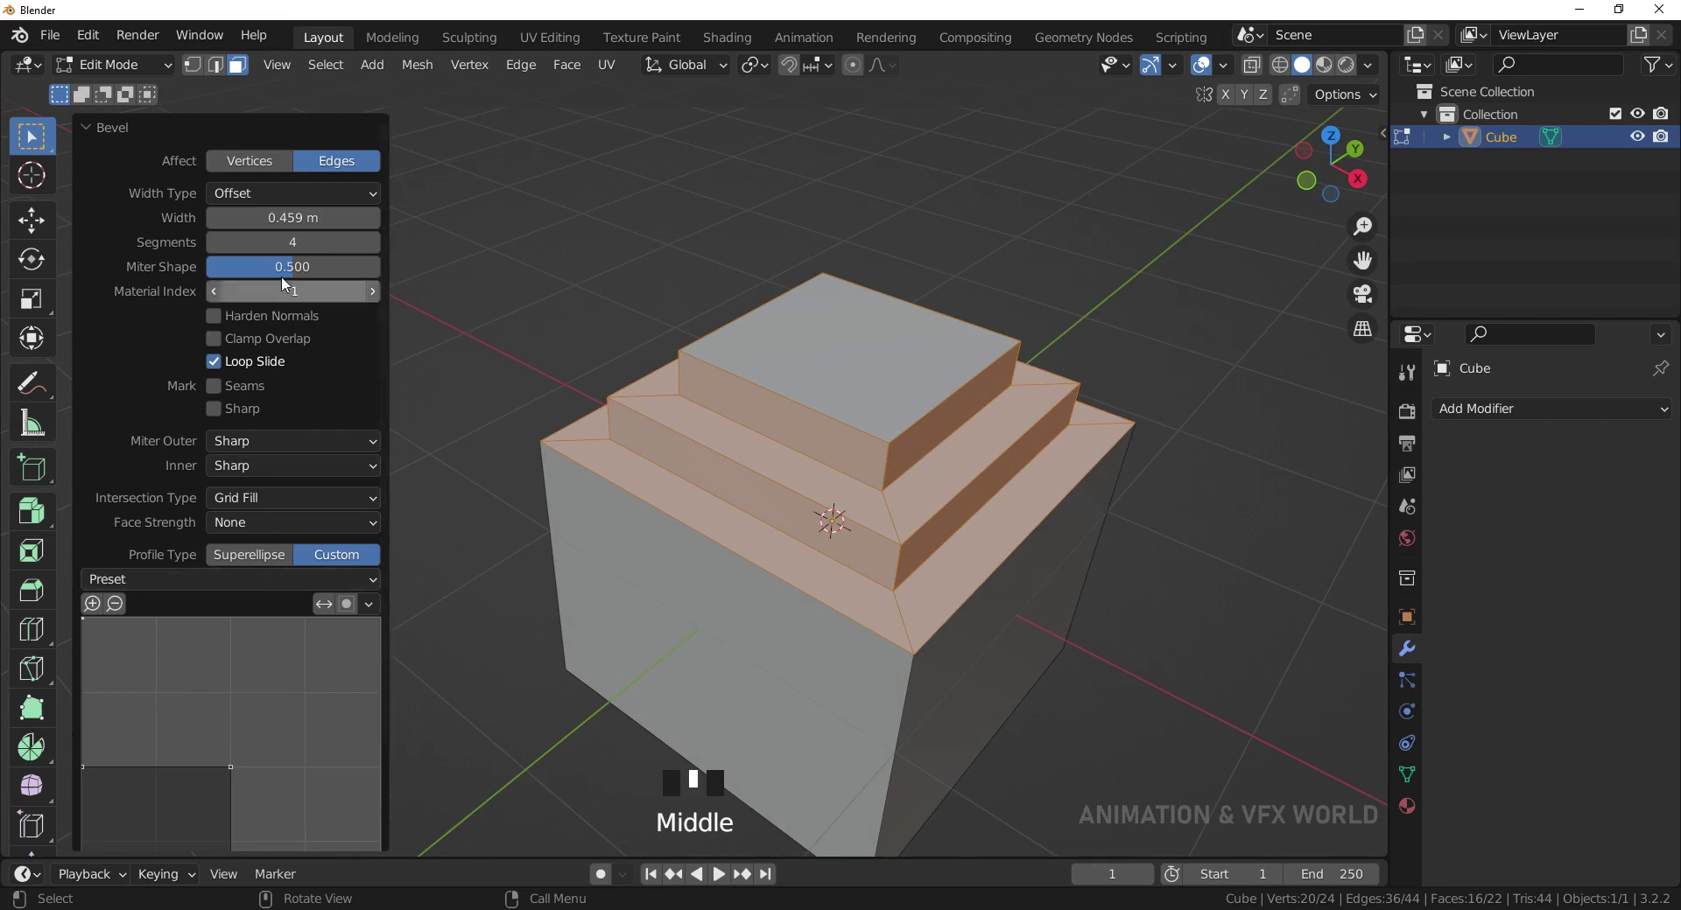
- Set the bevel's width to 0.669 m, its miter shape to 0.335 and its segments to 6
mouse_move(289, 242)
mouse_down()
mouse_move(309, 242)
mouse_move(315, 217)
mouse_move(297, 218)
mouse_up()
middle_drag(814, 459, 840, 333)
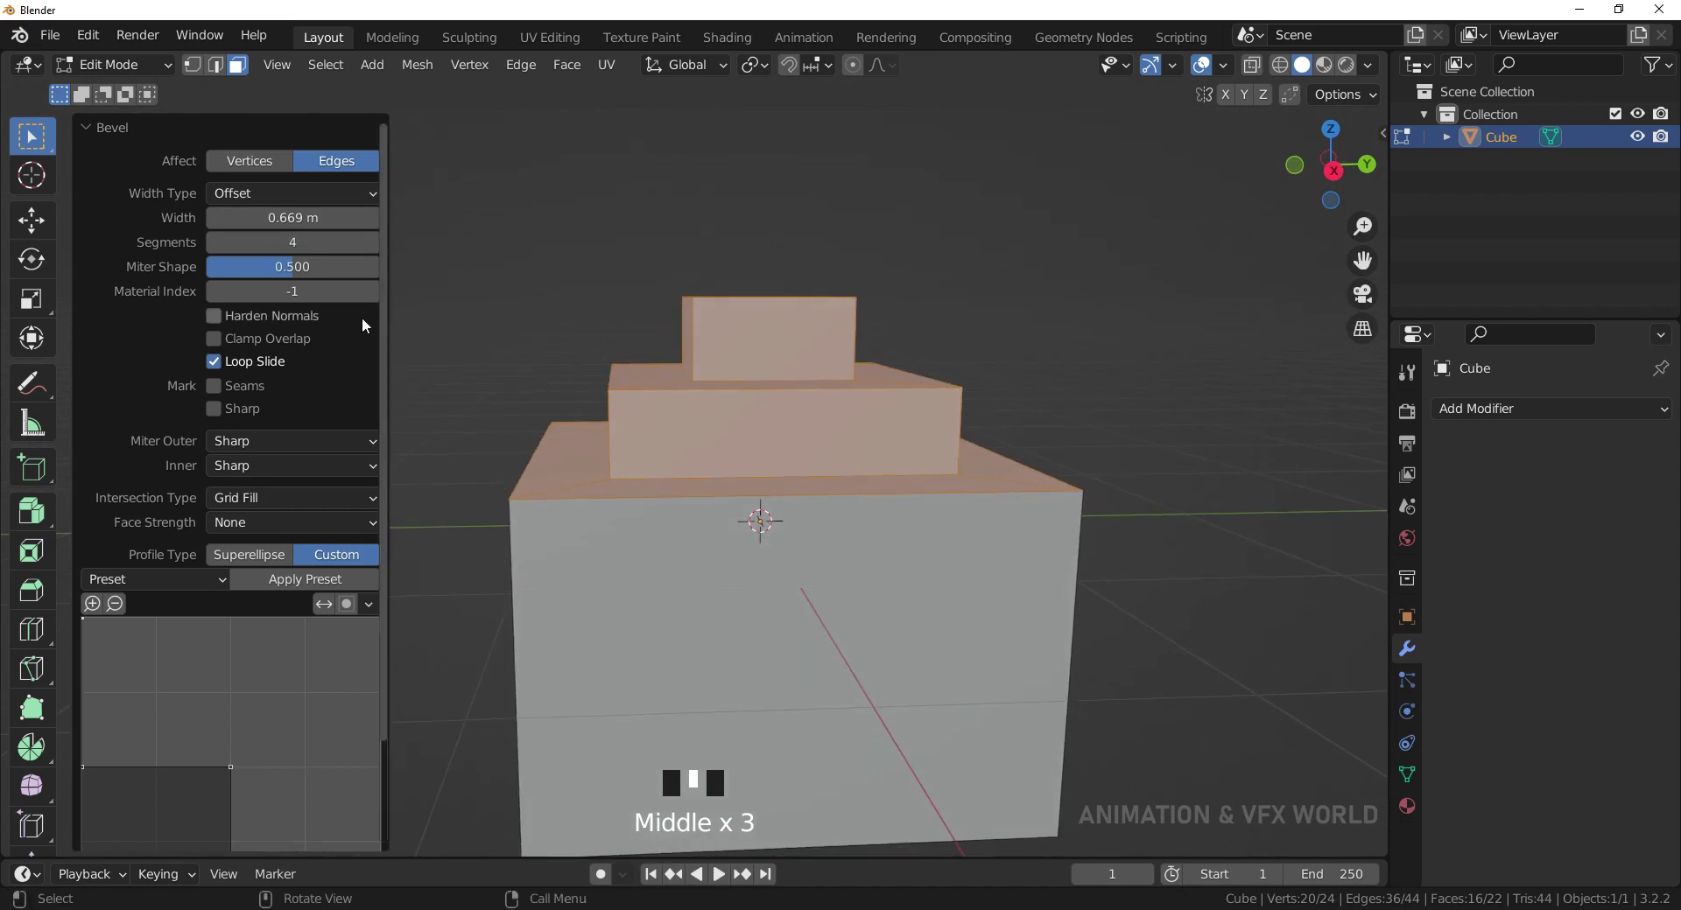
drag(303, 267, 280, 243)
middle_drag(788, 376, 432, 255)
key(KP_2)
key(KP_1)
drag(335, 242, 377, 242)
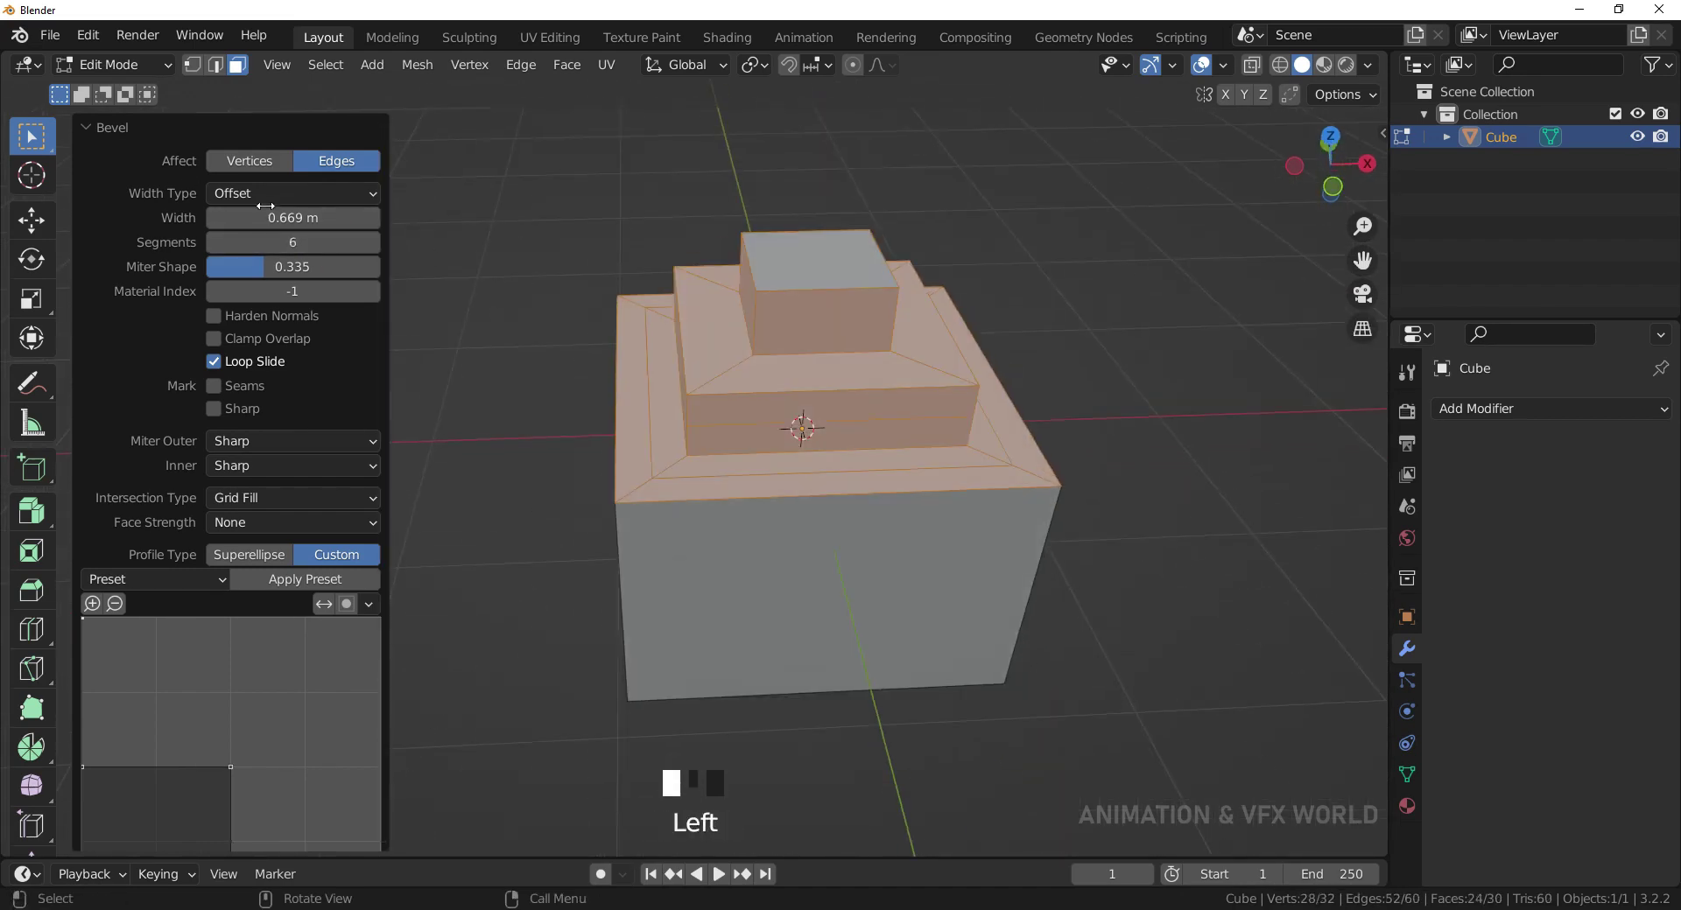
- Reset the 6-segment bevel's profile to Default and reapply the Steps preset to form evenly spaced steps
click(162, 585)
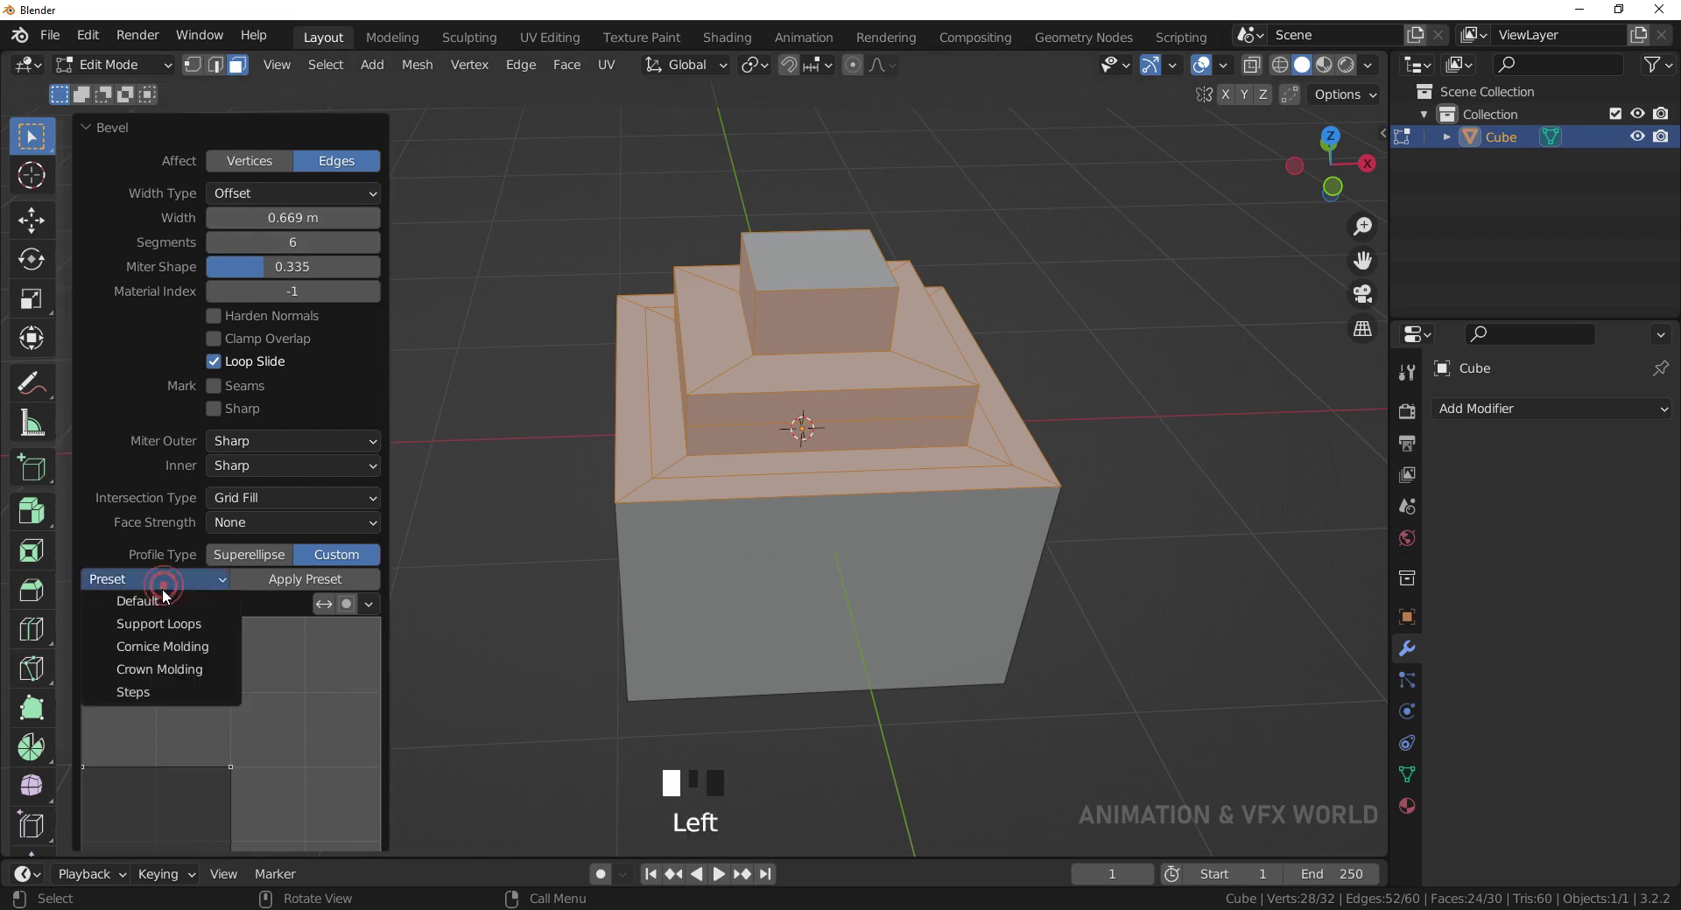
click(147, 595)
click(160, 581)
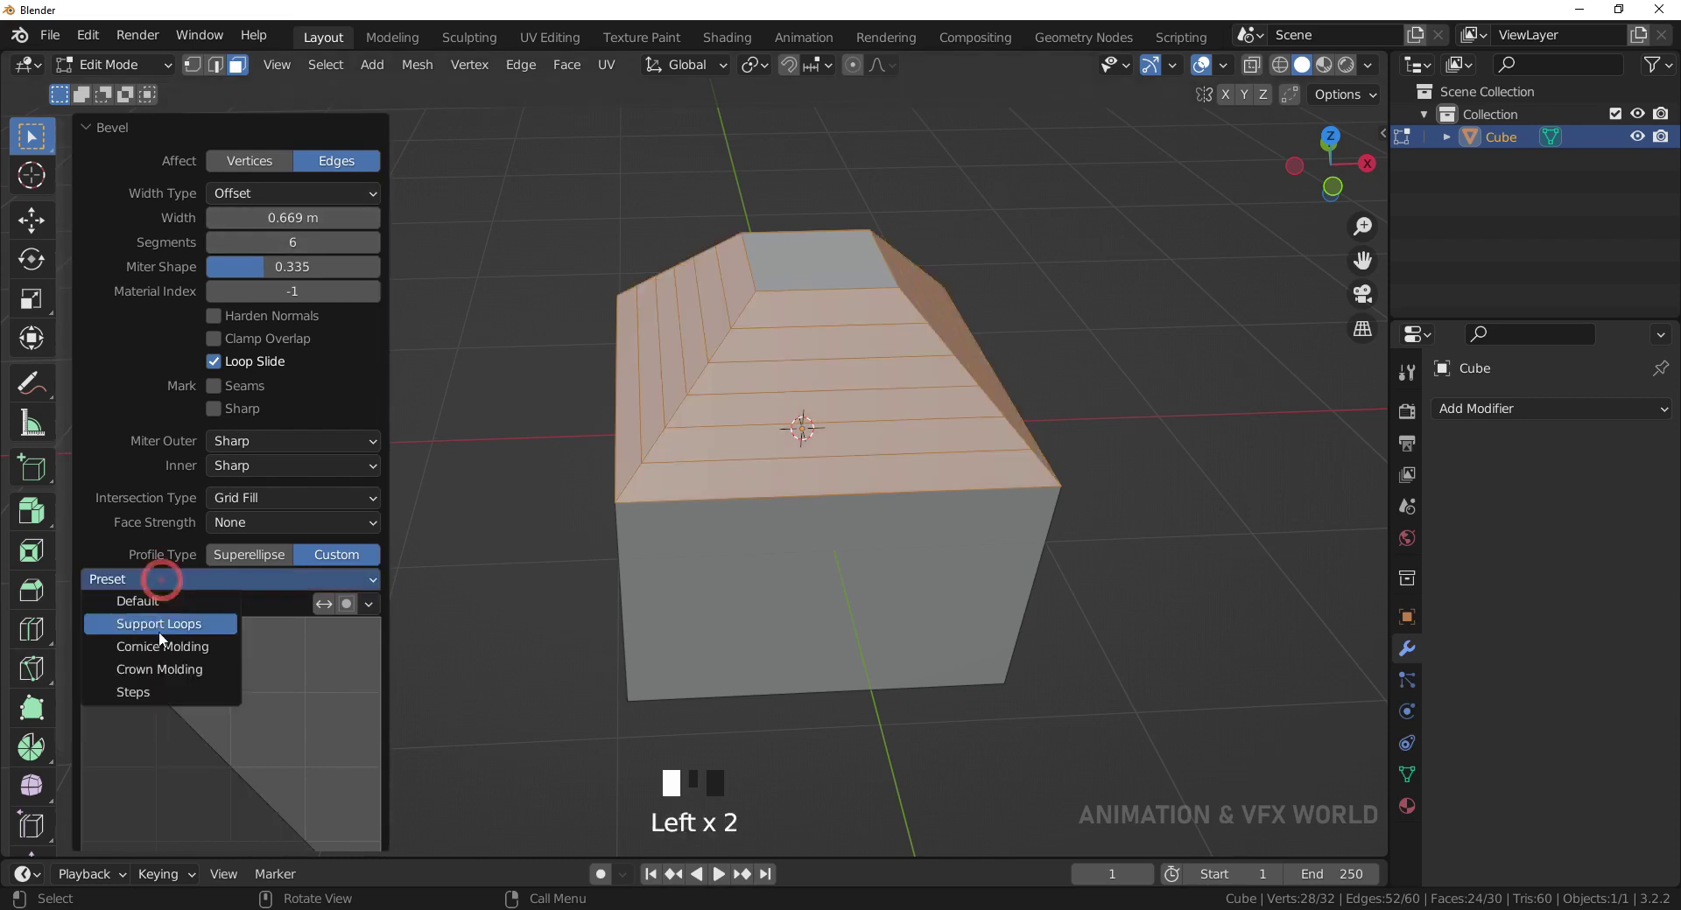
click(145, 696)
middle_drag(788, 630, 791, 559)
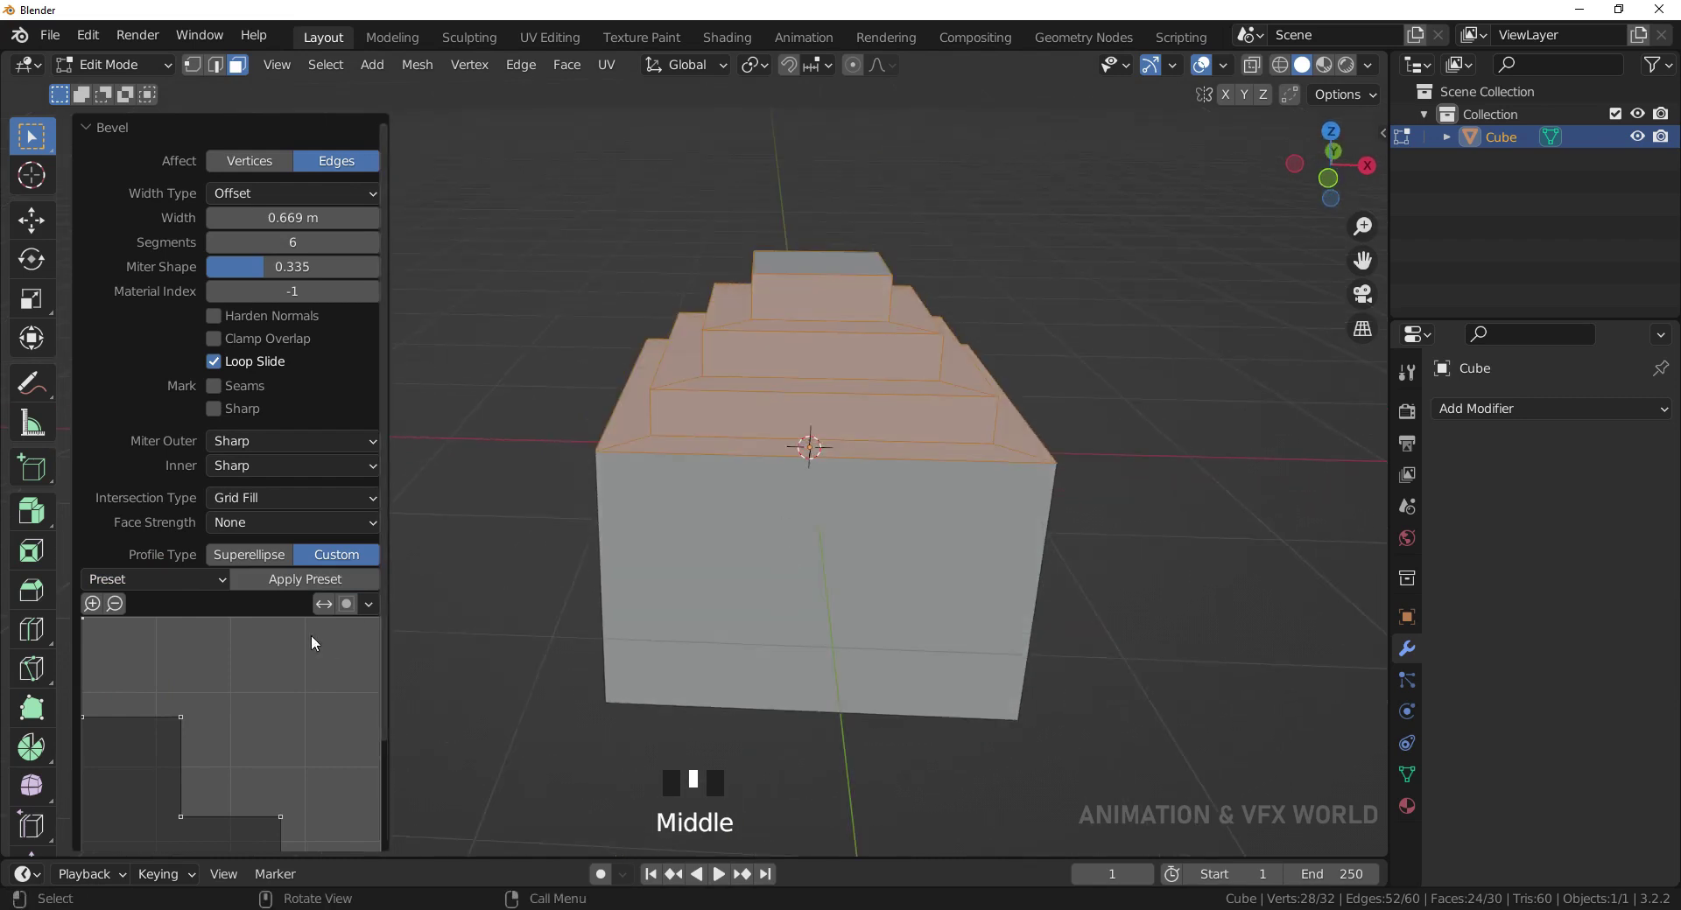
- Reset the bevel profile to Default and apply the Crown Molding preset
click(182, 579)
click(170, 601)
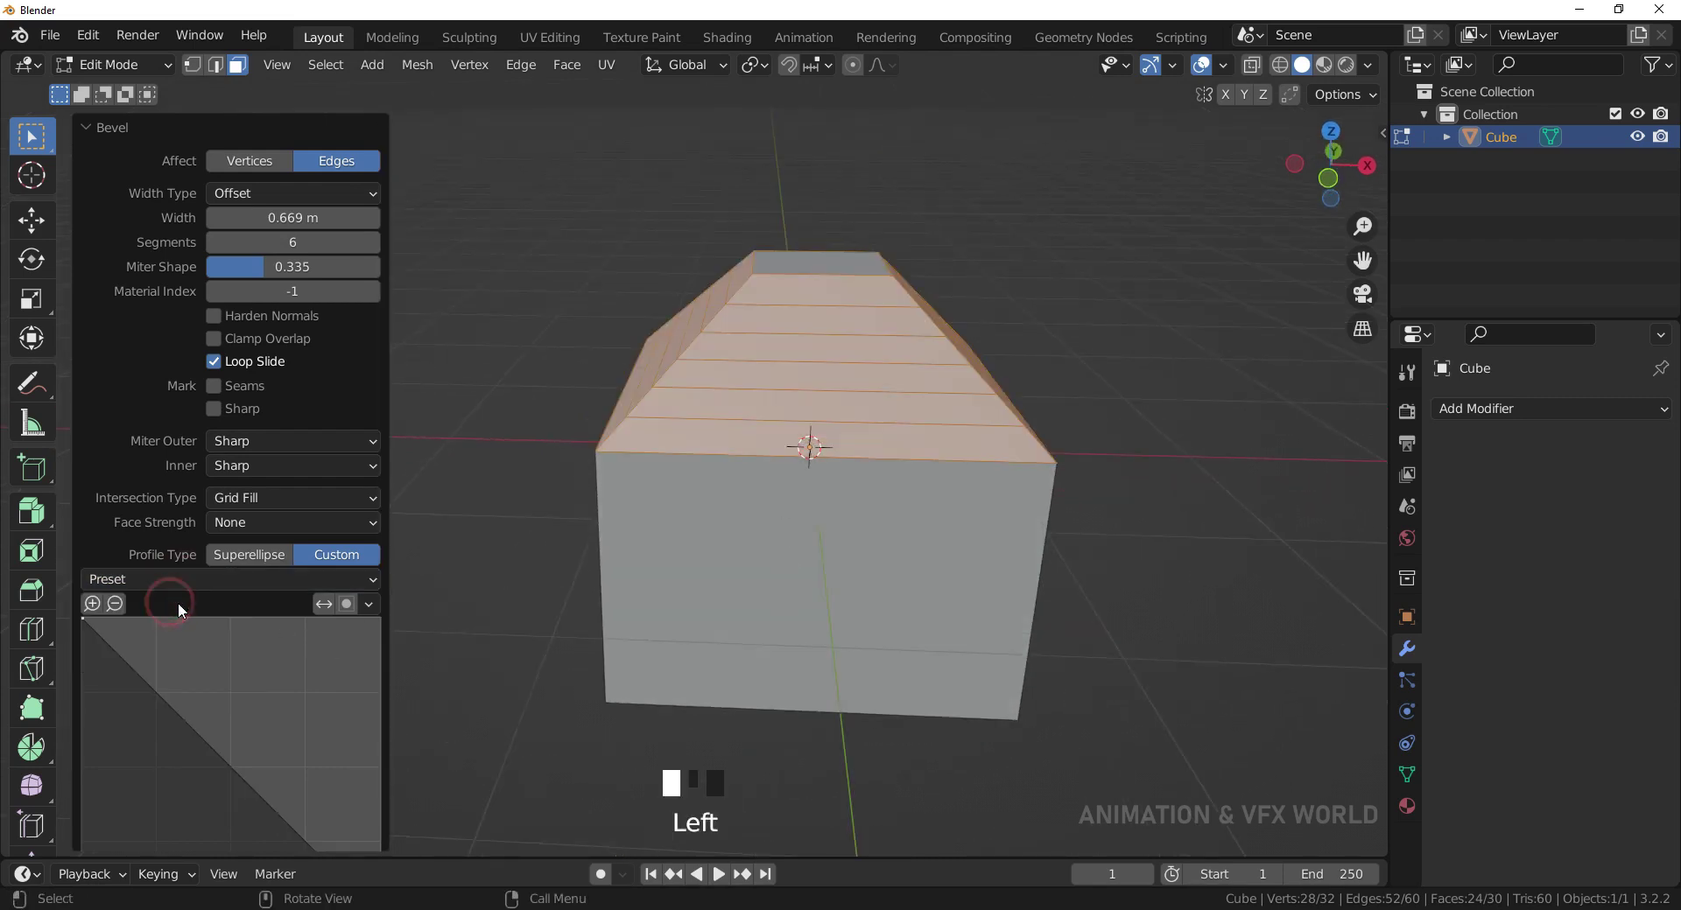
click(219, 578)
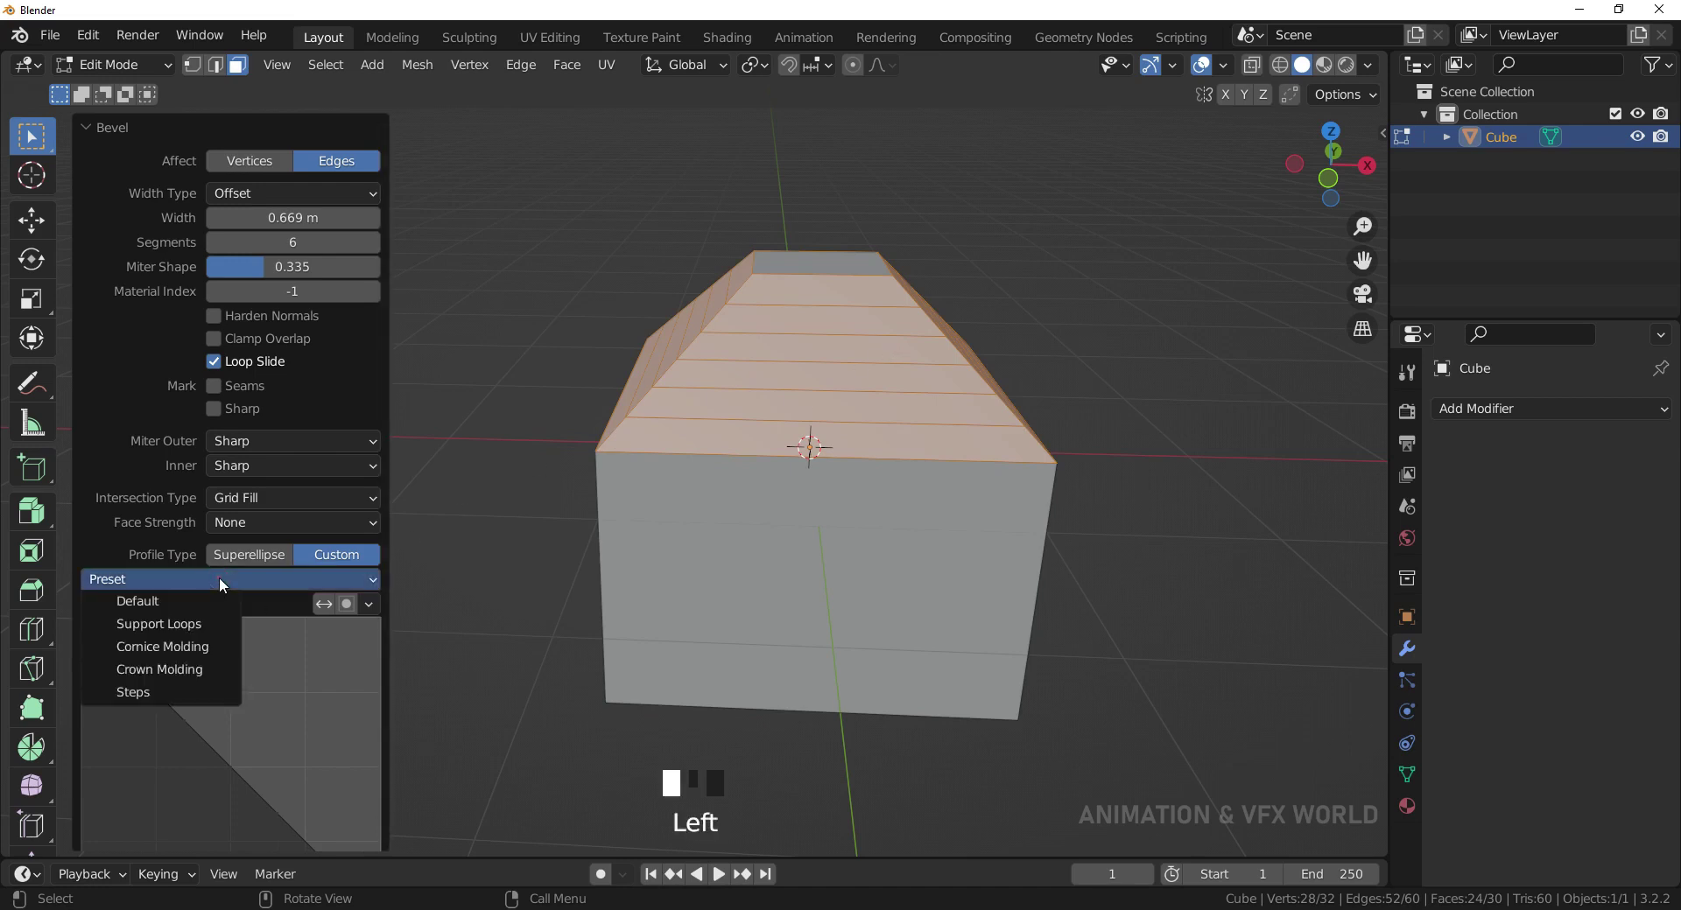
click(181, 674)
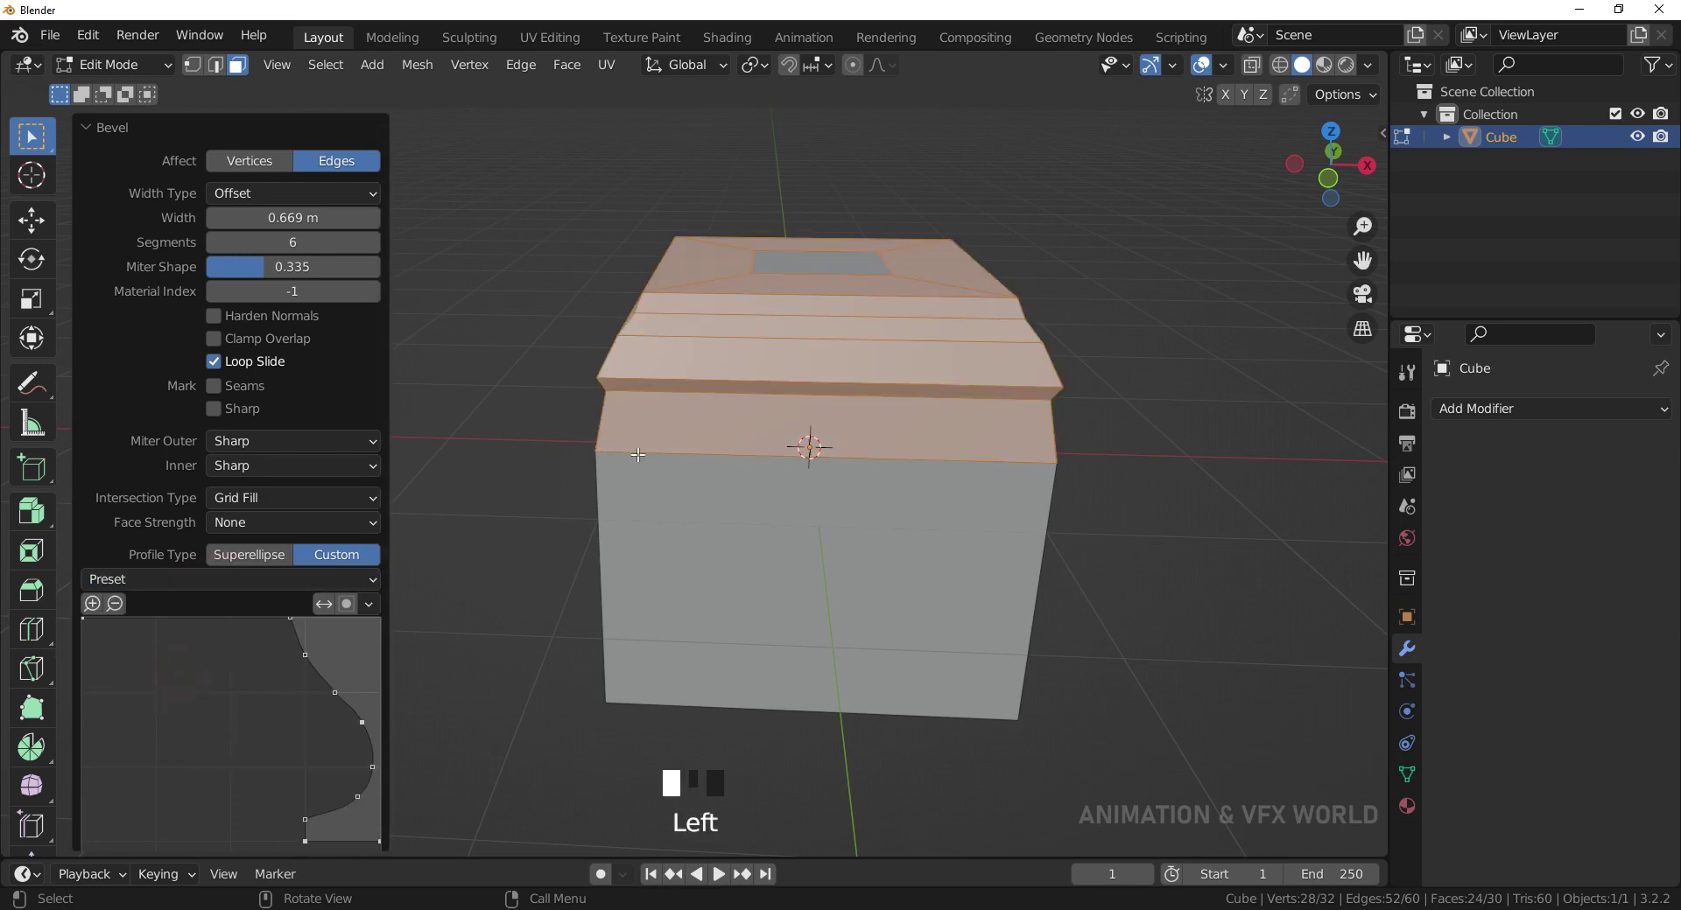
- Try the Crown Molding bevel with 13 segments, and set the segments to 3
middle_drag(744, 569, 832, 560)
mouse_move(308, 243)
mouse_down()
mouse_move(368, 242)
mouse_move(280, 242)
mouse_up()
click(307, 242)
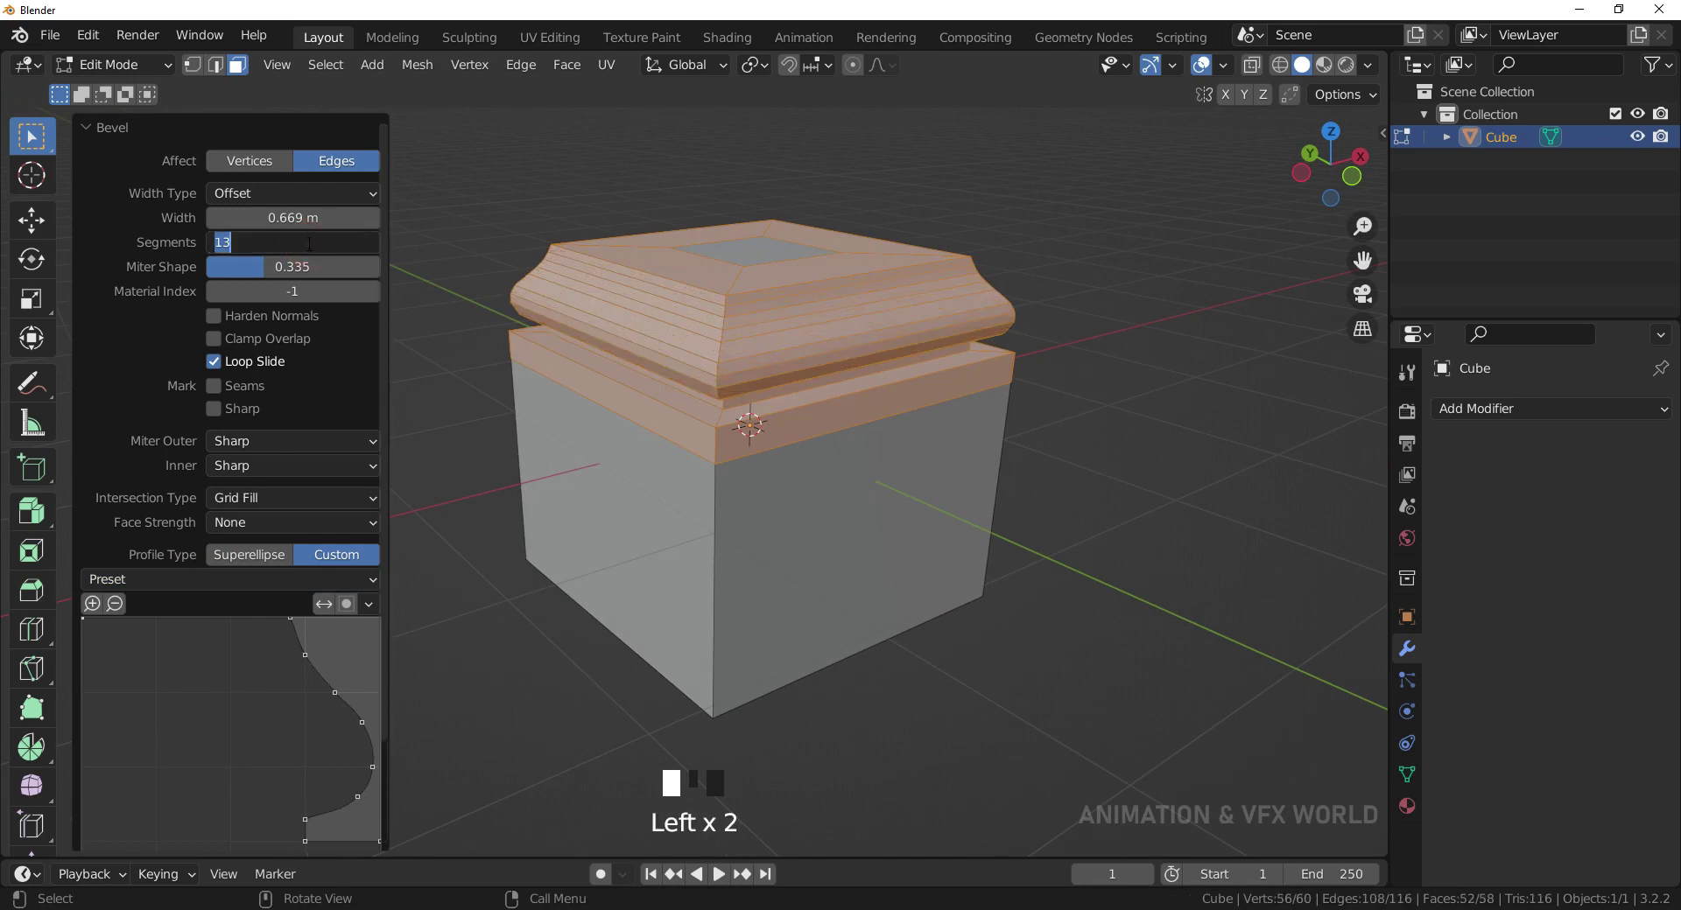
text(3)
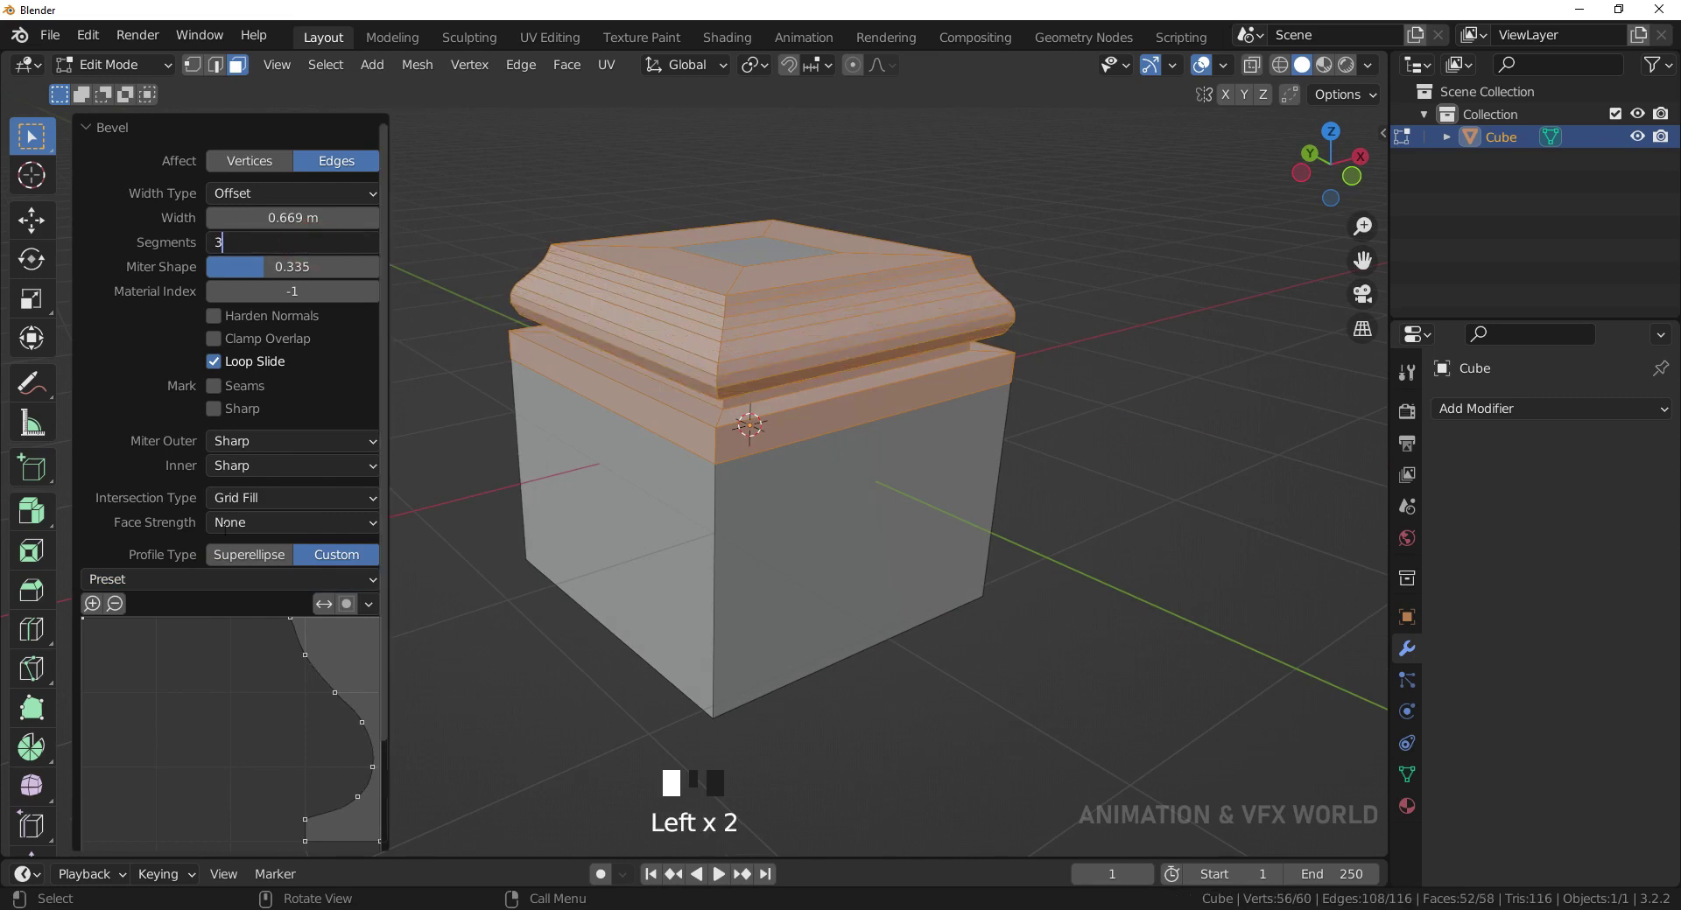
key(Return)
- Apply the Steps preset to the bevel's custom profile and set the segments to 5
click(181, 580)
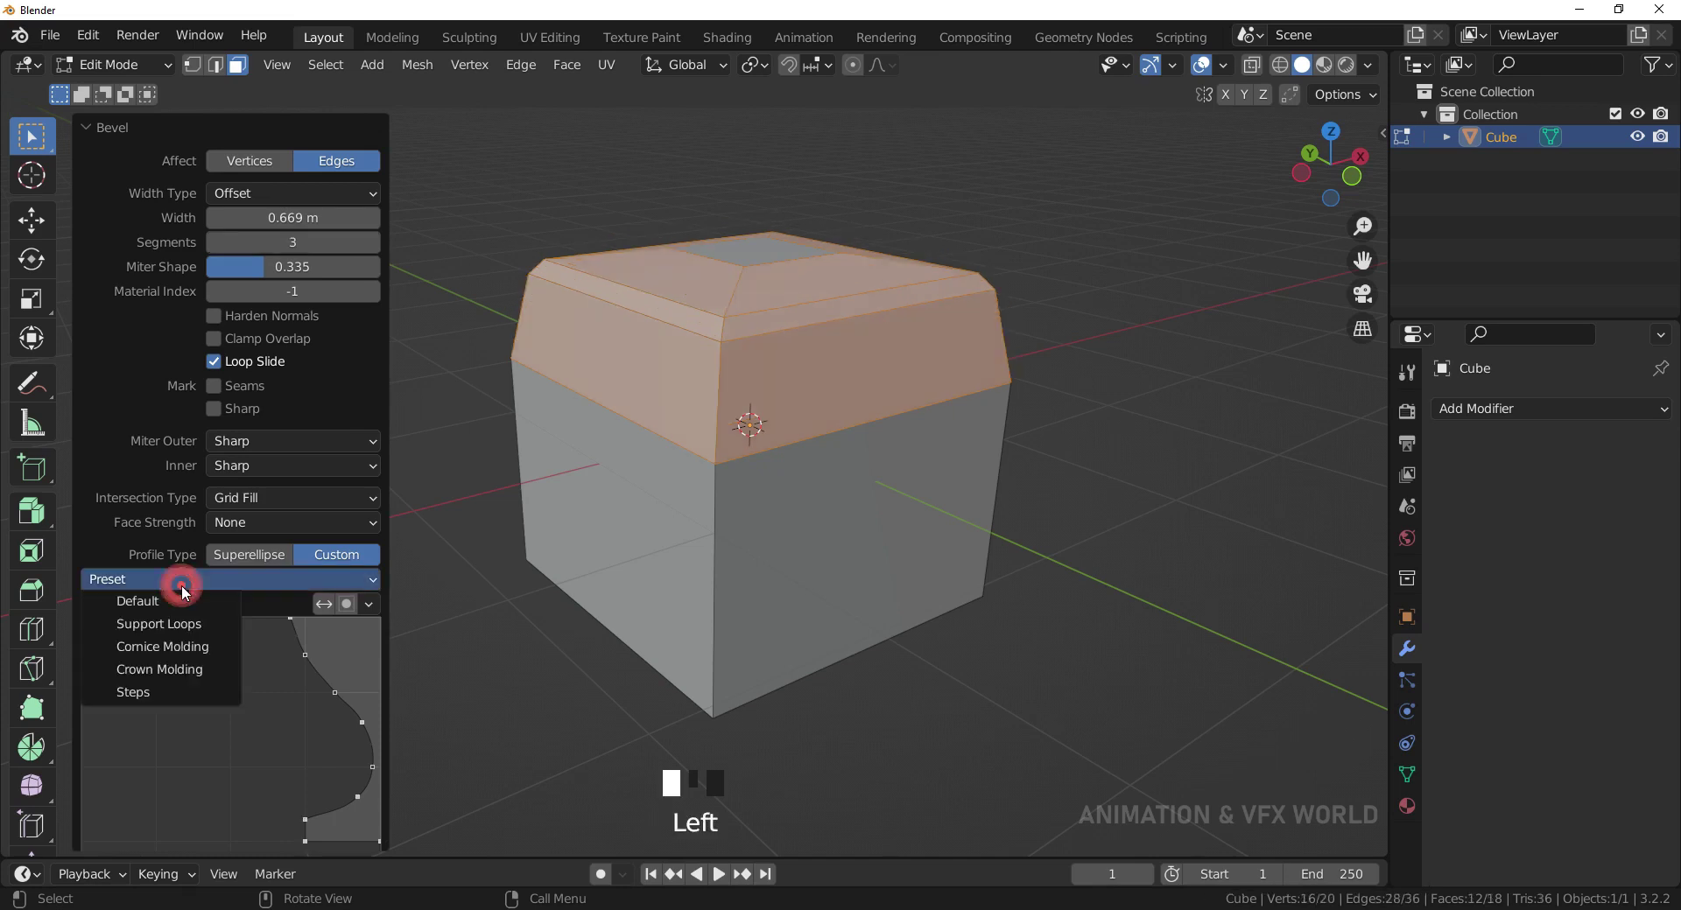
click(162, 697)
middle_drag(699, 514, 765, 551)
click(373, 243)
click(373, 242)
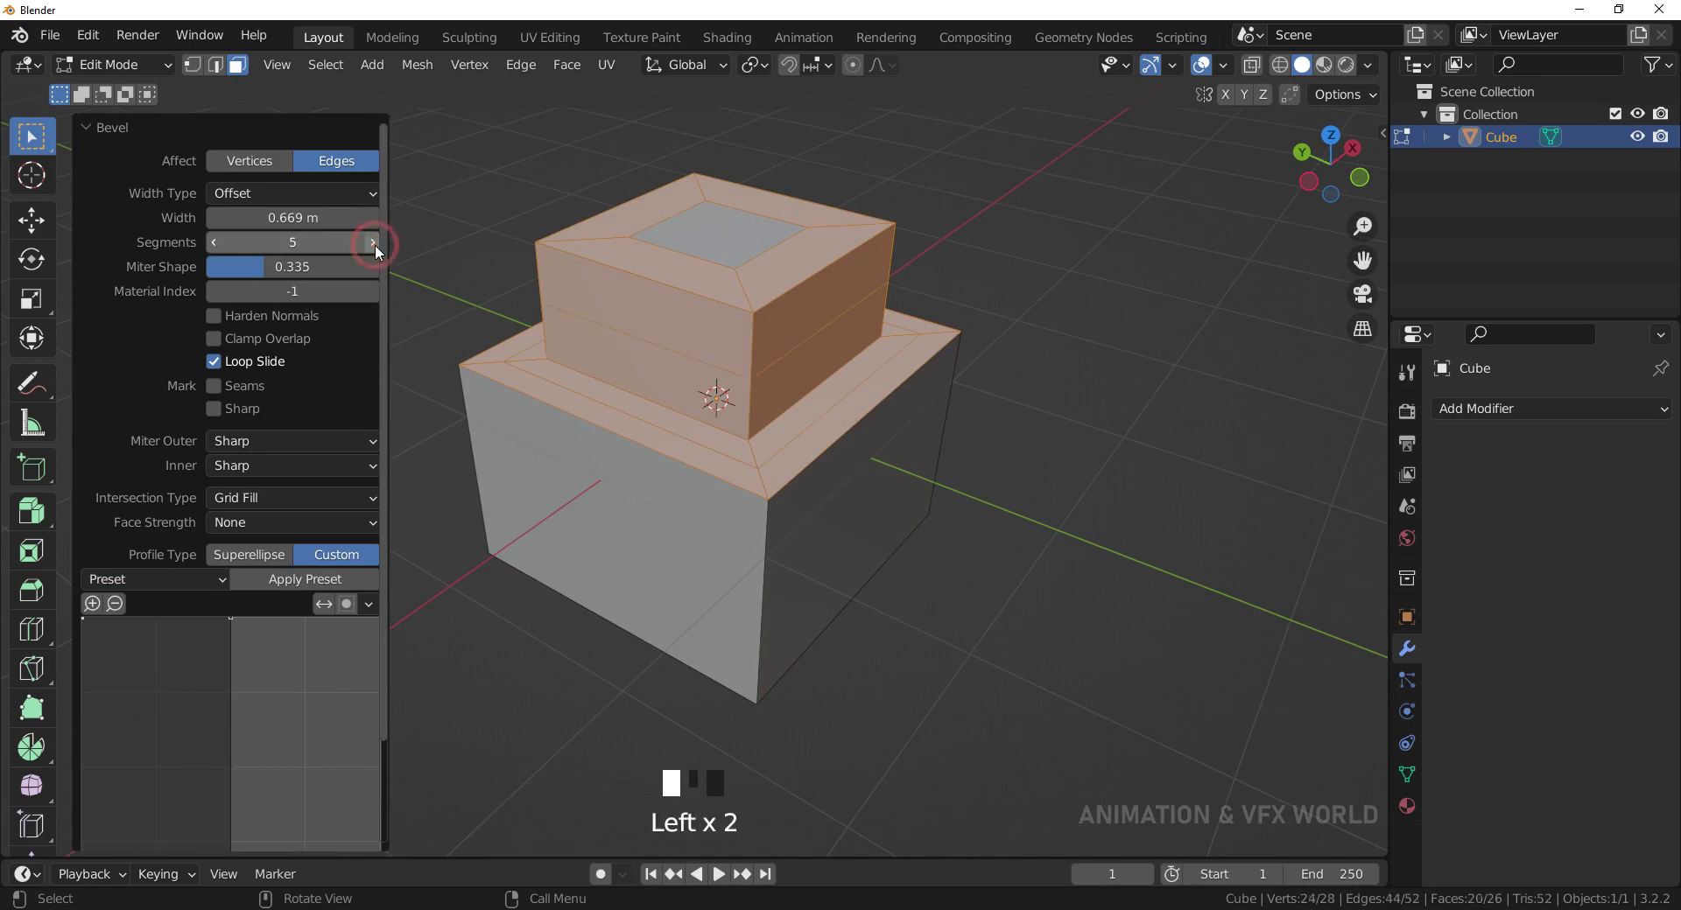
- Reset the 5-segment bevel's profile to Default and reapply the Steps preset to distribute the steps evenly
click(186, 581)
click(157, 606)
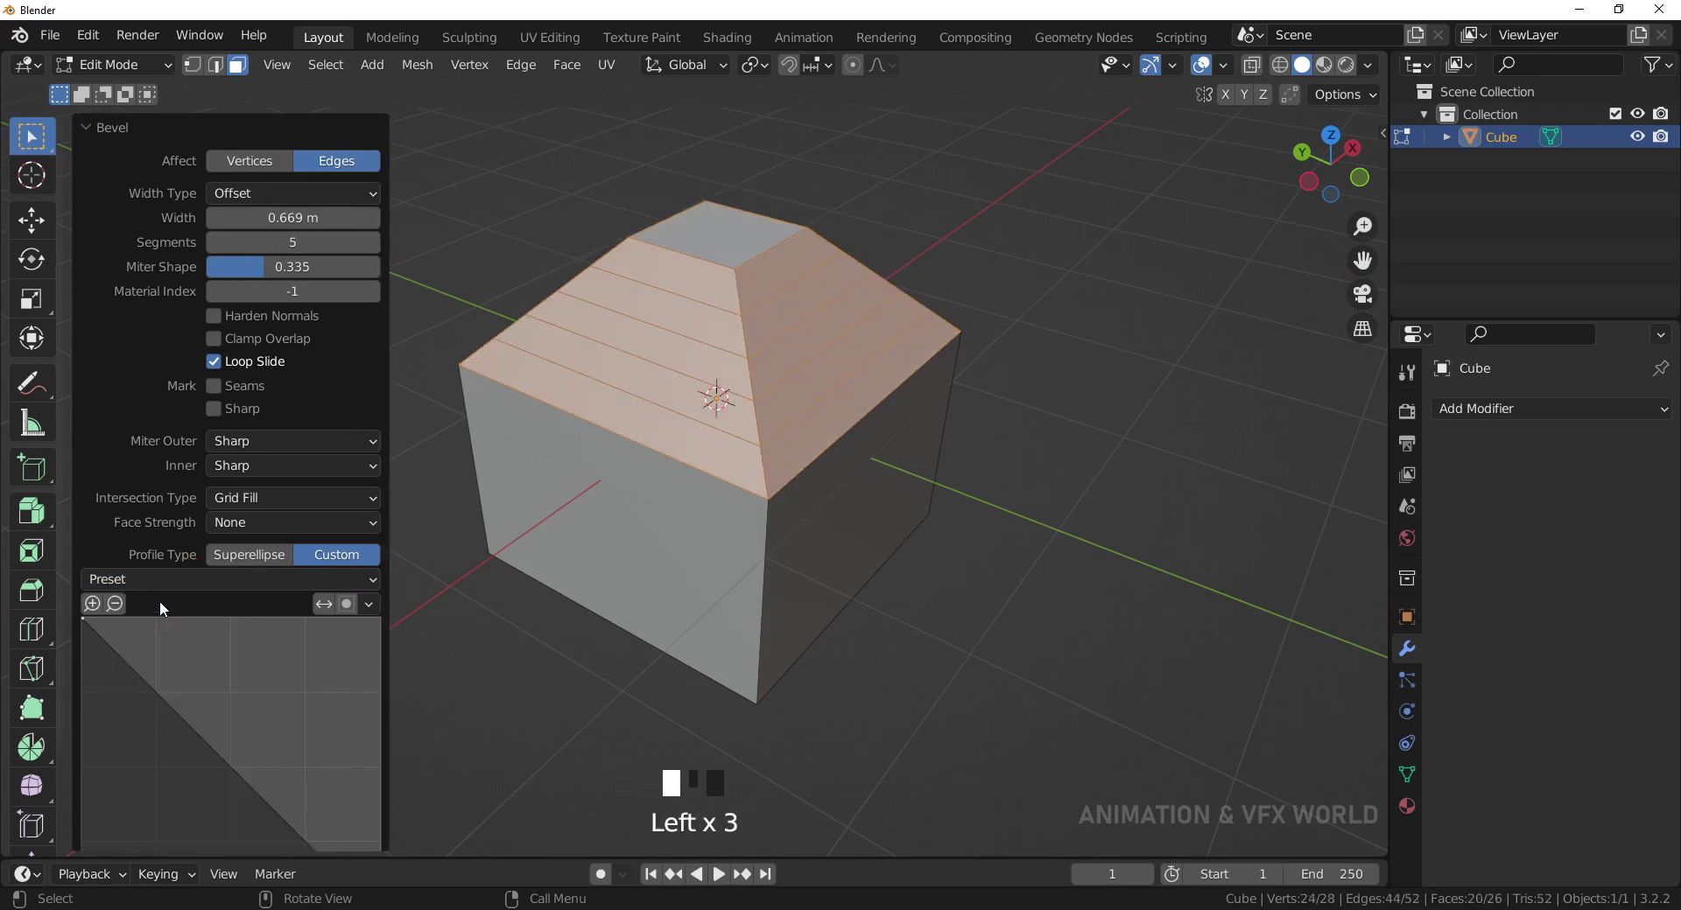
click(170, 576)
click(139, 690)
middle_drag(819, 481, 645, 443)
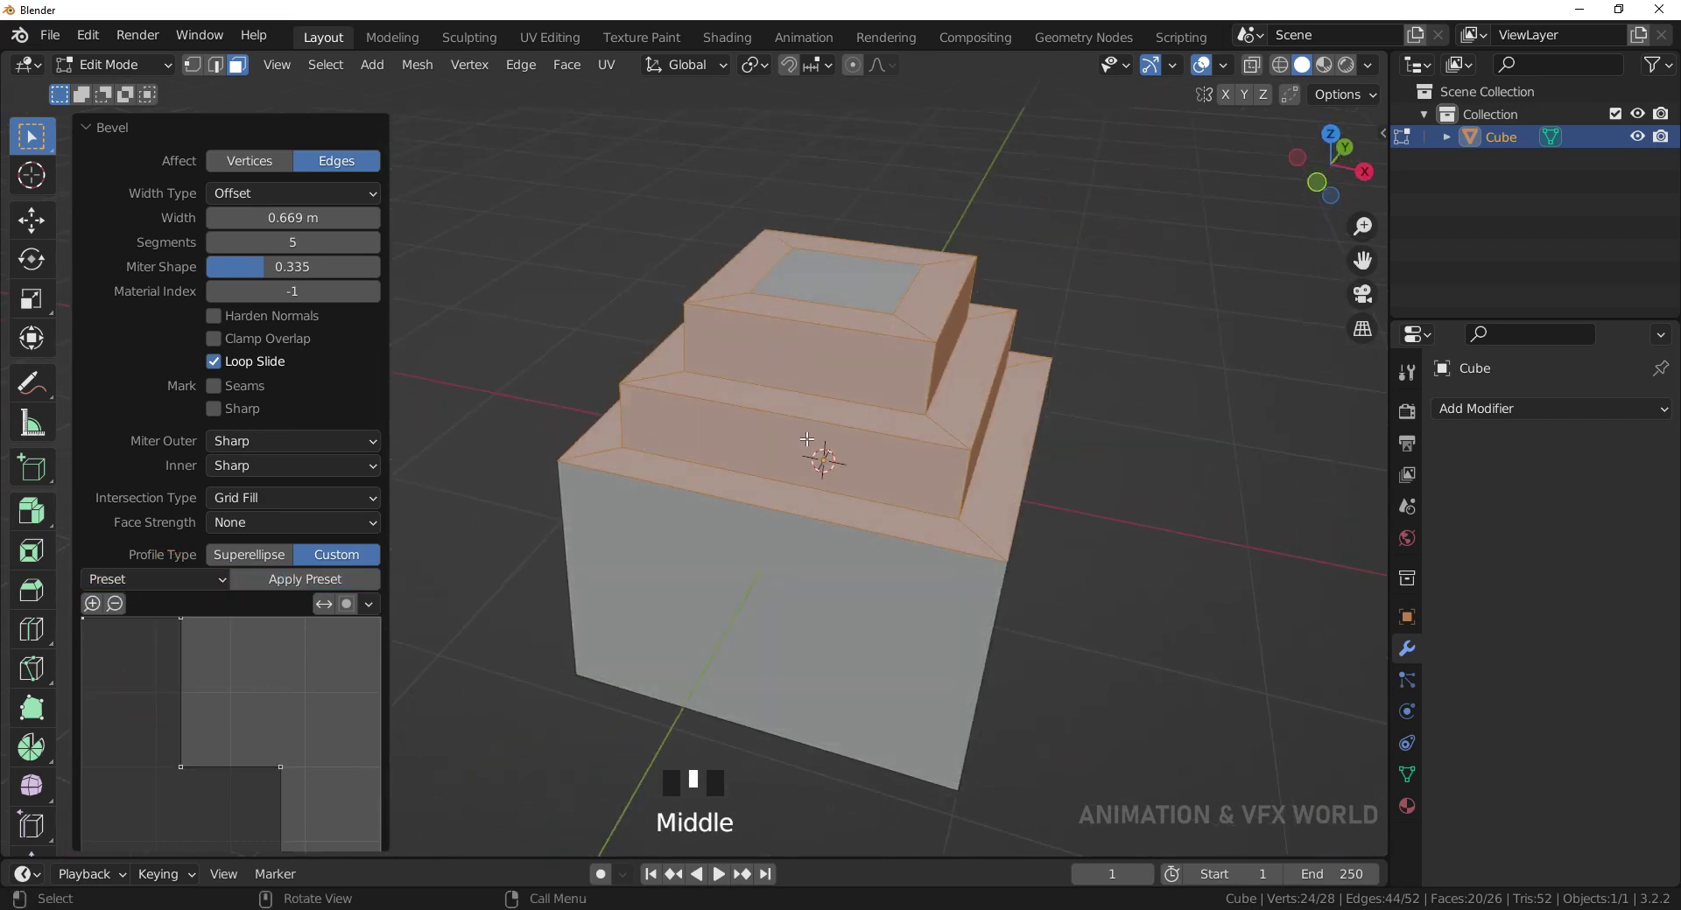
- Set the stepped bevel's width to 0.589 m and its miter shape to 0.220
drag(295, 217, 289, 218)
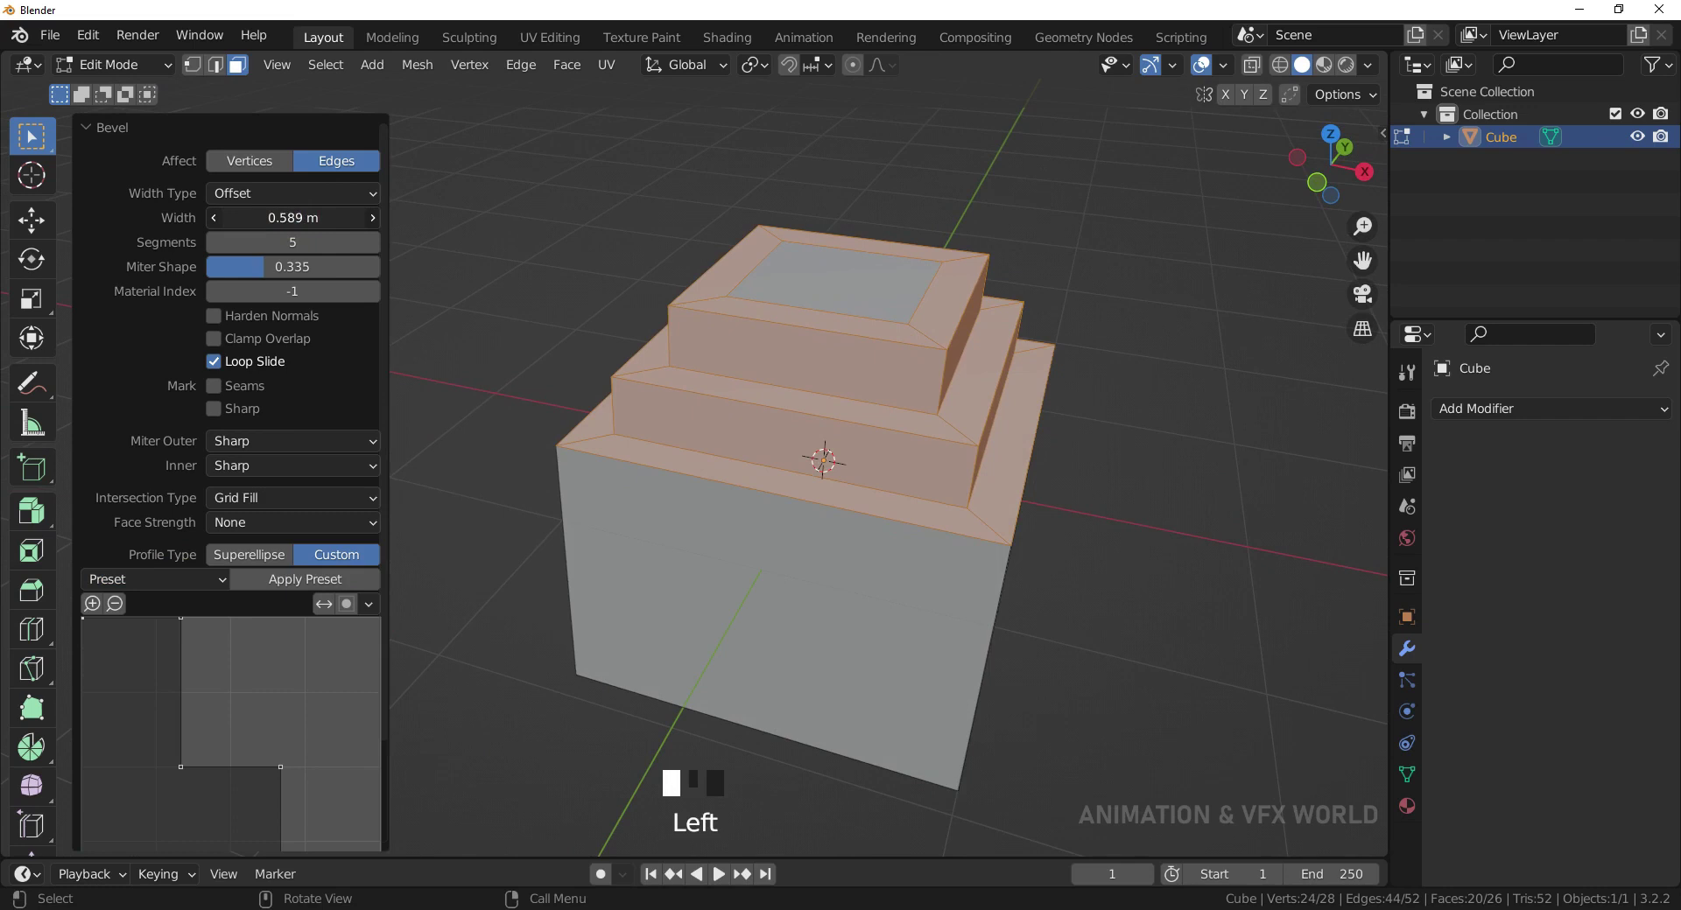
click(289, 217)
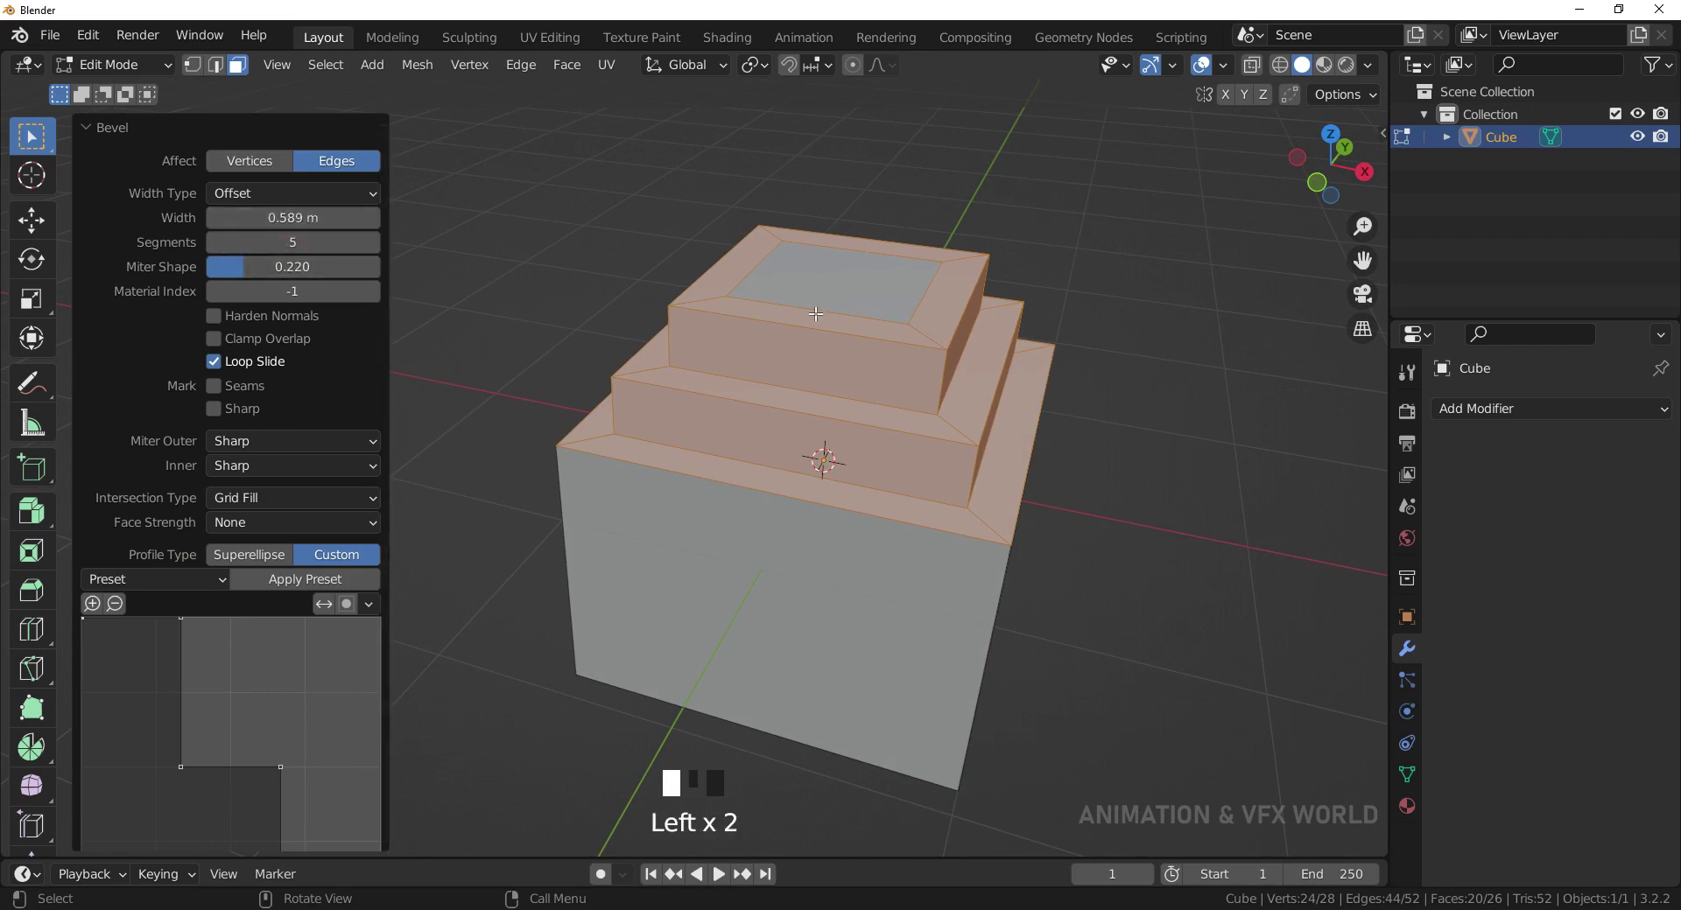
- Extrude the small central top face of the stepped cube downward to form a square recess
click(822, 289)
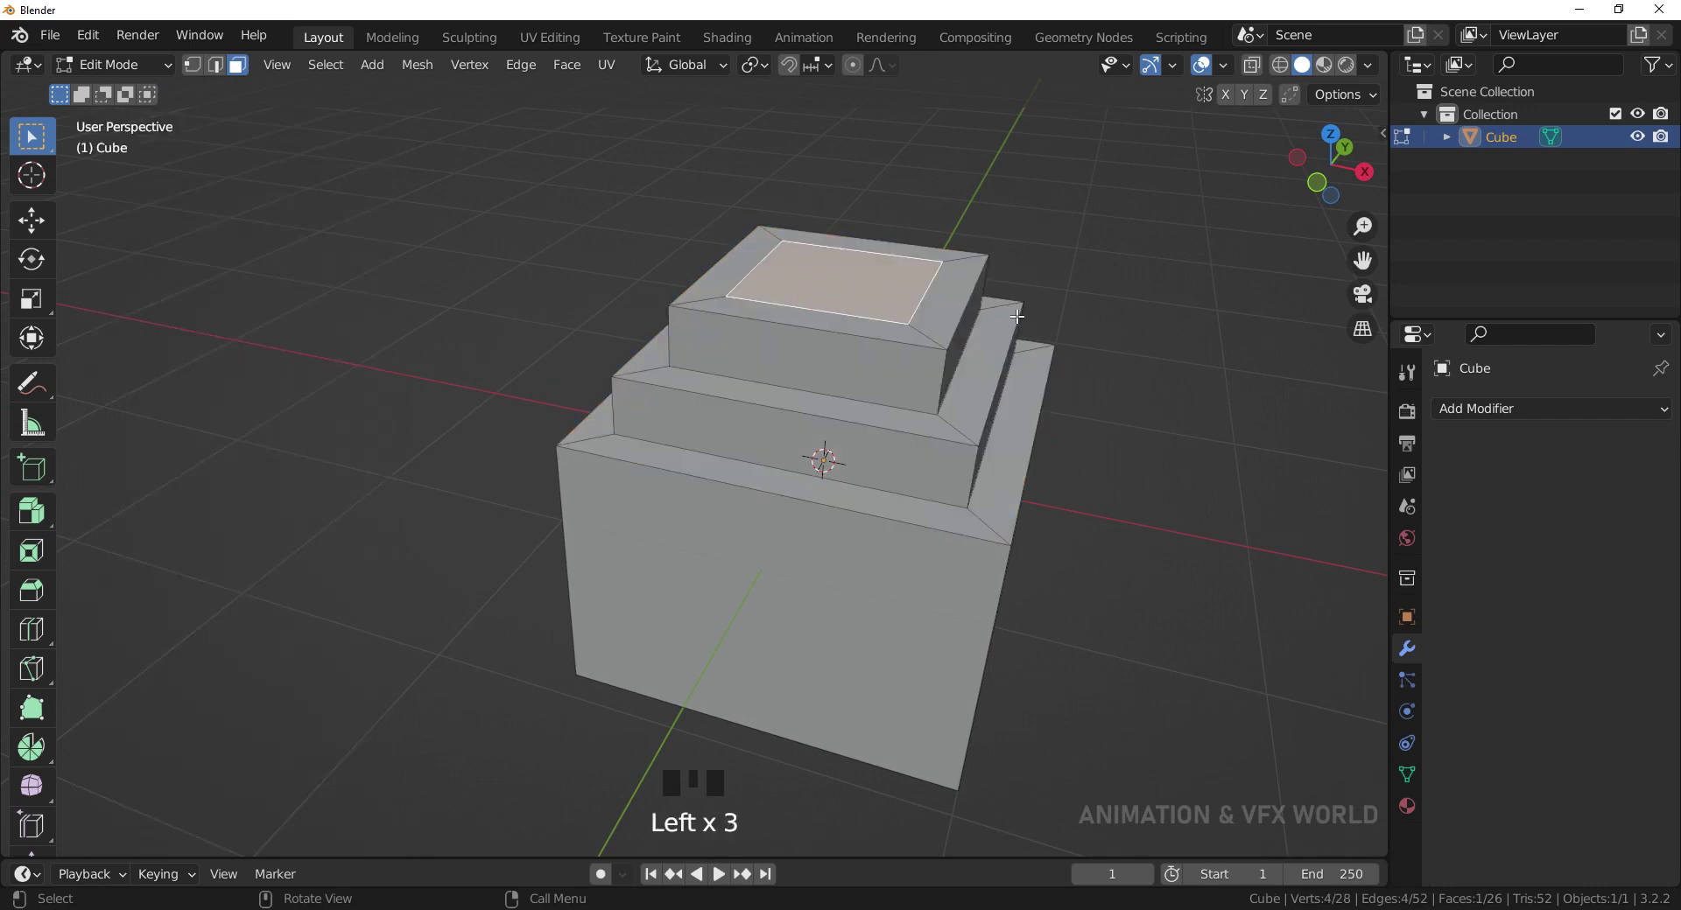
key(KP_7)
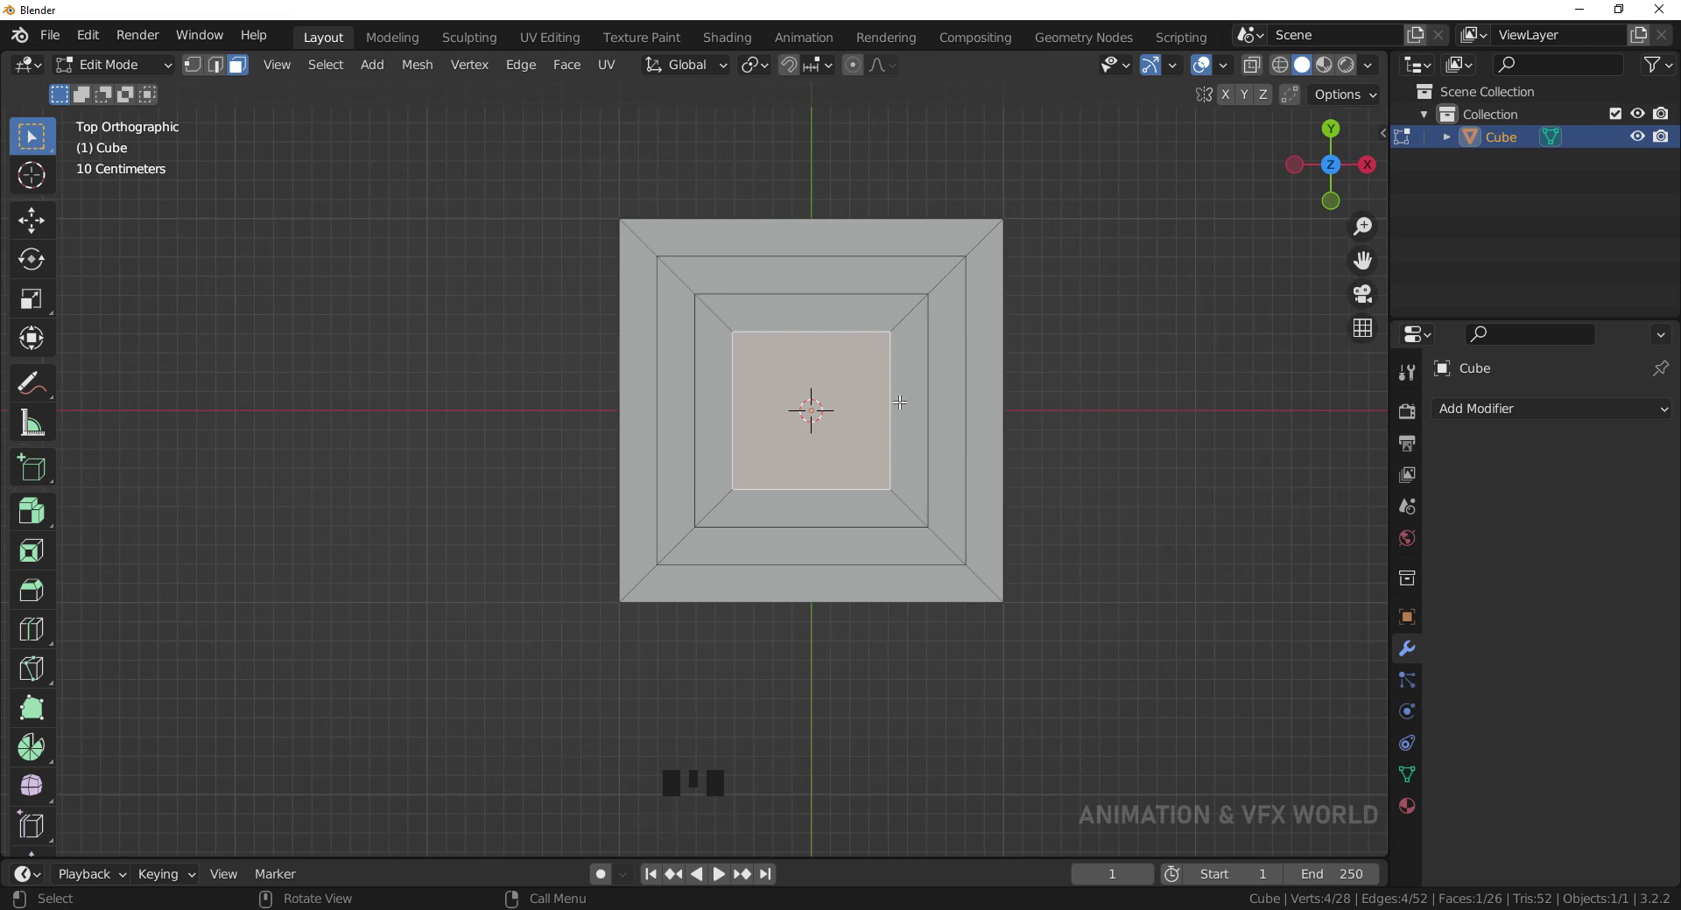
key(KP_1)
shift+middle_drag(900, 387, 873, 364)
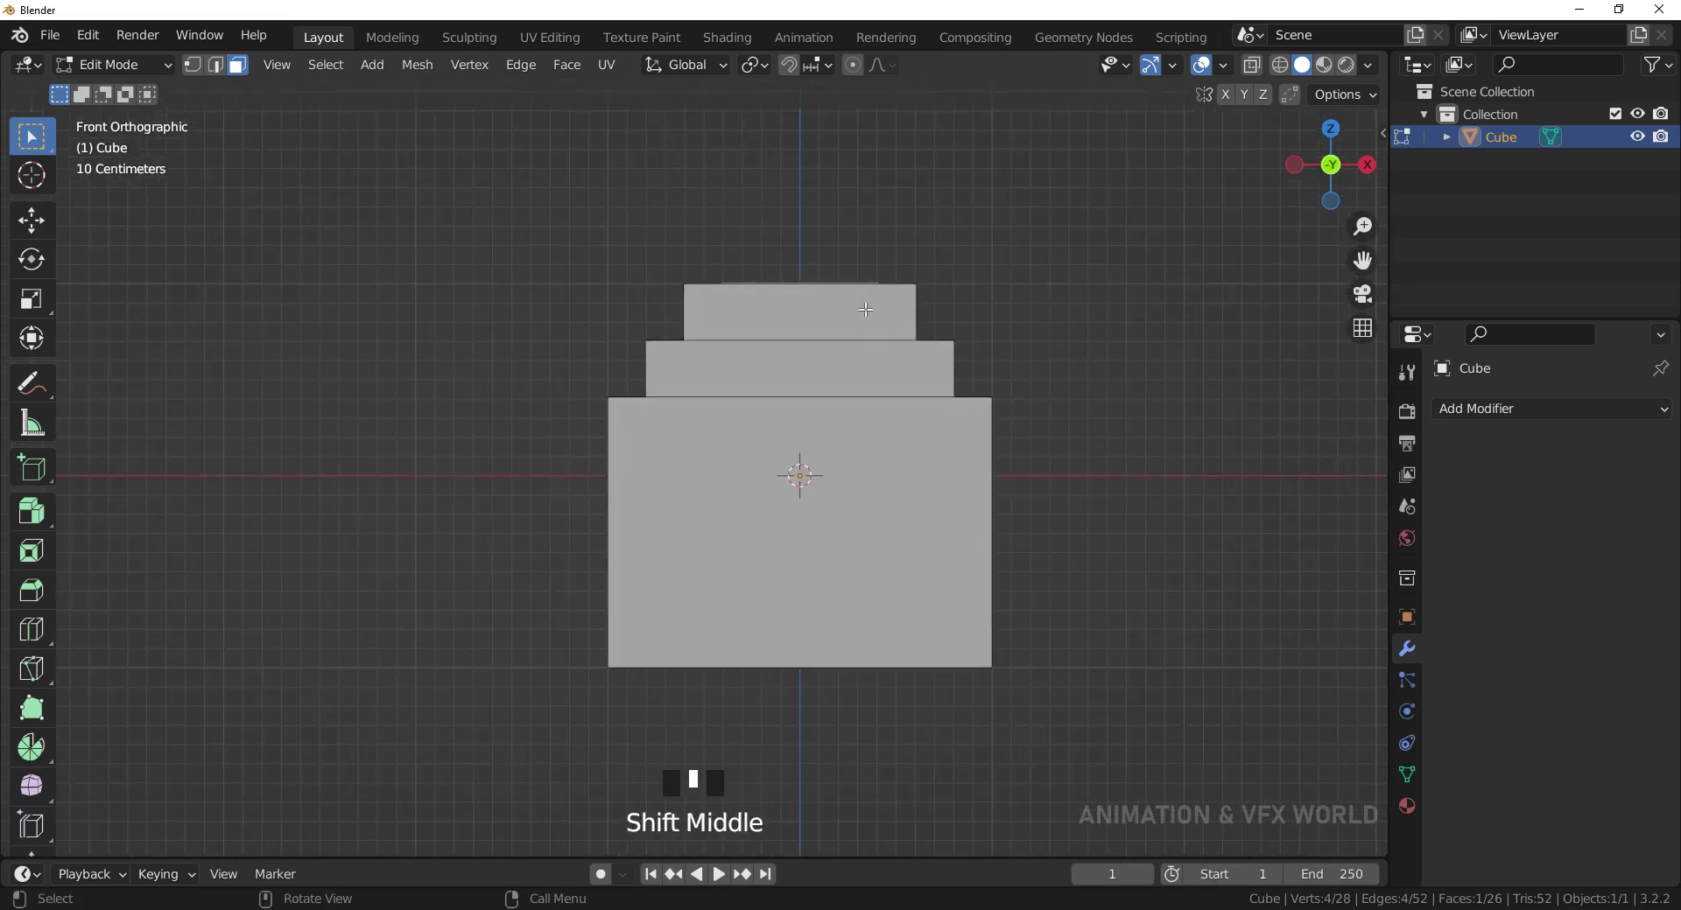
middle_drag(865, 291, 886, 356)
key(e)
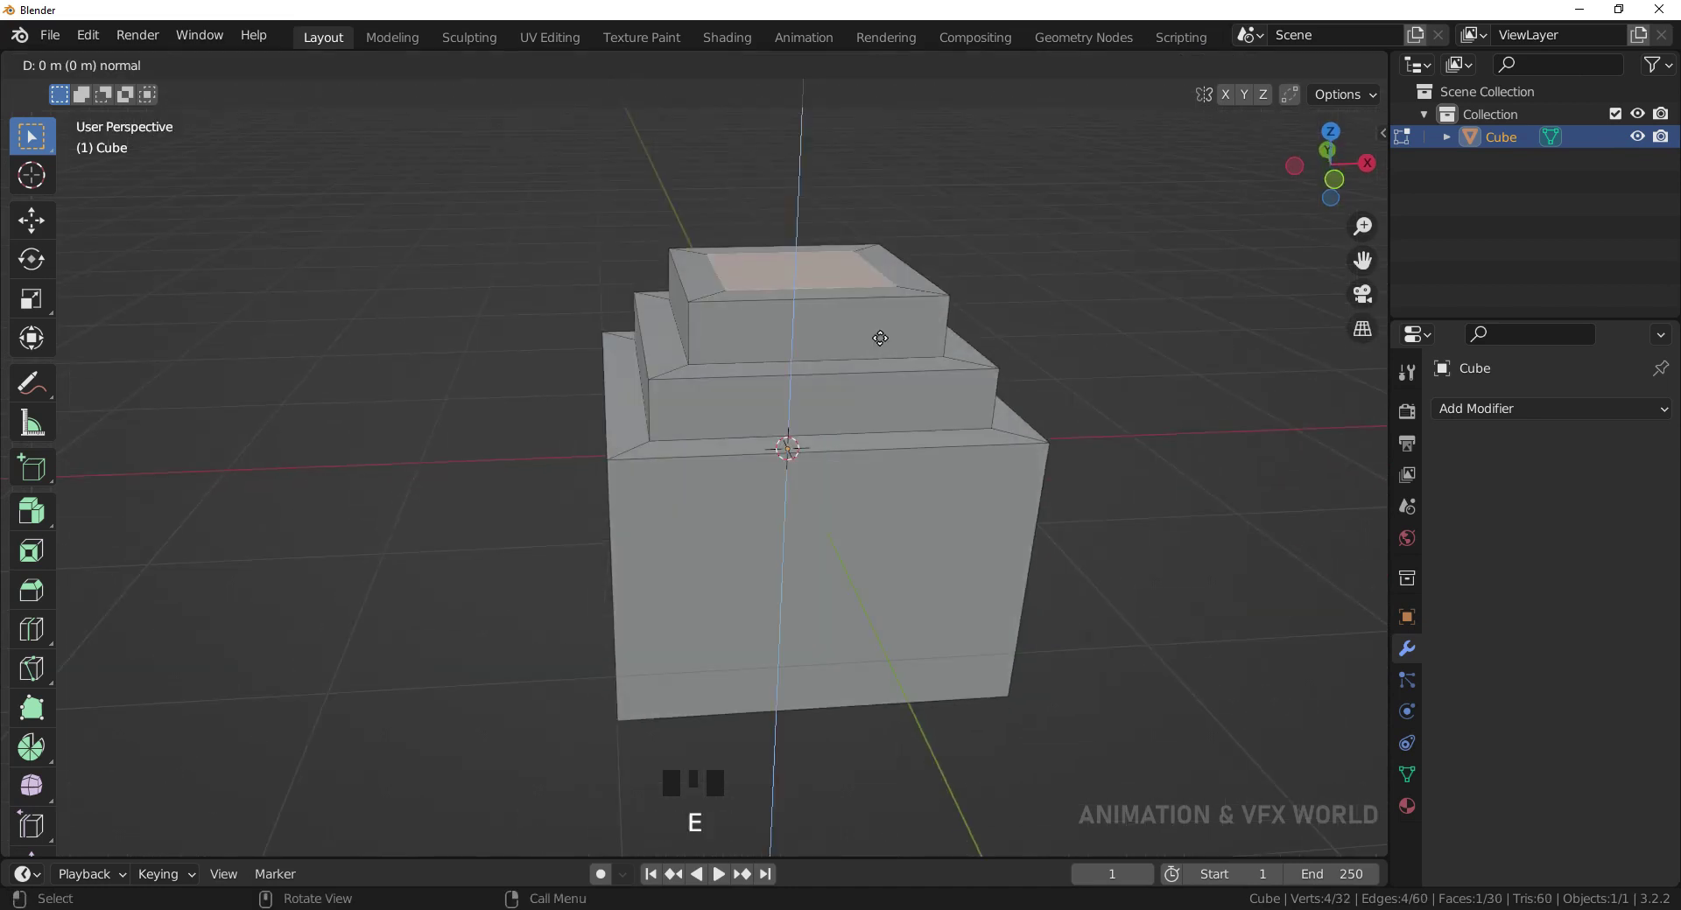
click(902, 442)
middle_drag(901, 442, 969, 503)
- Switch to Object Mode, deselect the cube and examine the recessed stepped shape from several angles
key(Tab)
click(1075, 413)
middle_drag(1074, 417, 1043, 292)
scroll(608, 368, down, 4)
middle_drag(608, 367, 950, 474)
scroll(904, 459, up, 2)
scroll(989, 493, up, 1)
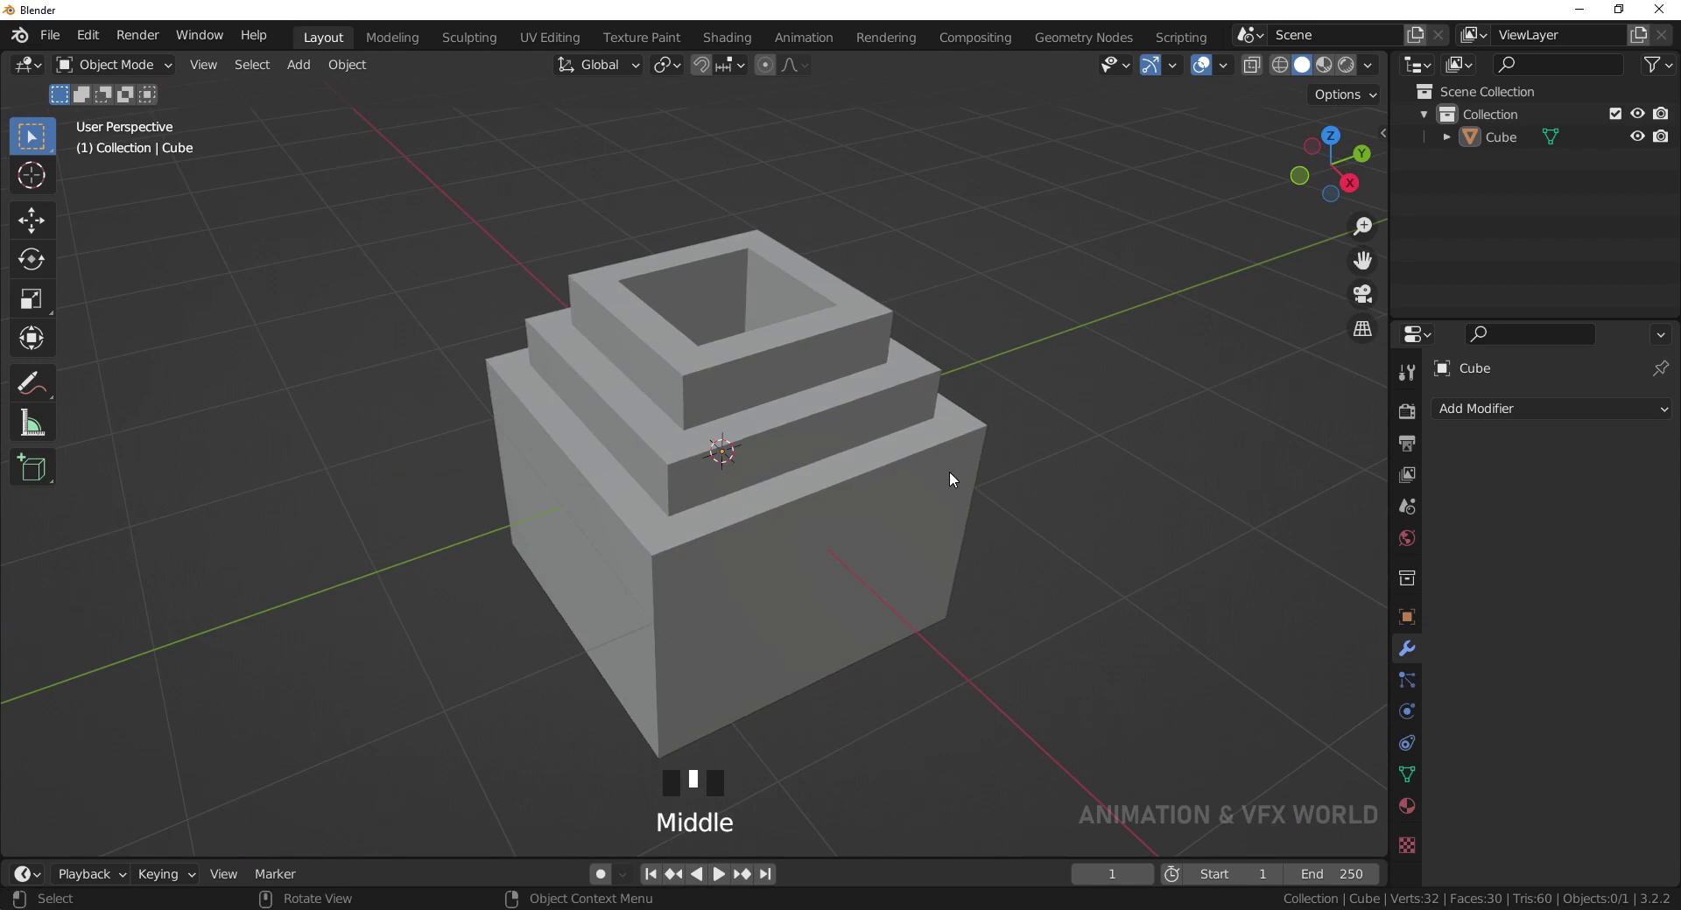